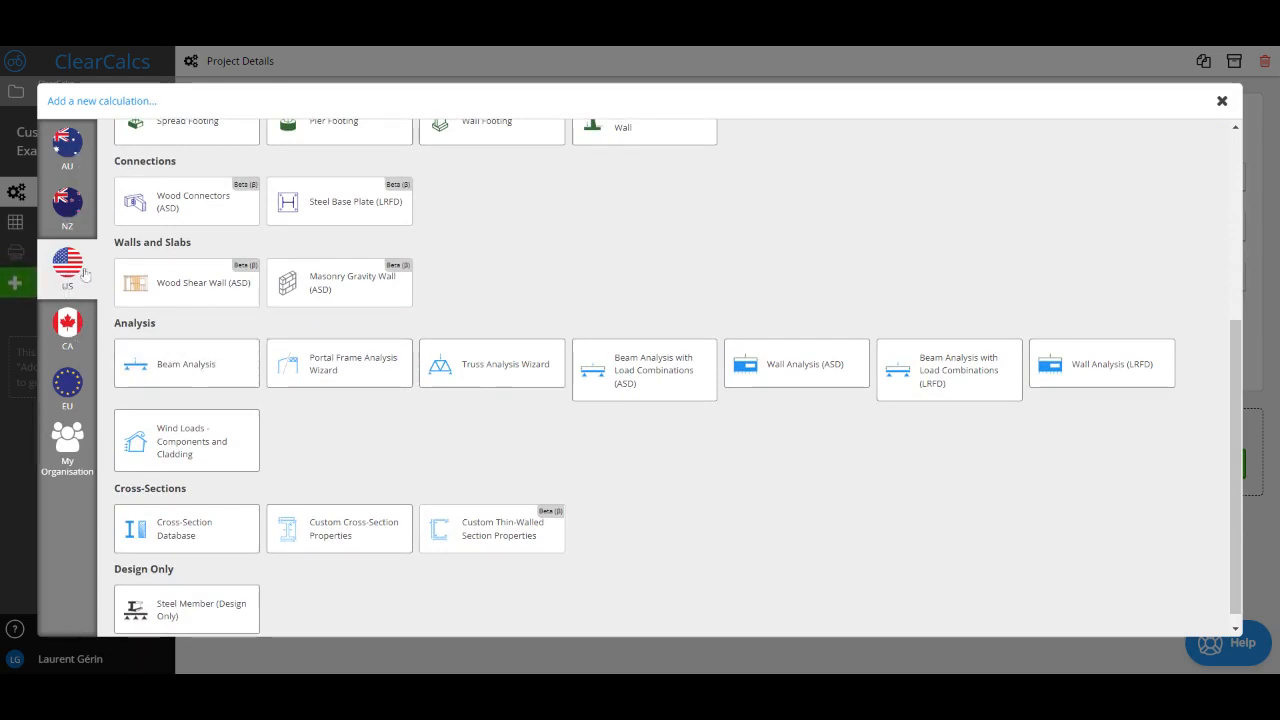
Step: Add a US Custom Cross-Section Properties calculation using the Back-to-Back Channels preset
scroll(320, 450, "down", 1)
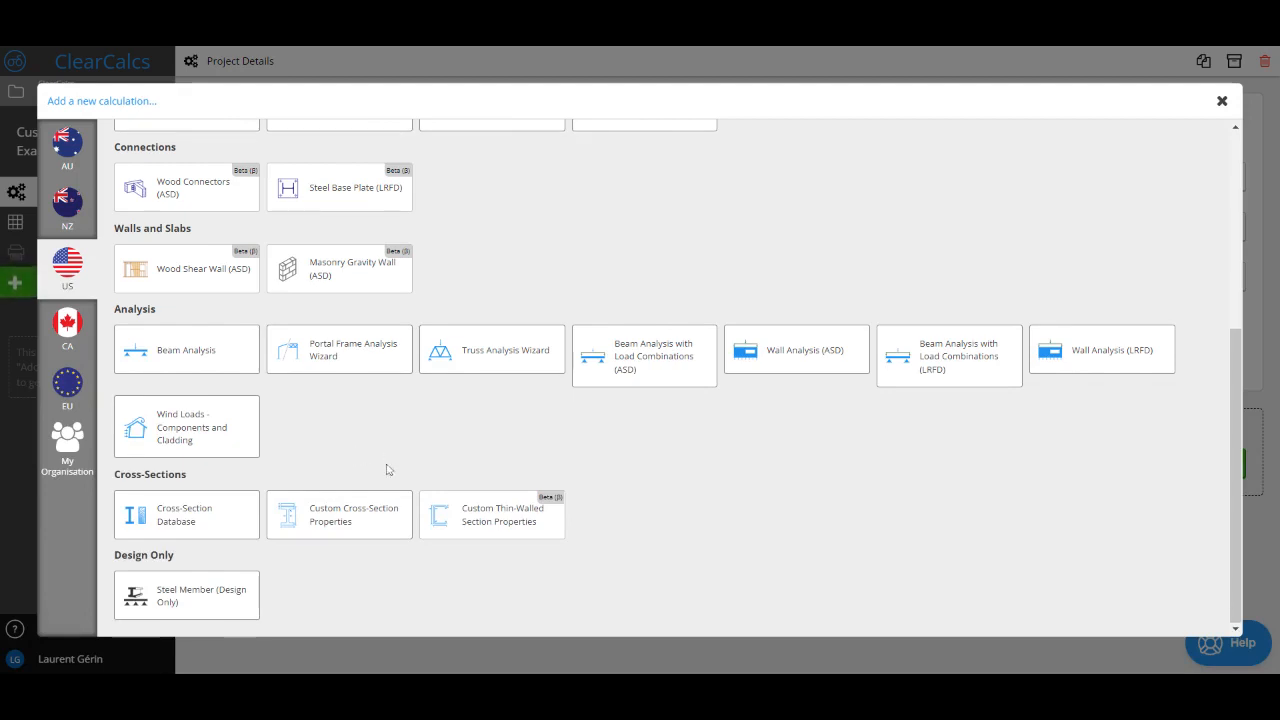
left_click(369, 513)
scroll(369, 513, "down", 2)
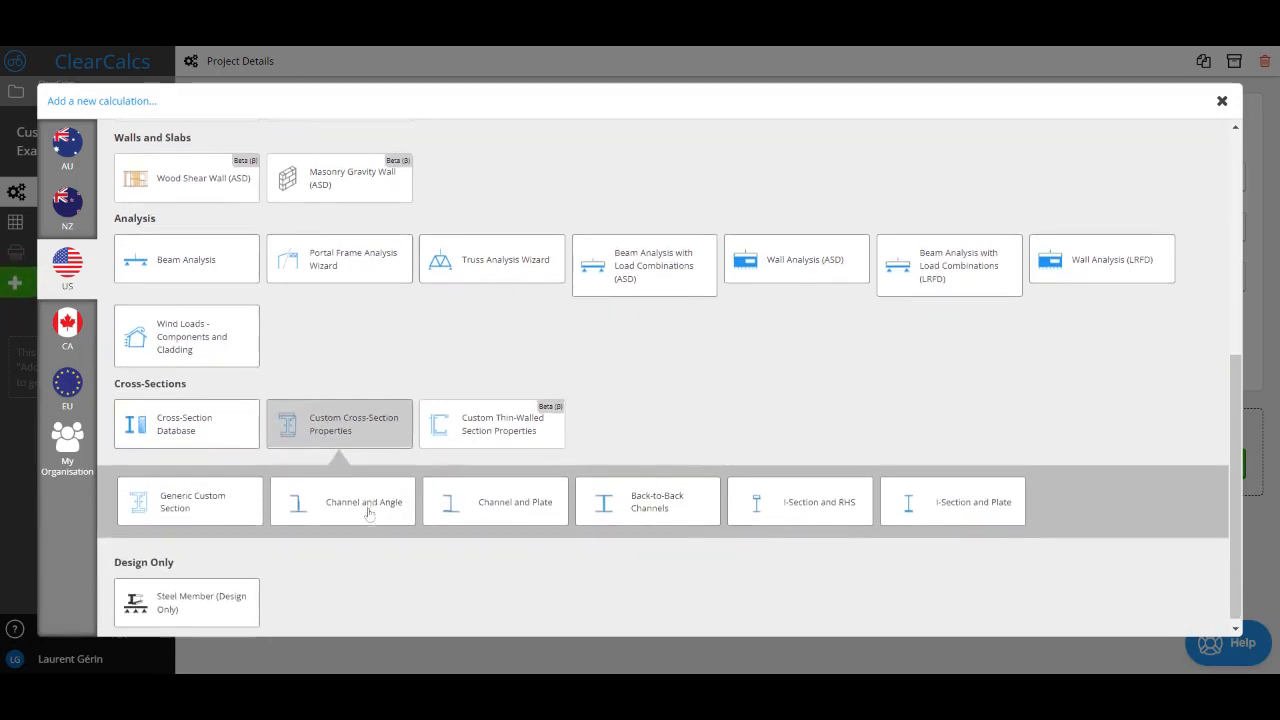
left_click(655, 508)
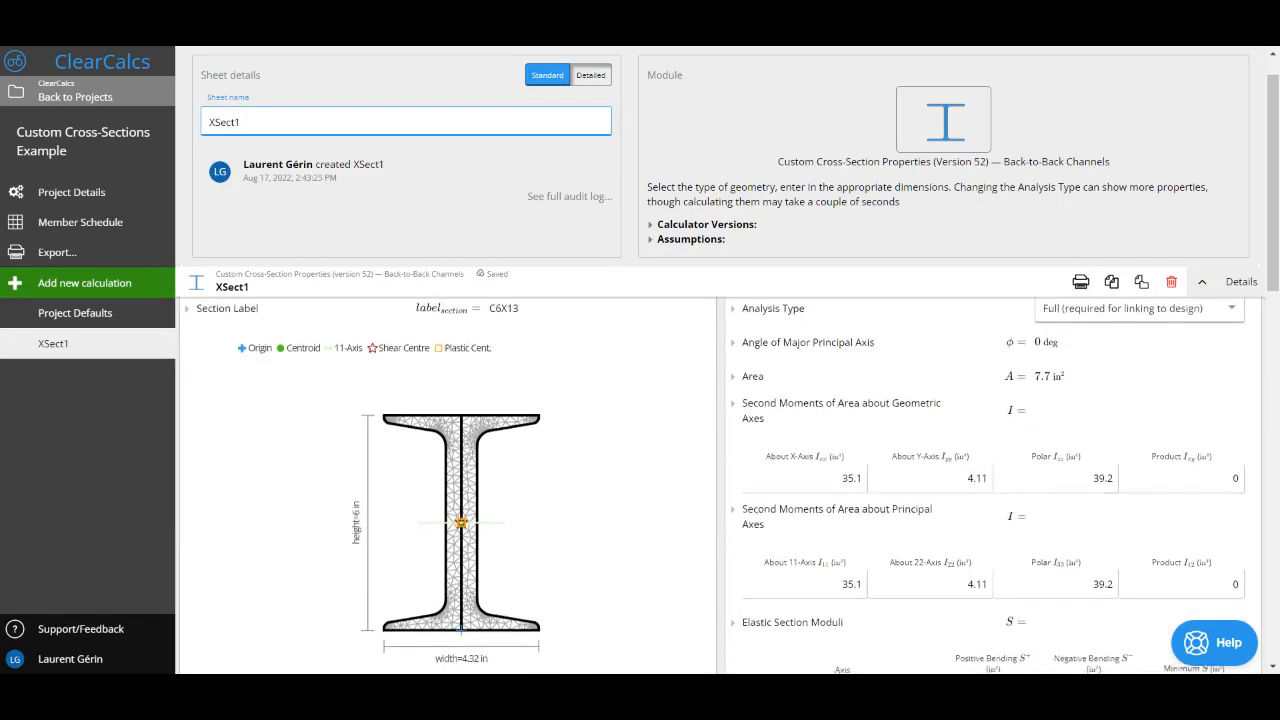
Step: Set the cross-section's Analysis Type to None
scroll(720, 370, "down", 2)
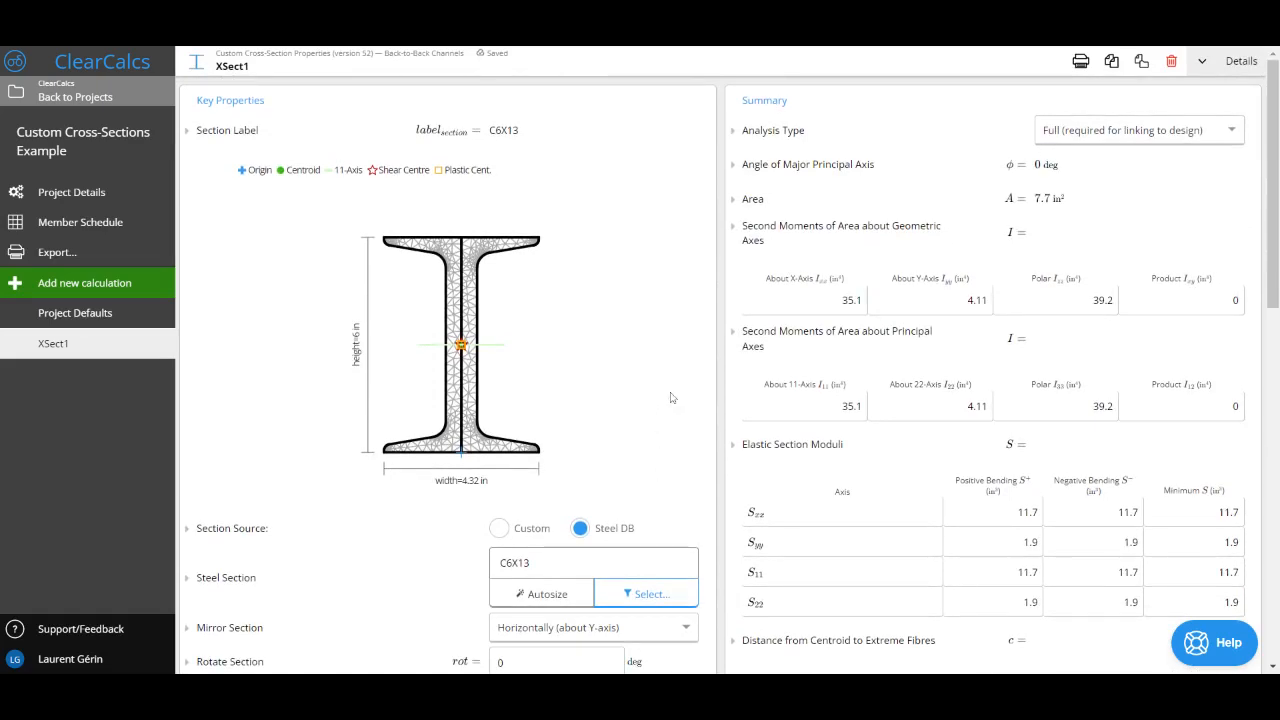
left_click(1073, 140)
left_click(1058, 157)
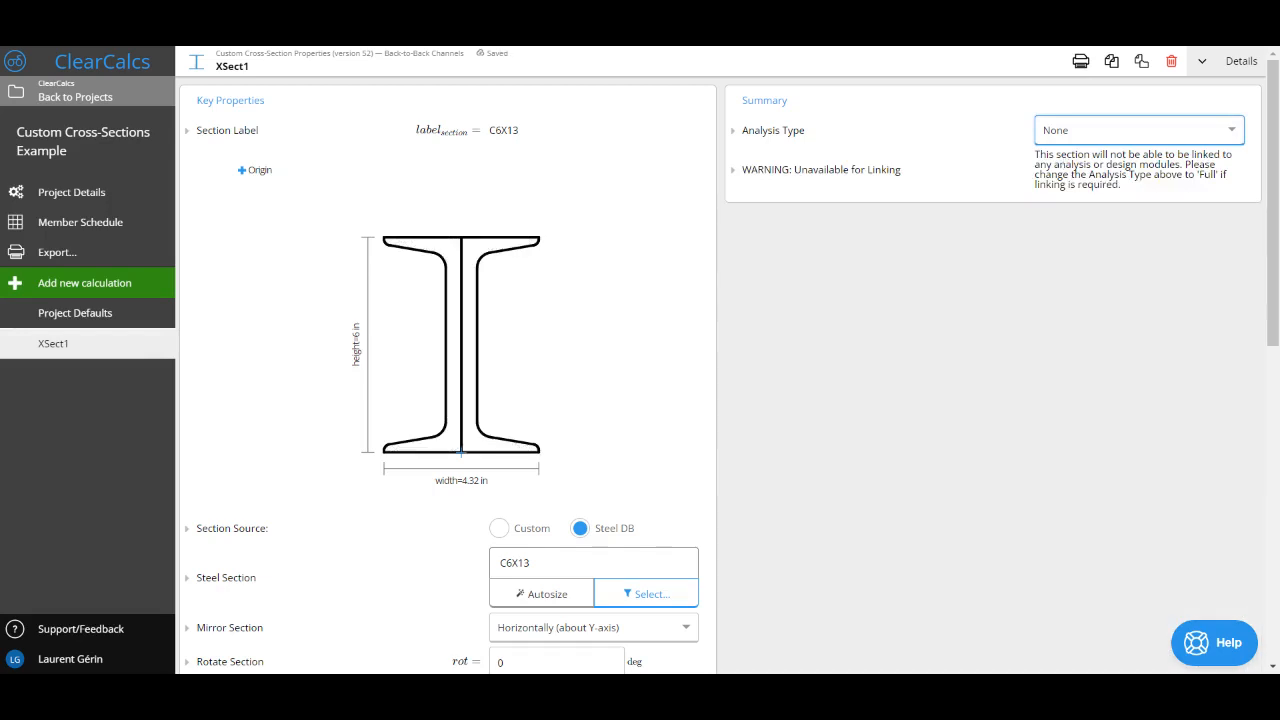
left_click(922, 318)
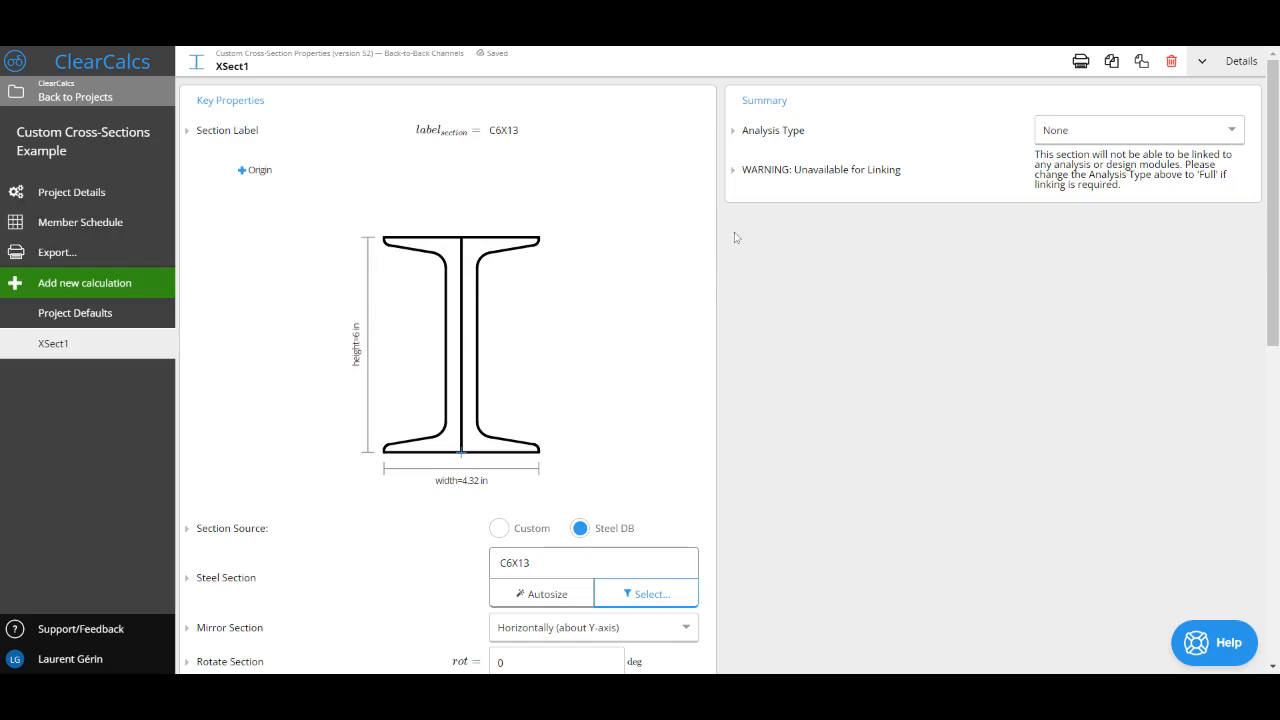
left_click(1108, 138)
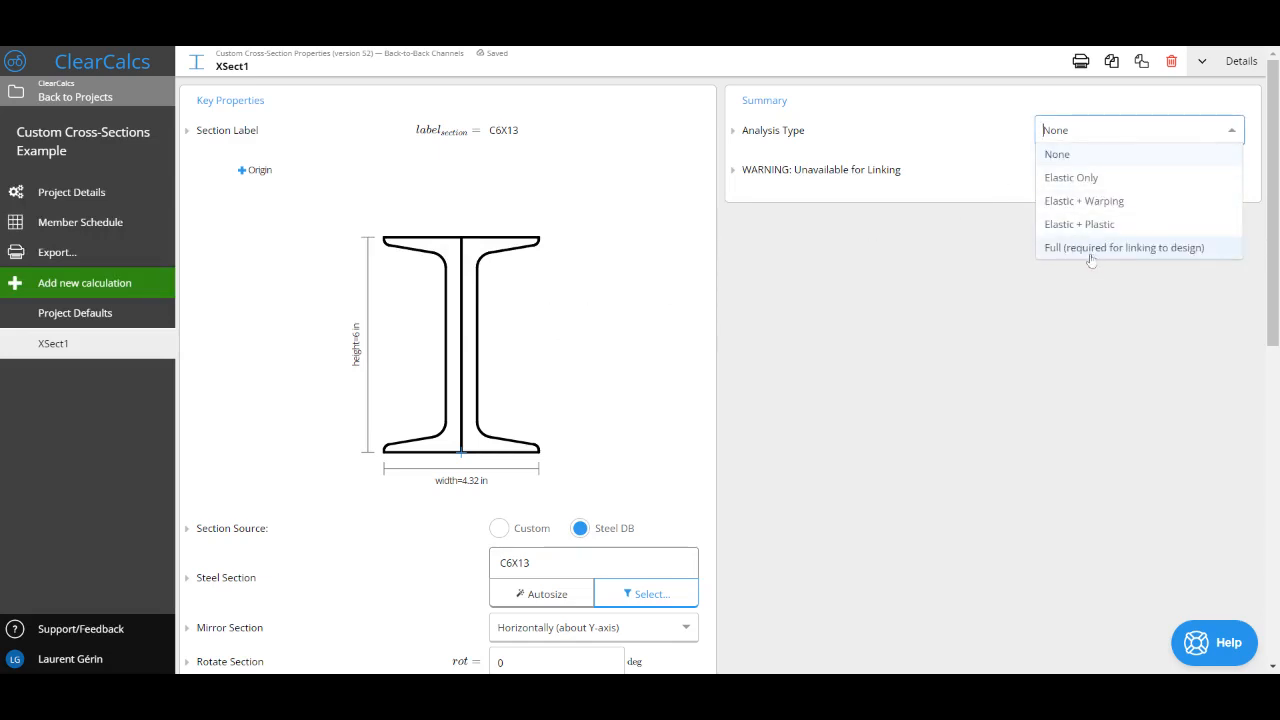
left_click(778, 348)
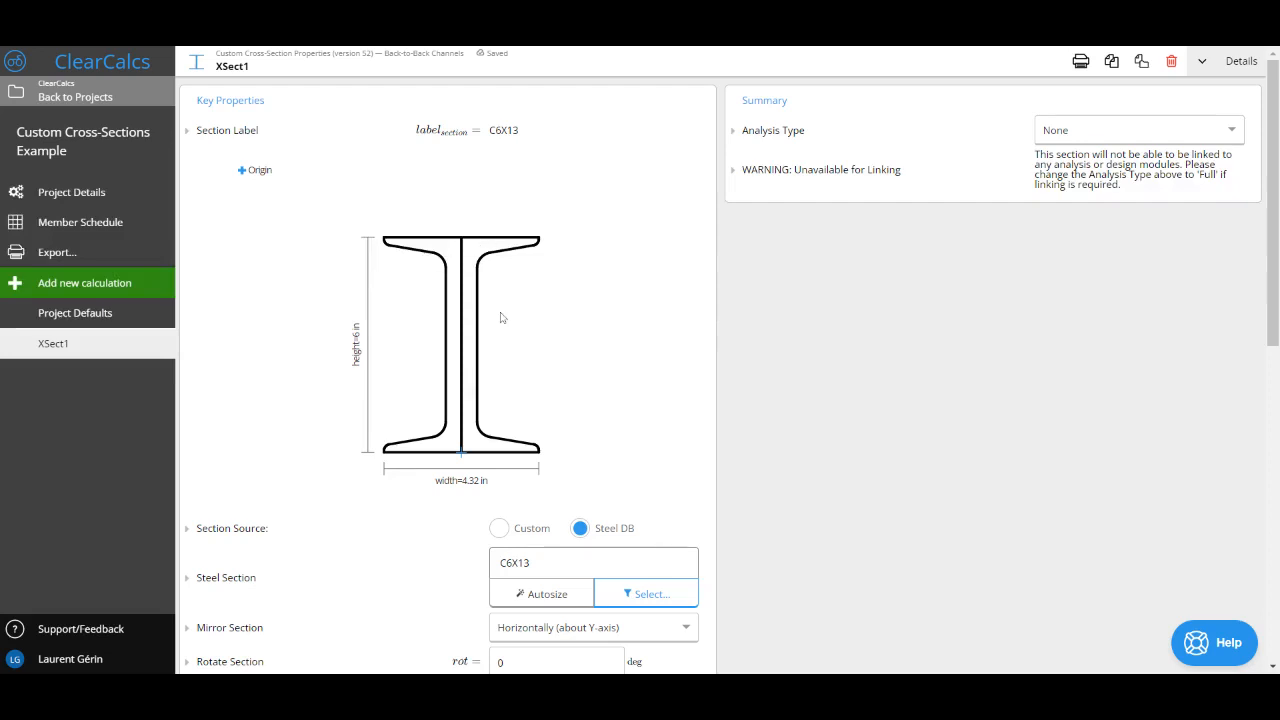
Step: Filter the steel sections to type C and choose C9X20 as the steel section
left_click(533, 565)
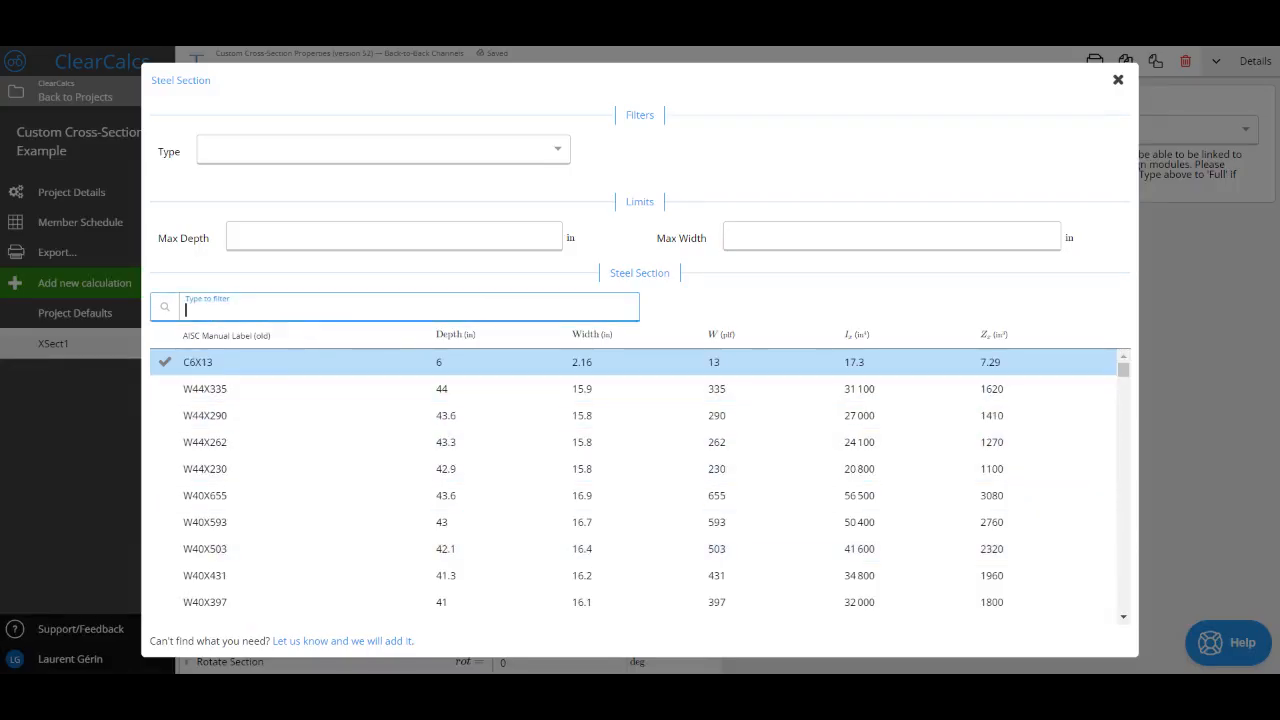
left_click(300, 152)
left_click(285, 176)
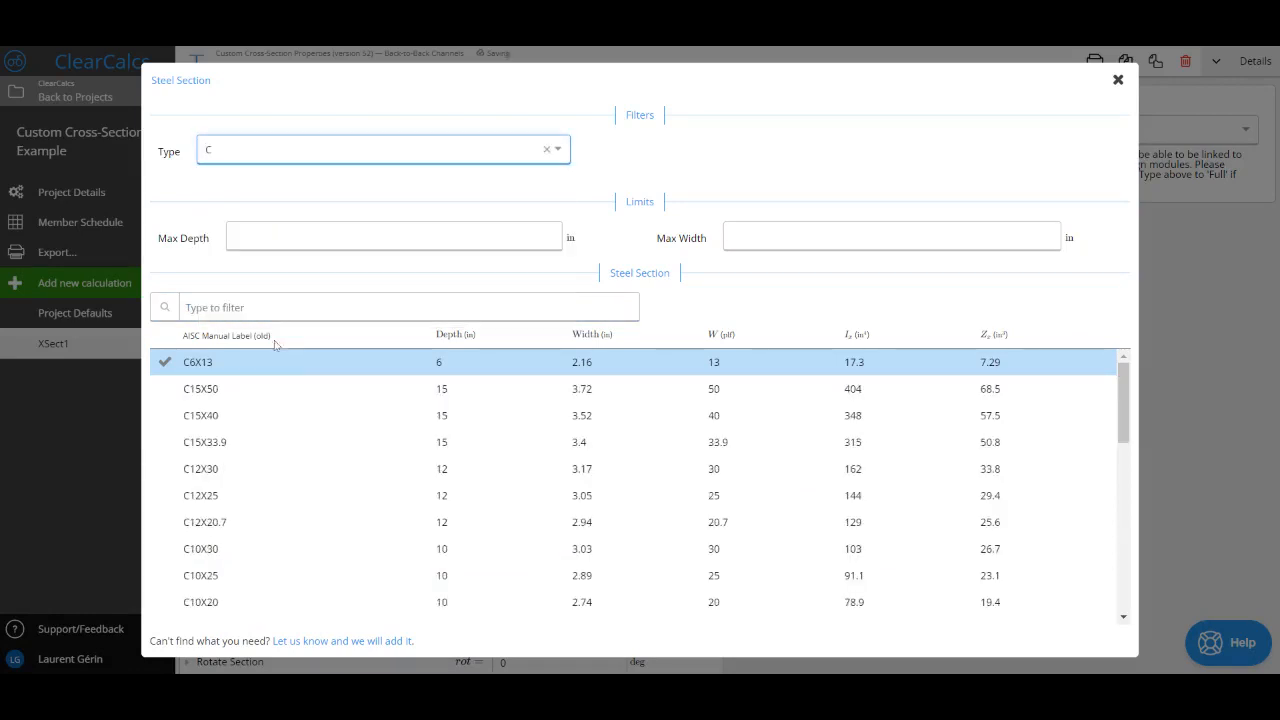
scroll(257, 468, "down", 3)
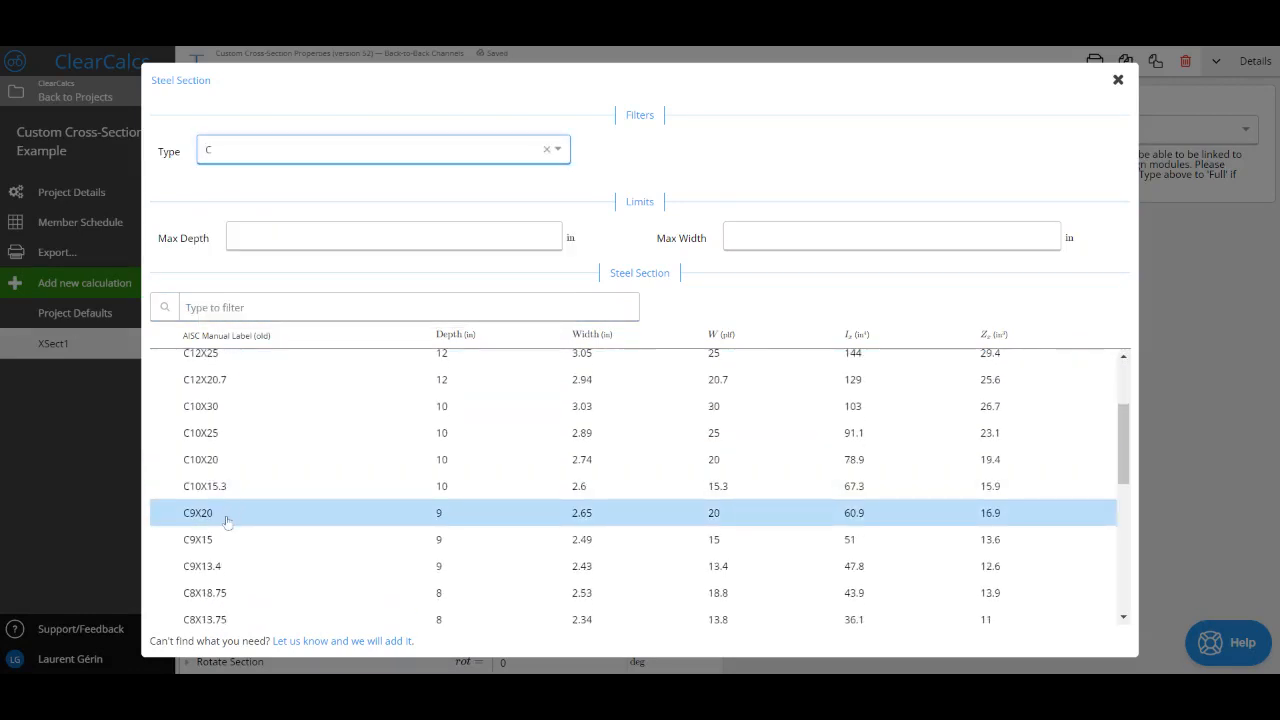
left_click(227, 521)
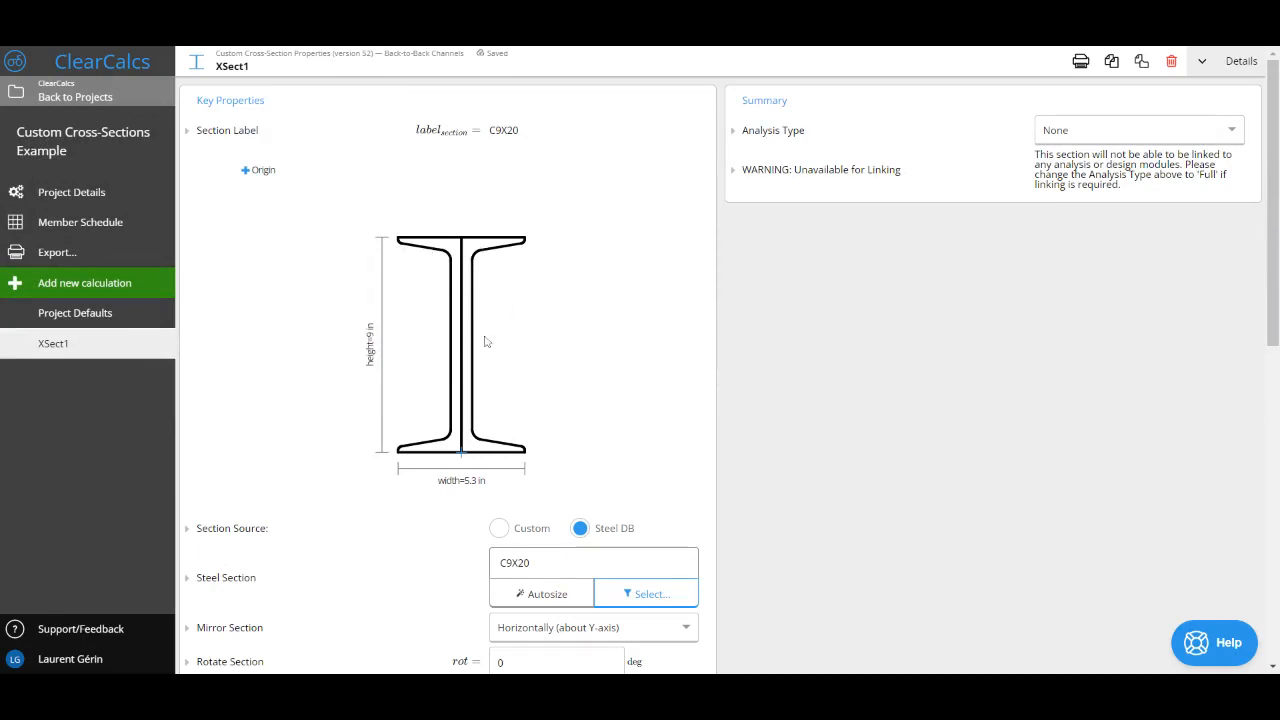
Step: Shift the second channel right by 1 in in the composite section geometry and check the section drawing
scroll(486, 340, "down", 2)
scroll(486, 342, "down", 5)
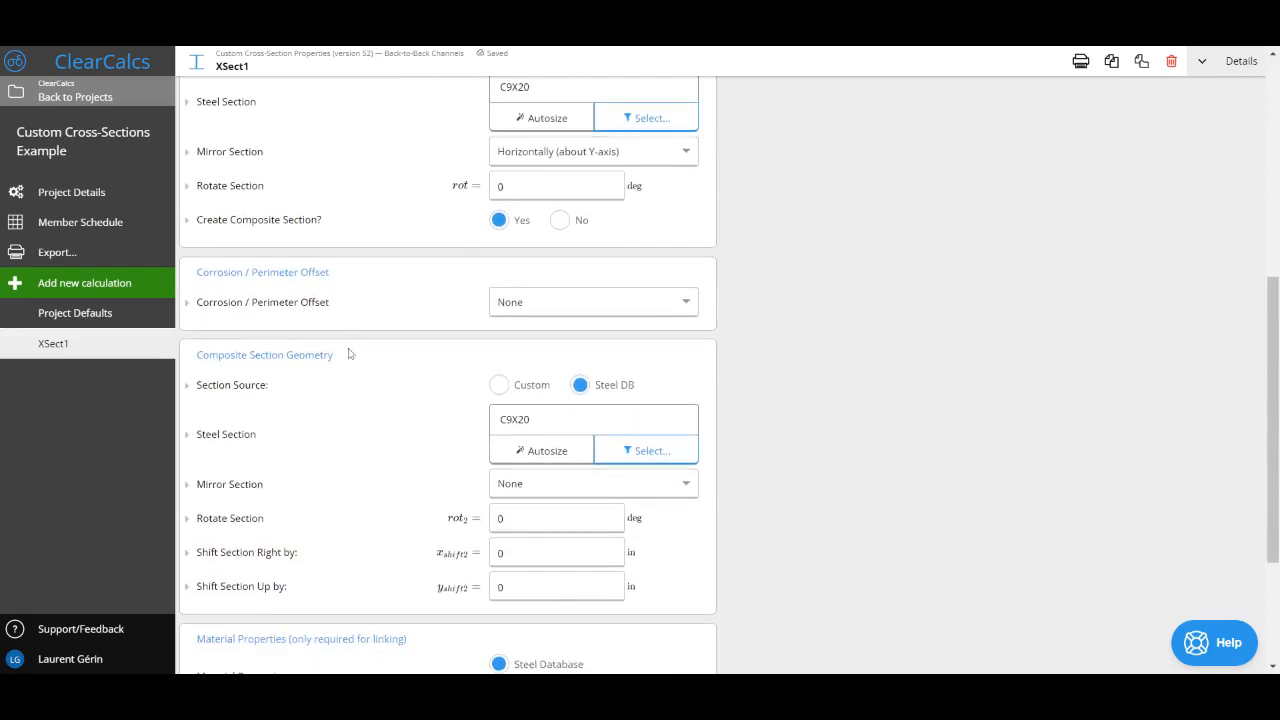
left_click_drag(346, 366, 202, 360)
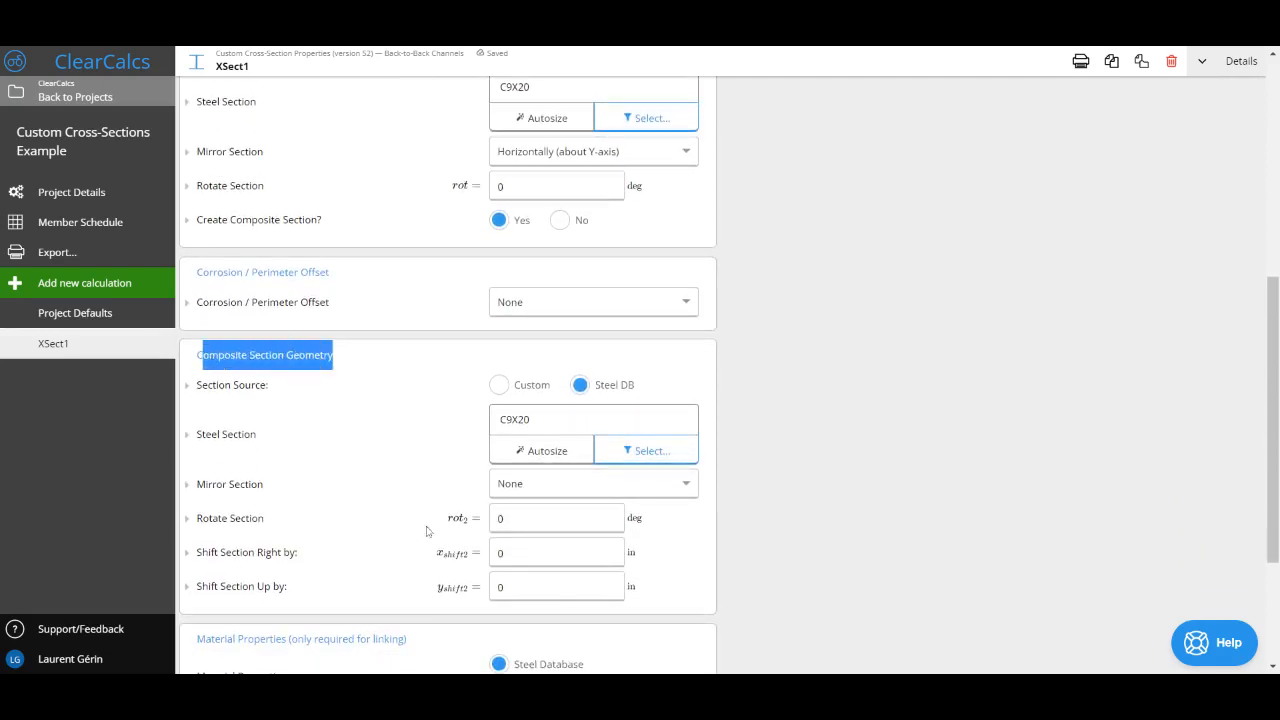
left_click(545, 553)
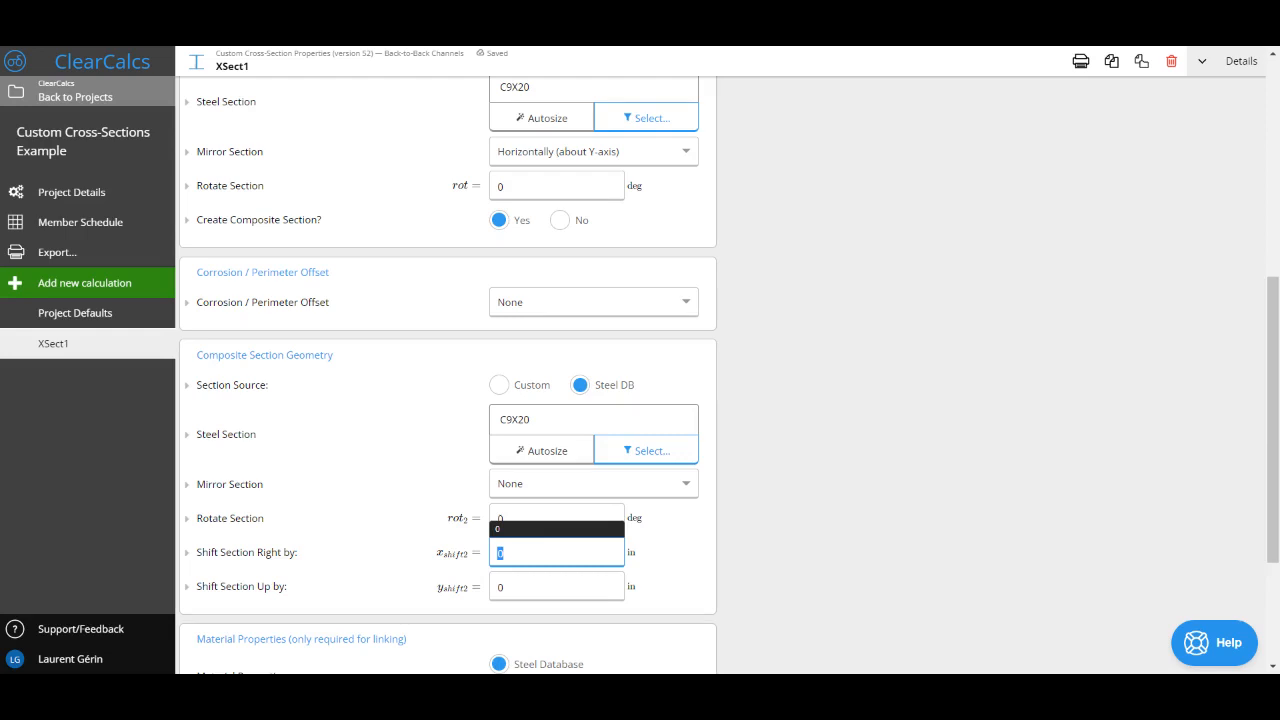
type("1")
scroll(448, 375, "up", 5)
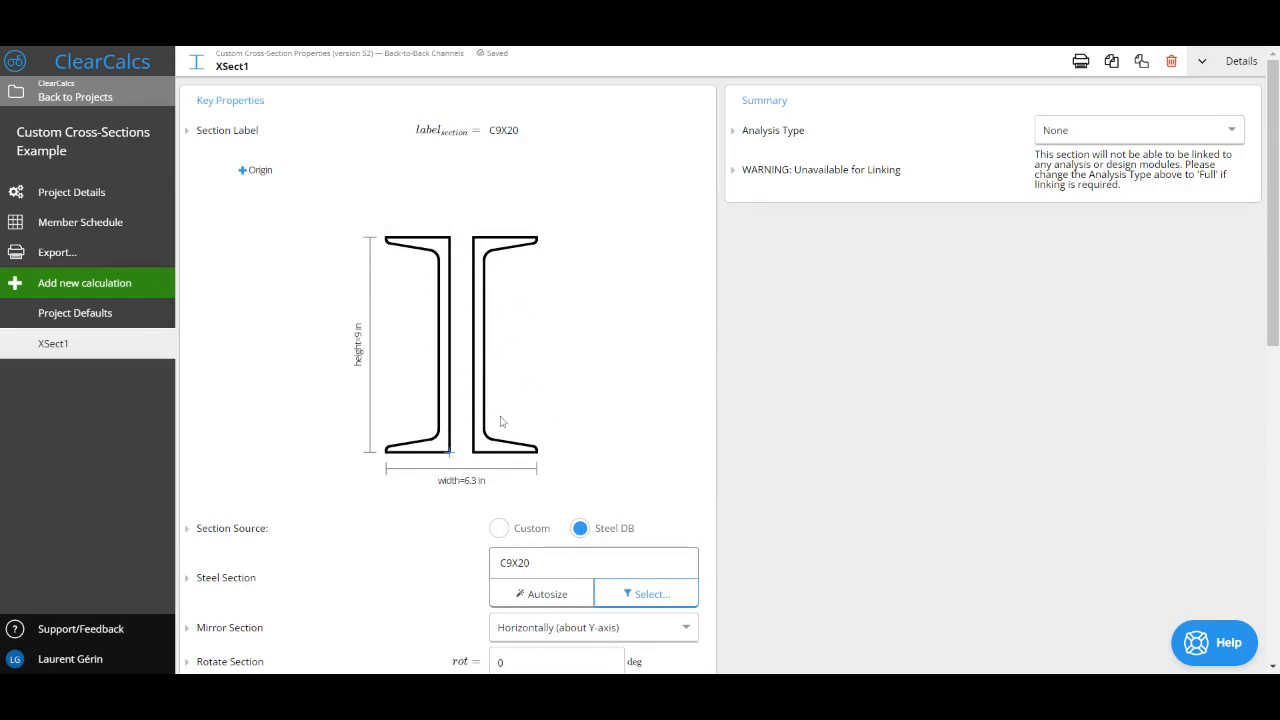
Step: Set the composite section's right shift to 6 in
scroll(501, 418, "down", 6)
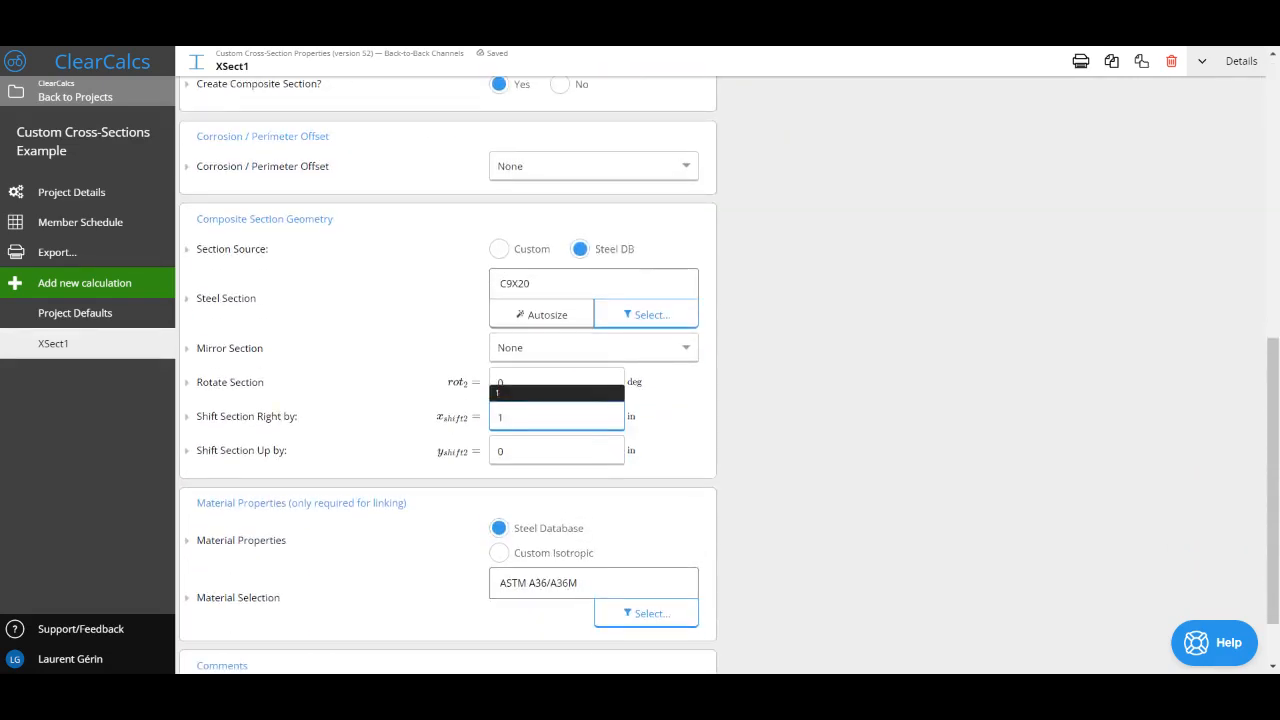
key("BackSpace")
type("4")
scroll(501, 418, "up", 6)
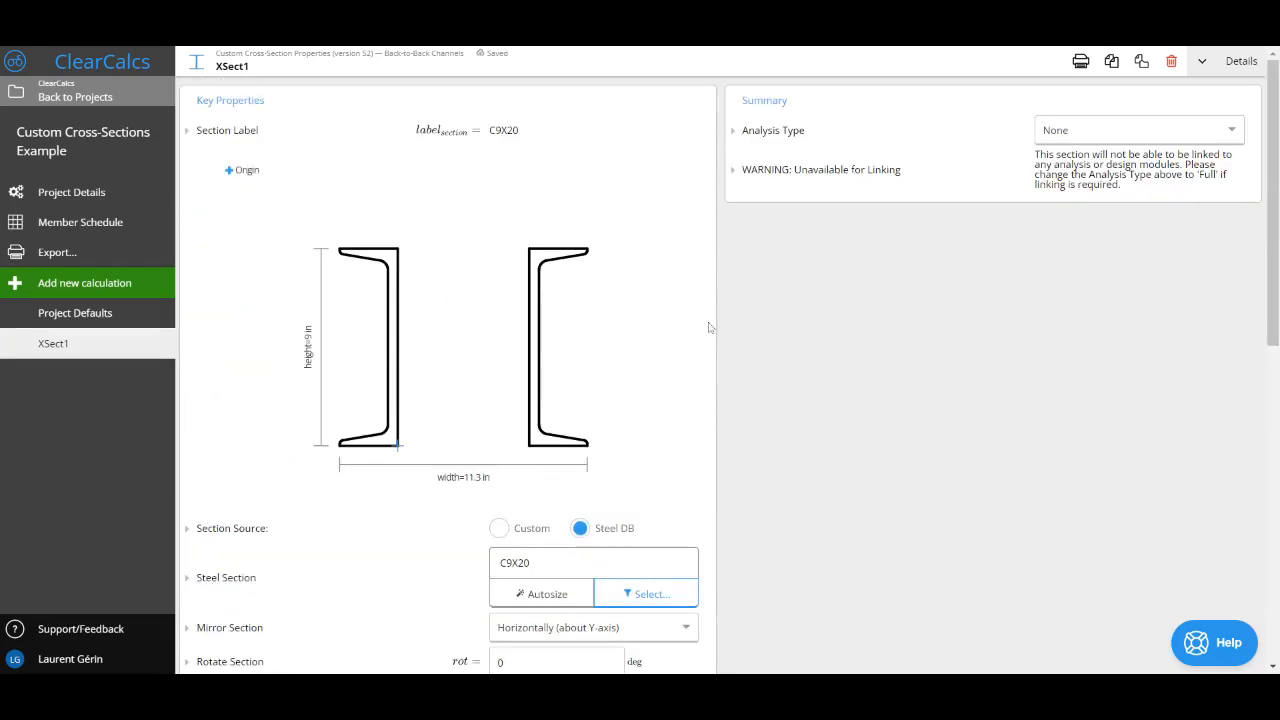
Step: Set the Analysis Type to Elastic Only and check the second moments of area about the geometric axes
left_click(1075, 138)
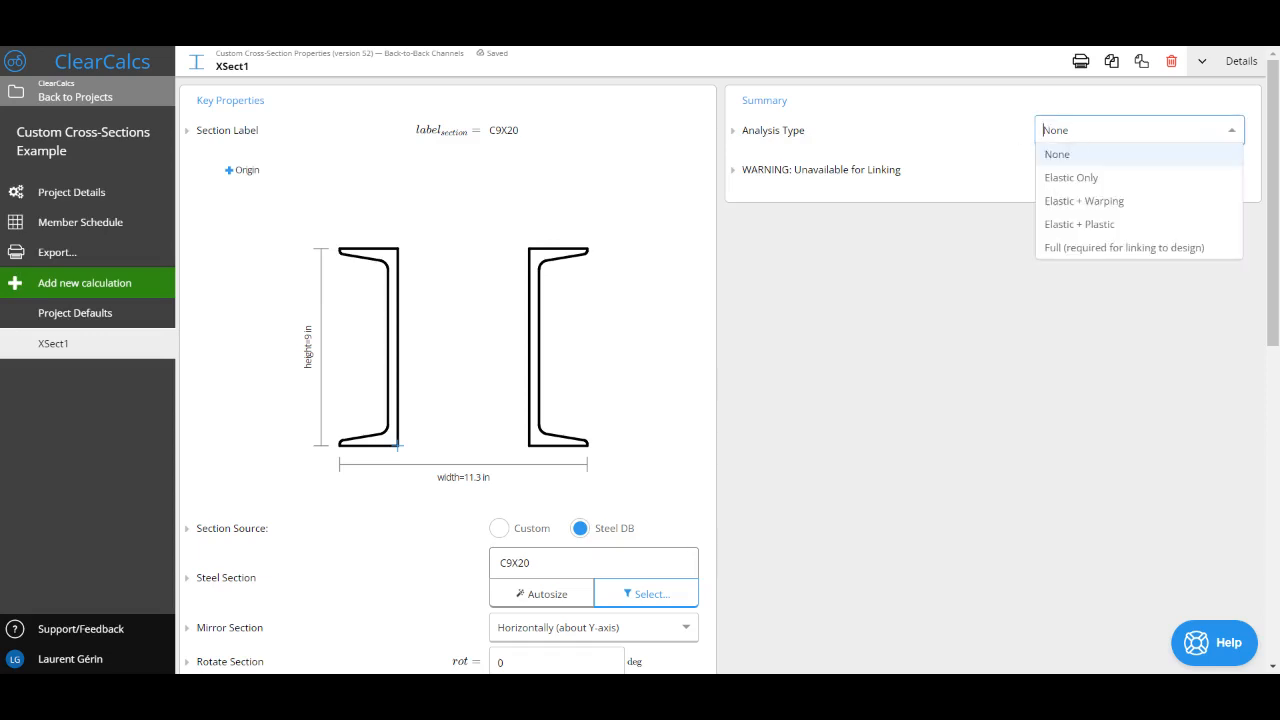
left_click(1074, 174)
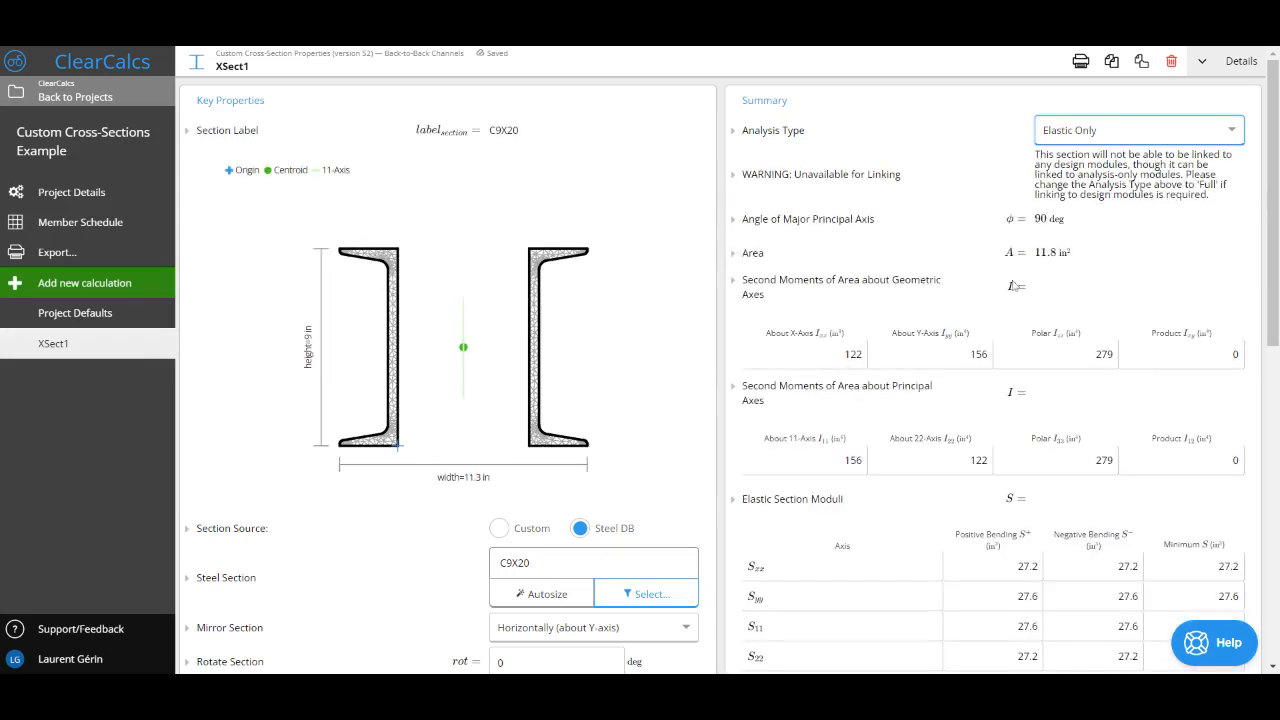
left_click_drag(762, 330, 1210, 348)
left_click(844, 357)
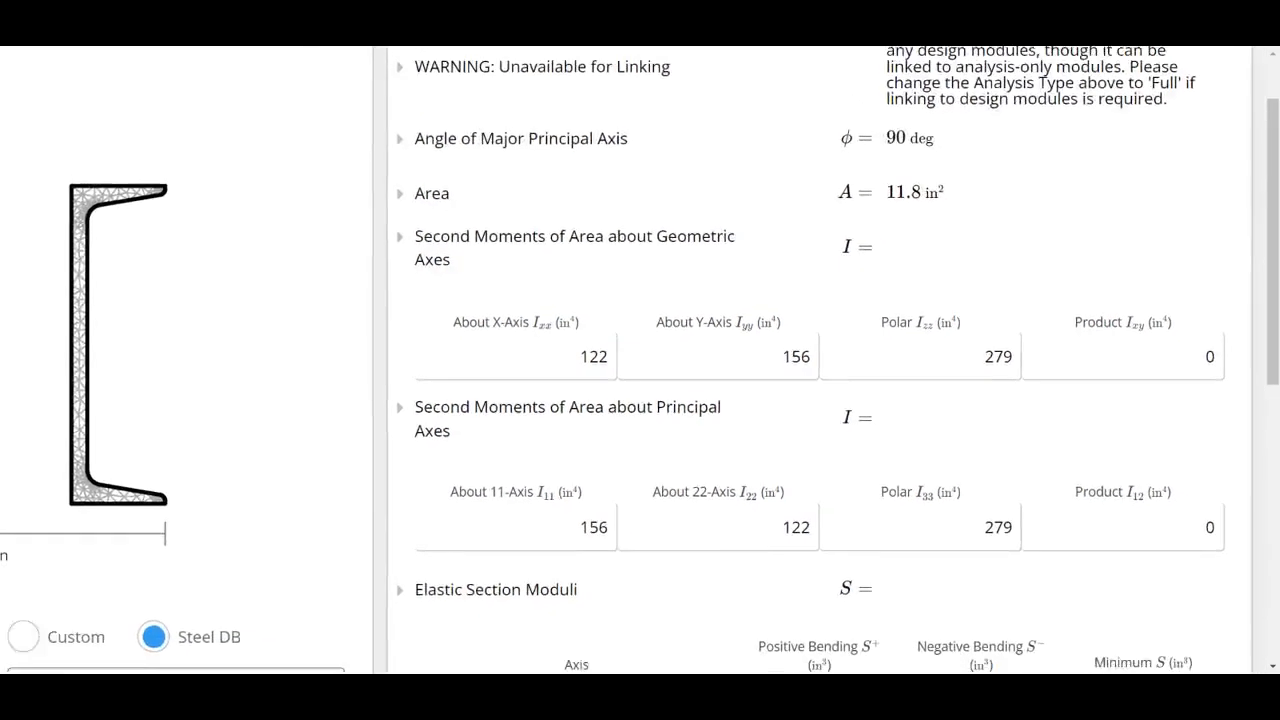
Step: Set the composite section's right shift to 2 in
scroll(720, 370, "down", 3)
scroll(450, 400, "down", 5)
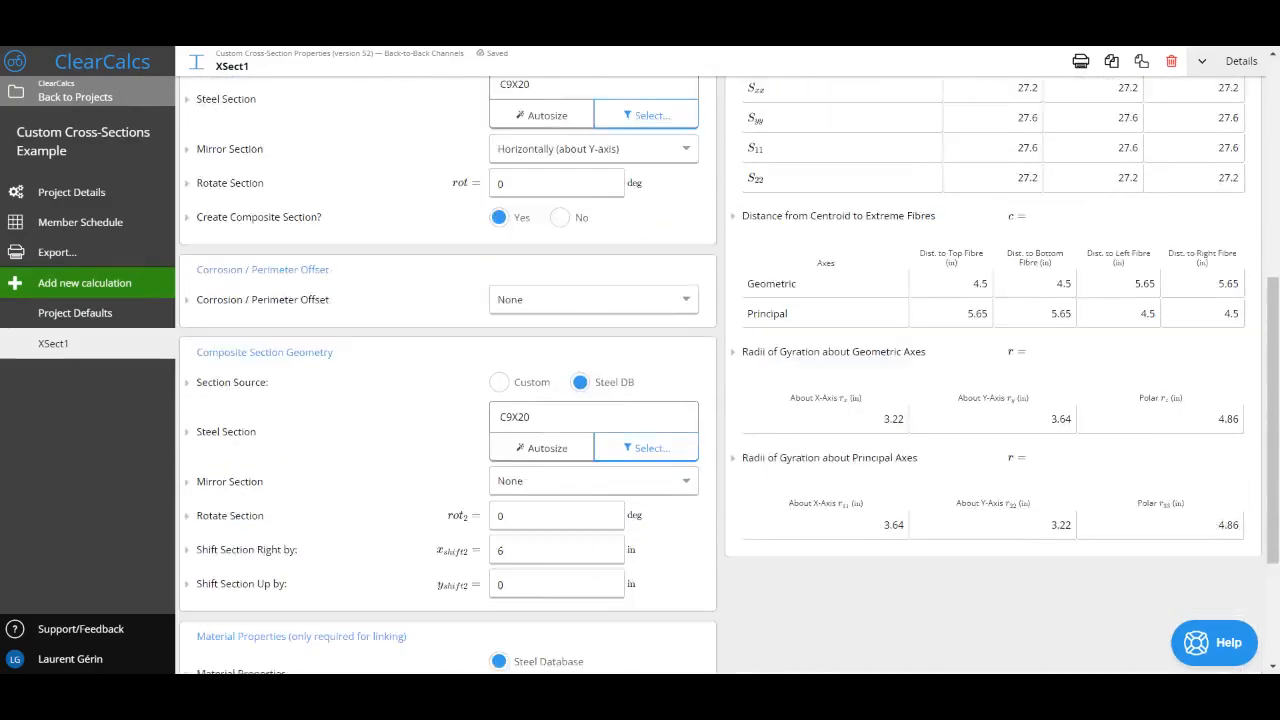
double_click(500, 340)
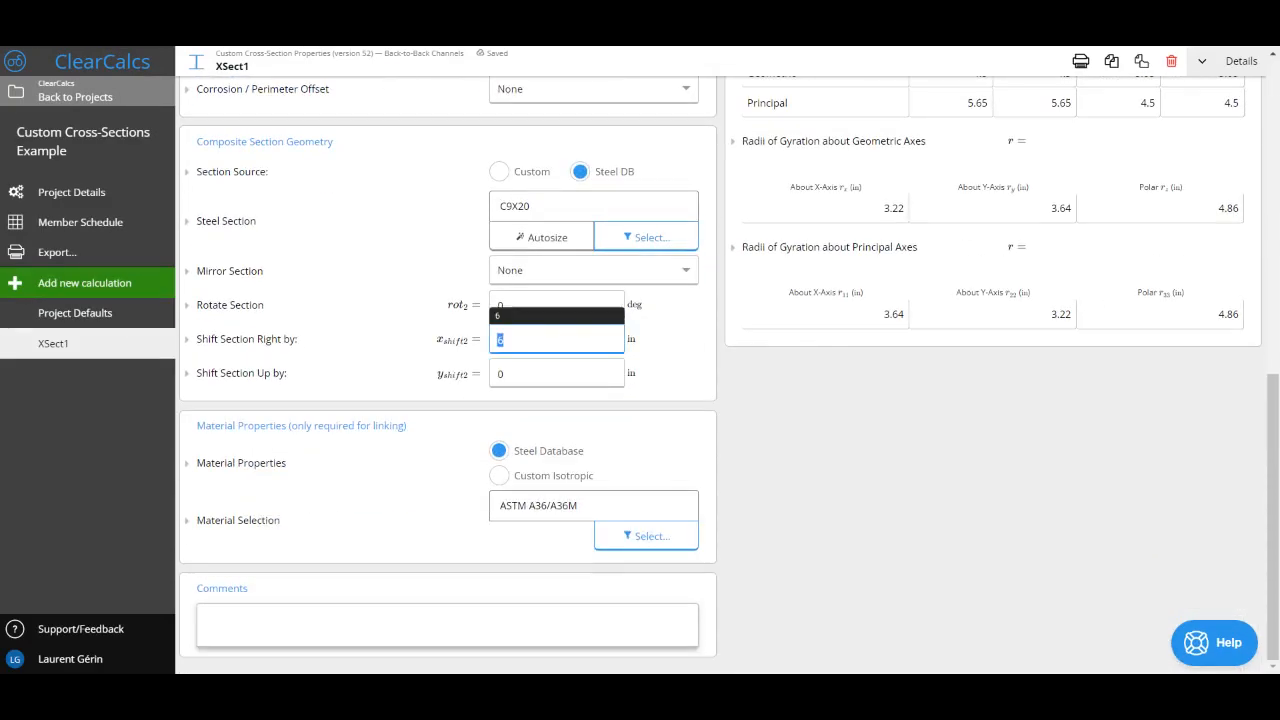
type("2")
scroll(645, 314, "up", 7)
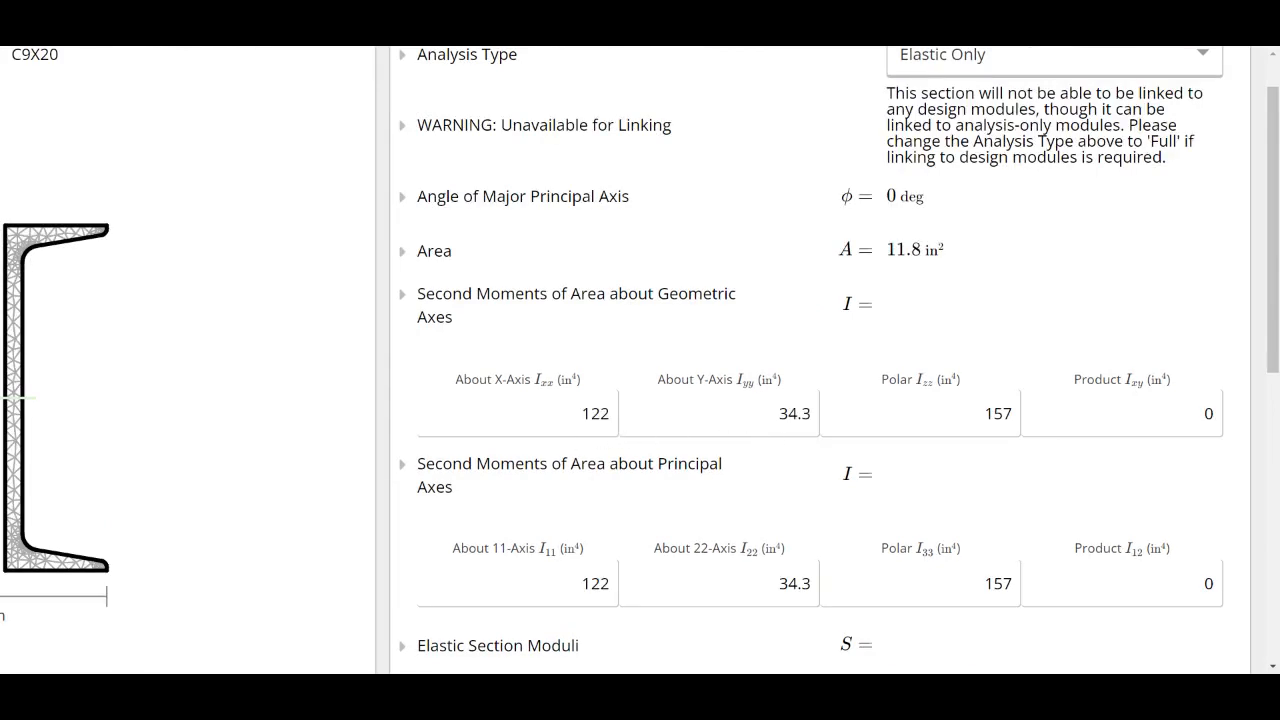
Step: Examine the summary's second moments of area, elastic section moduli, extreme fibre distances and radii of gyration
left_click_drag(777, 413, 813, 417)
left_click(813, 417)
scroll(480, 397, "down", 3)
scroll(481, 397, "left", 2)
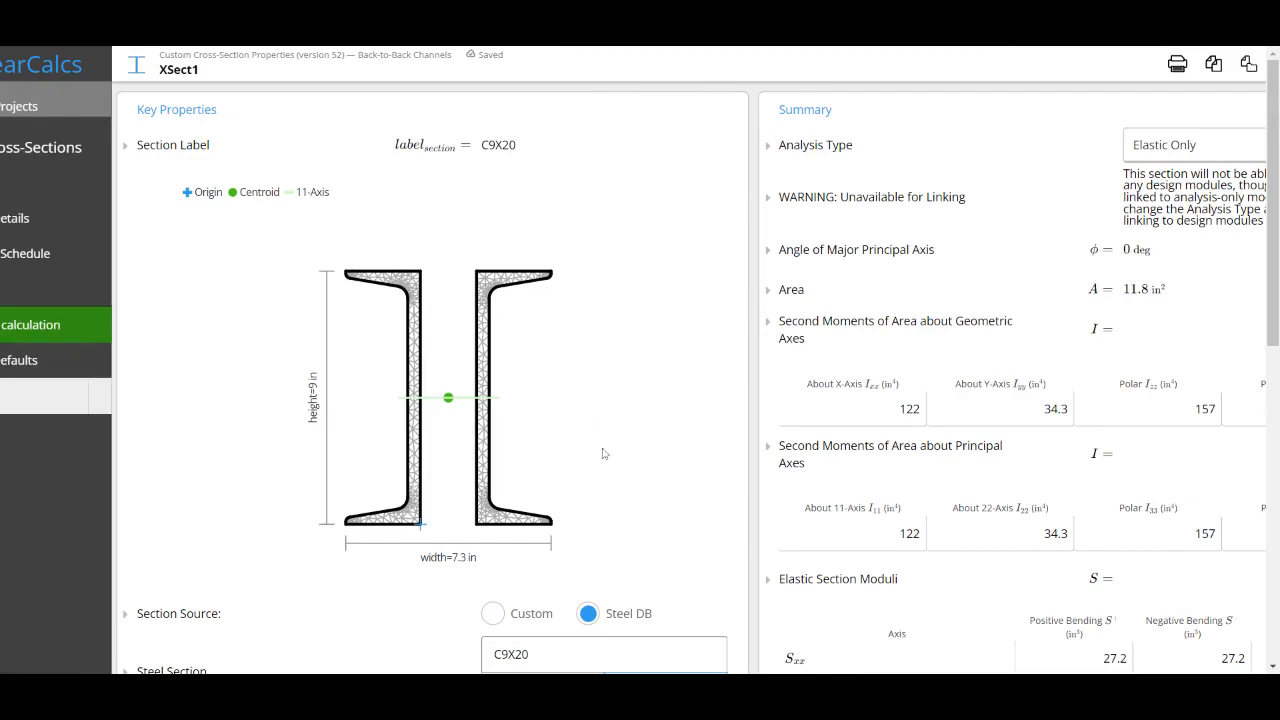
scroll(602, 454, "left", 1)
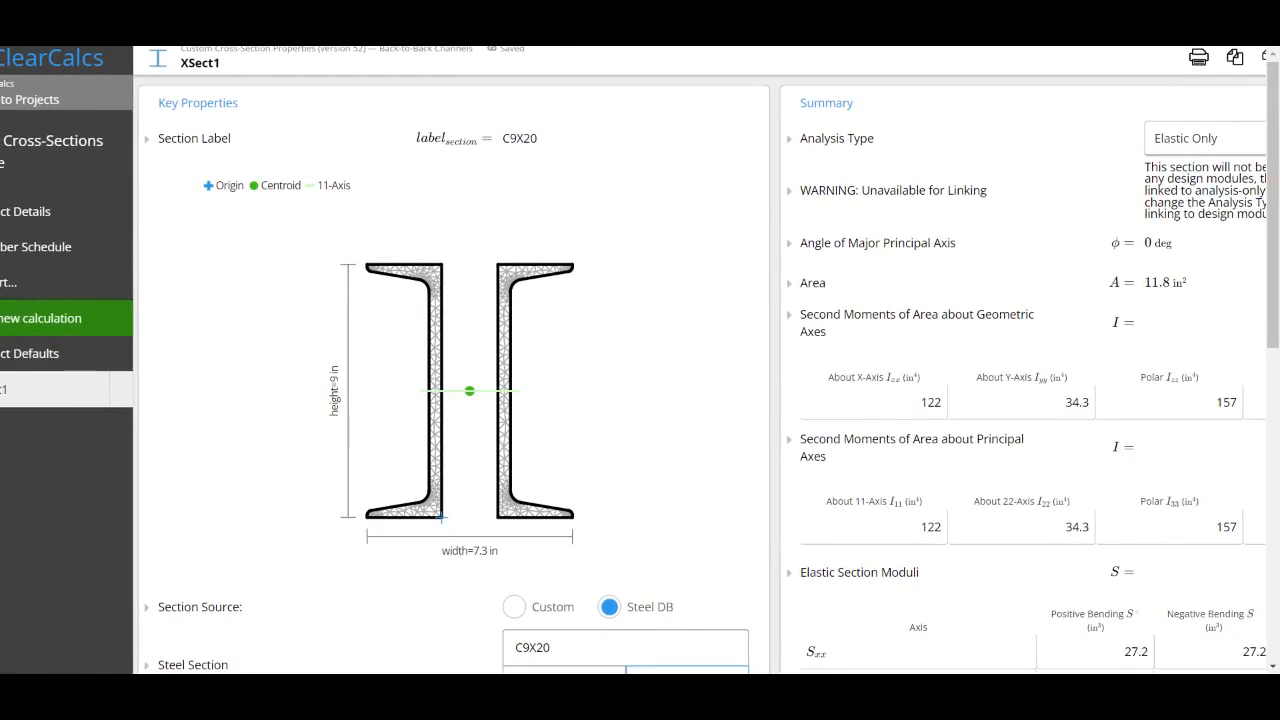
scroll(749, 434, "right", 2)
scroll(749, 434, "down", 3)
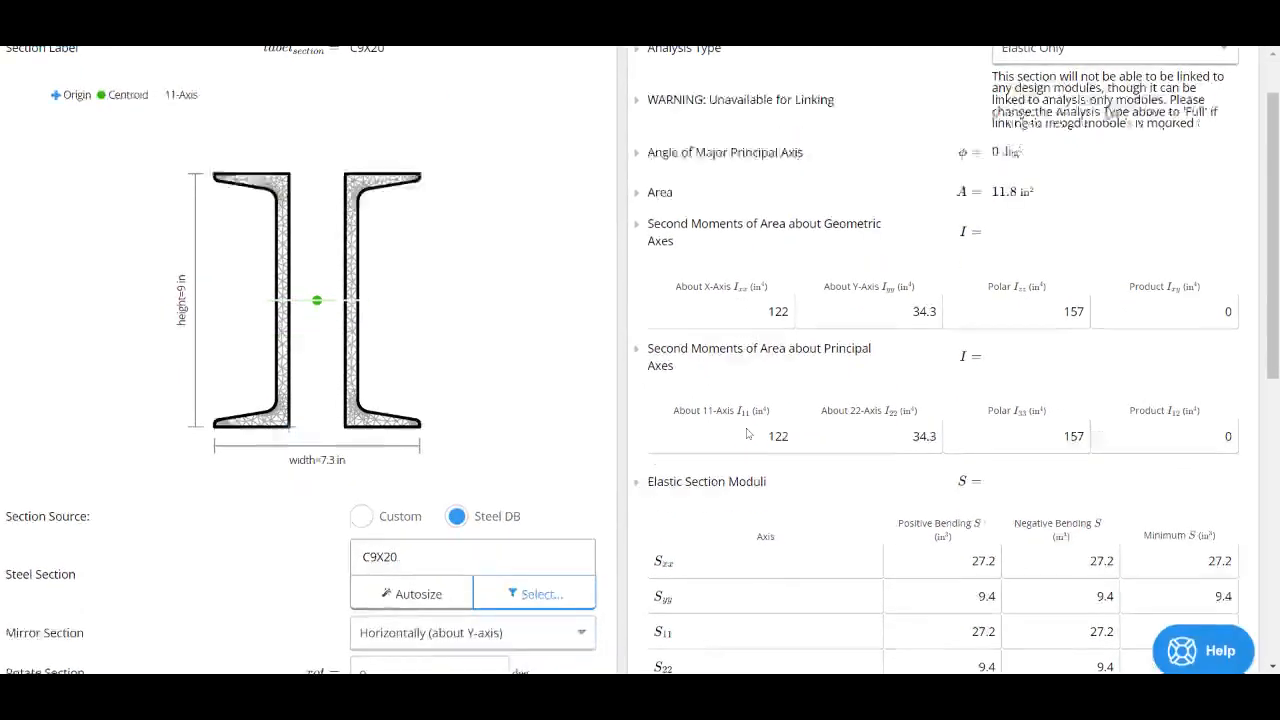
scroll(749, 357, "down", 3)
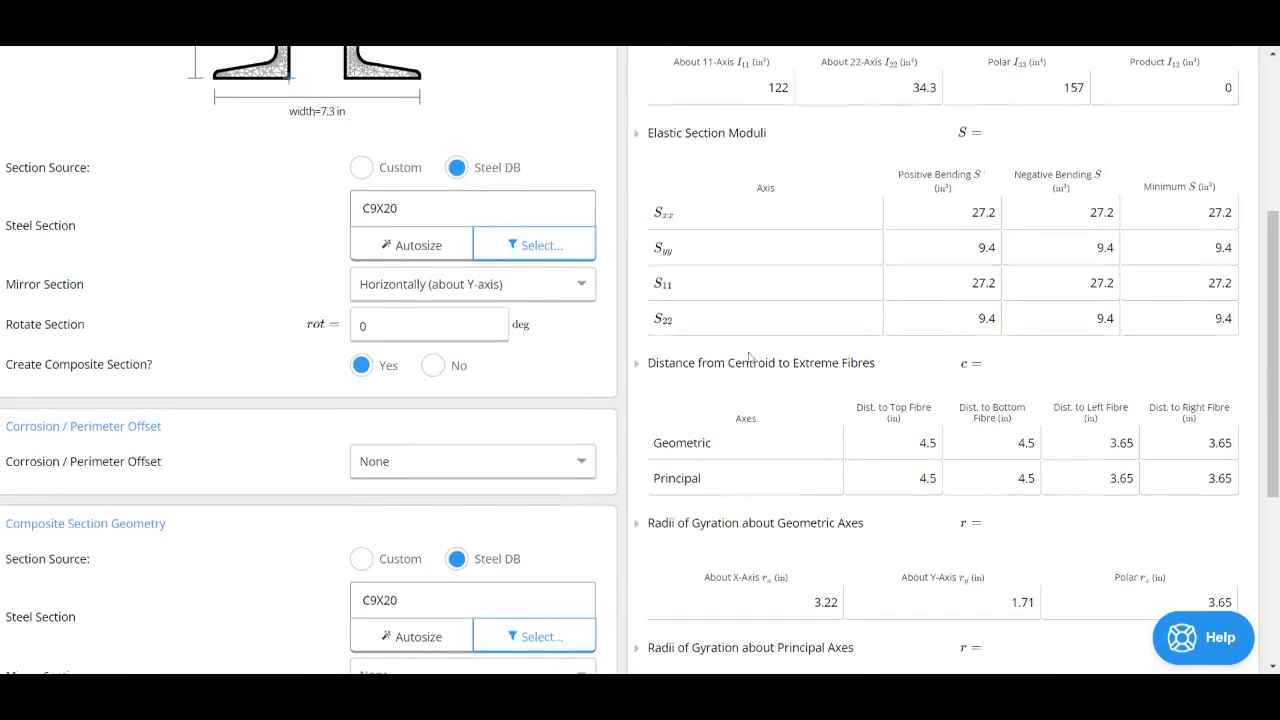
scroll(868, 413, "down", 2)
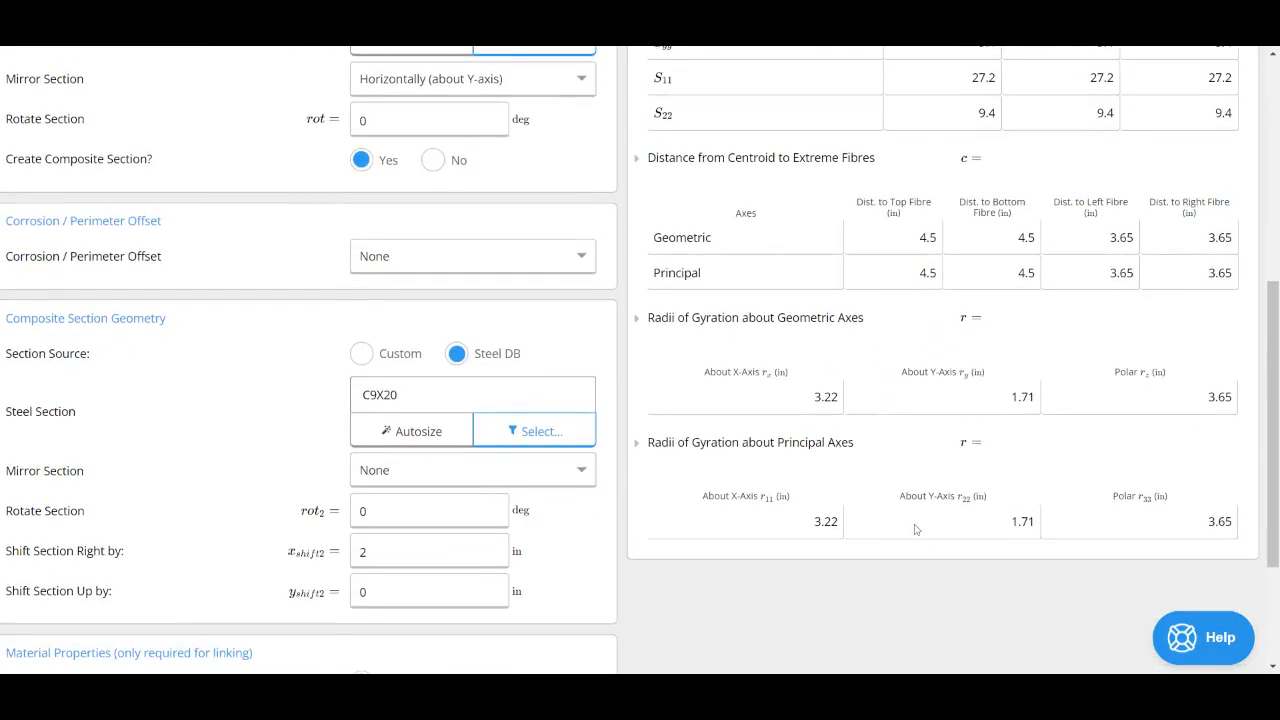
Step: Inspect the meshed section drawing, its origin and the coordinates of its centroid
scroll(850, 505, "up", 10)
scroll(847, 502, "left", 1)
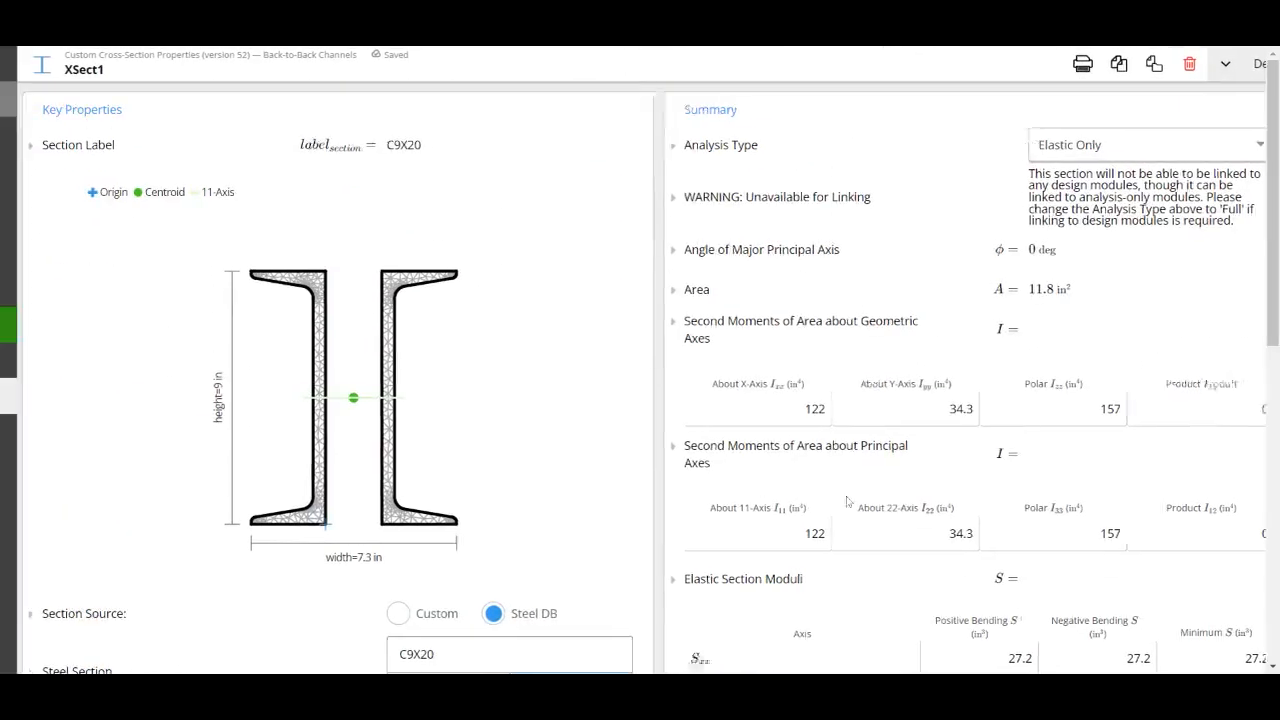
scroll(847, 502, "left", 2)
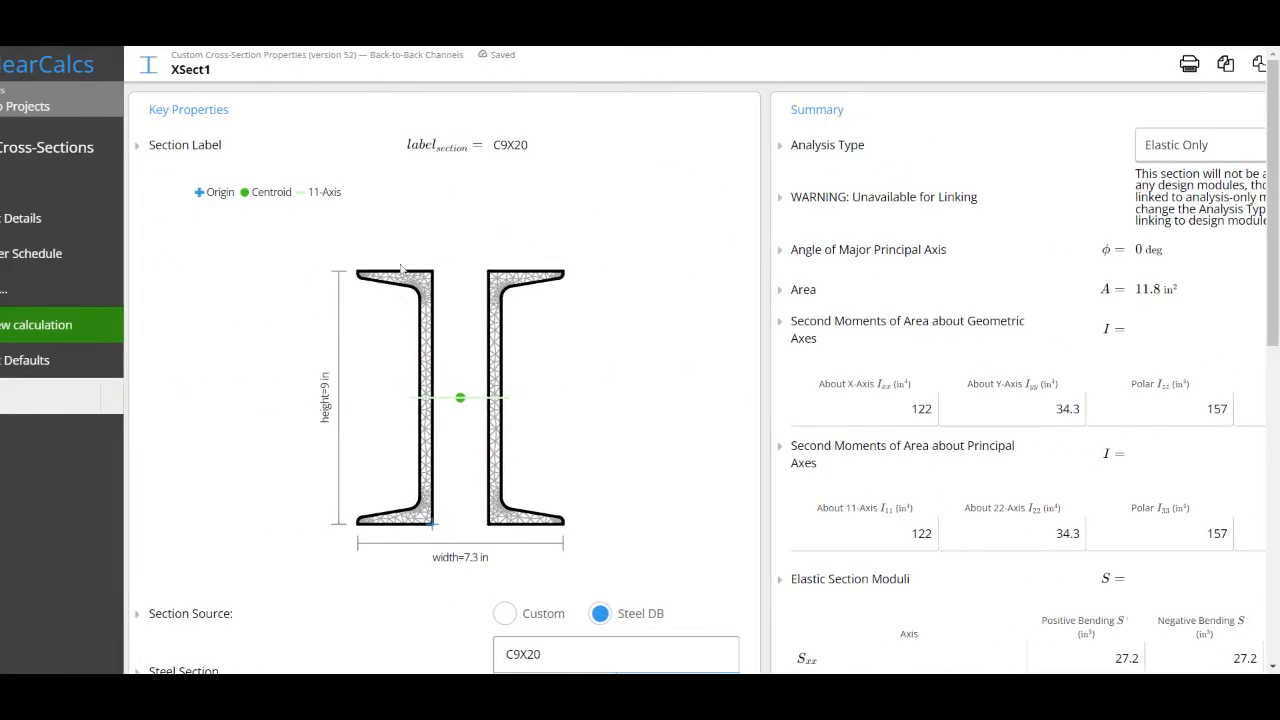
scroll(420, 533, "up", 5)
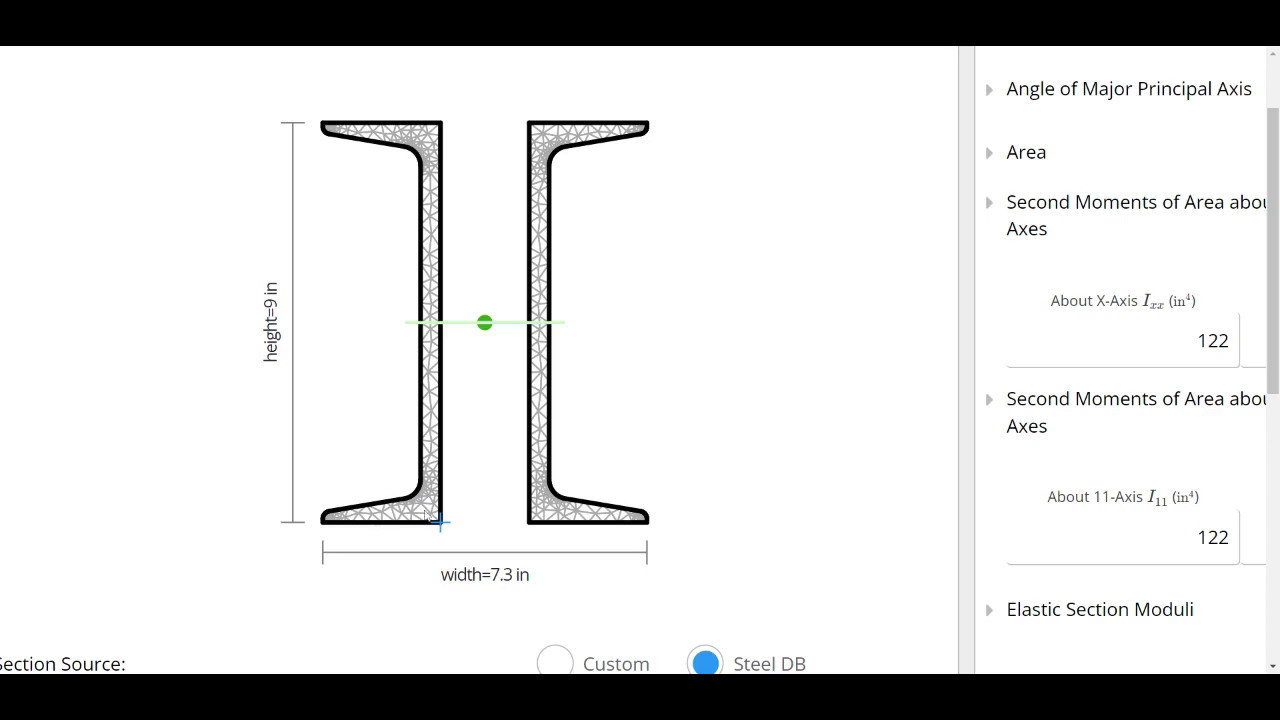
scroll(428, 512, "down", 5)
mouse_move(476, 441)
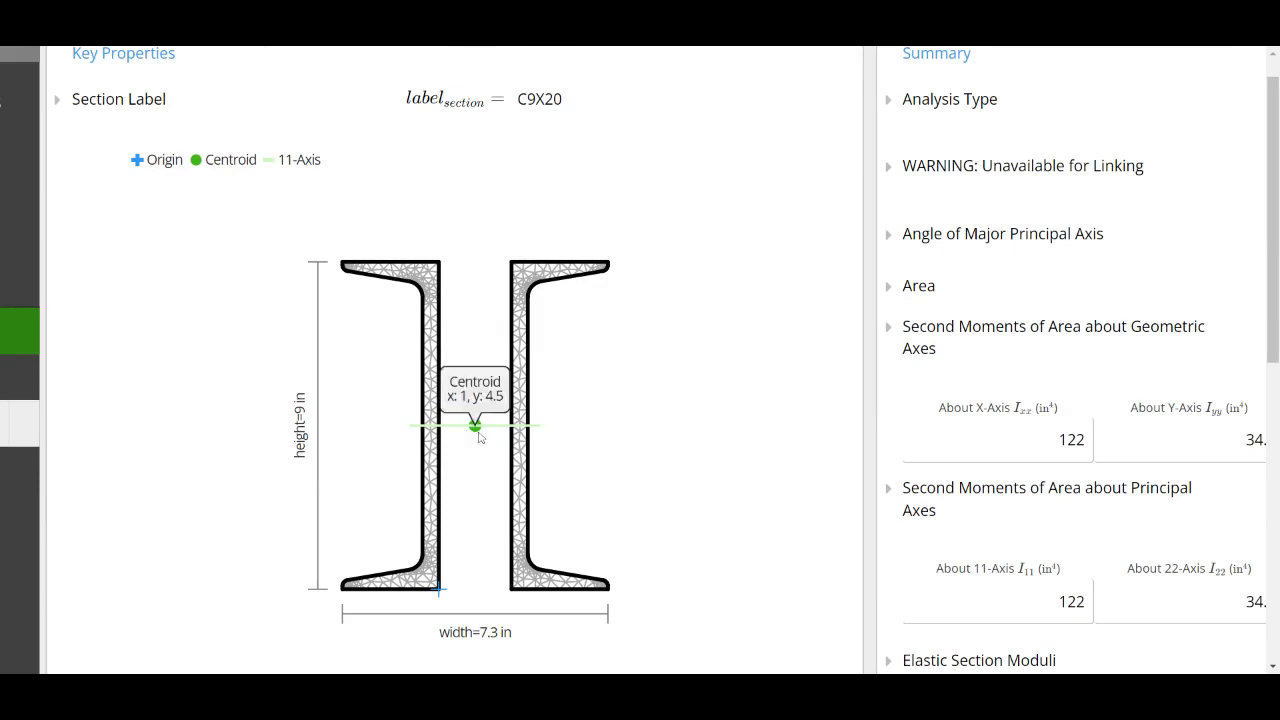
scroll(480, 437, "down", 3)
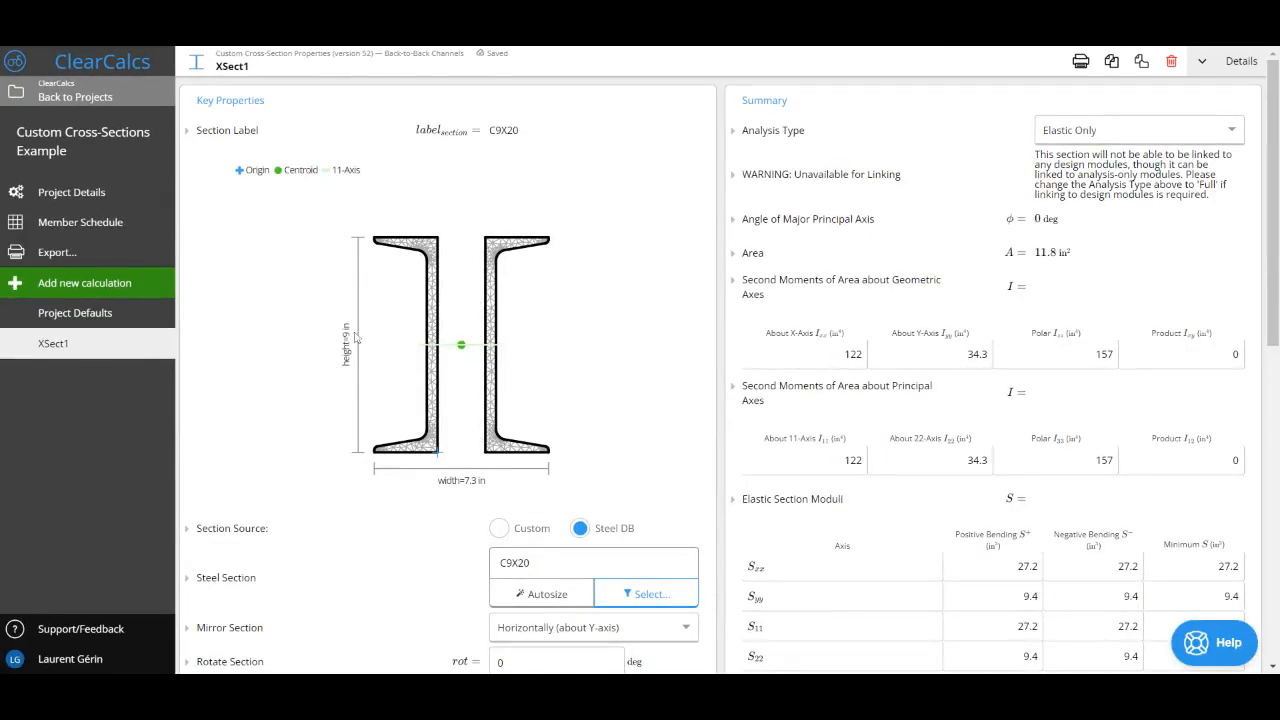
Step: Add a new Custom Cross-Section Properties calculation to the project using the Generic Custom Section preset
left_click(145, 287)
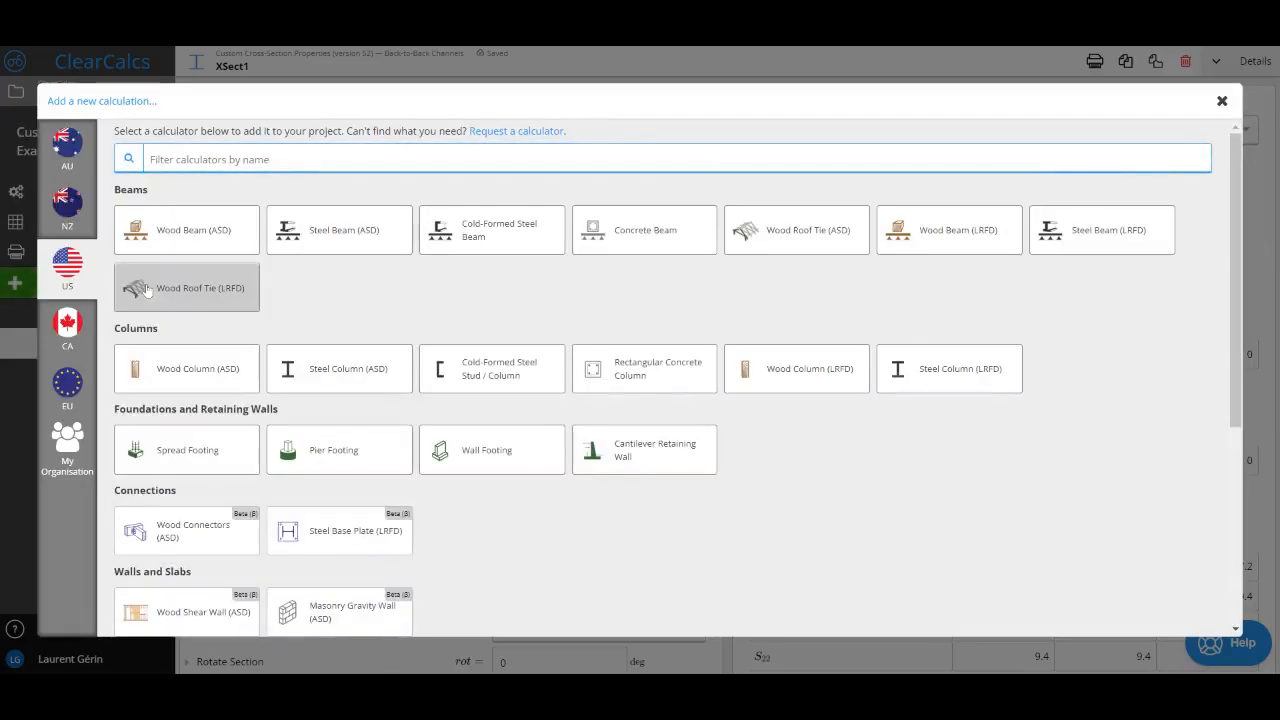
scroll(146, 290, "down", 5)
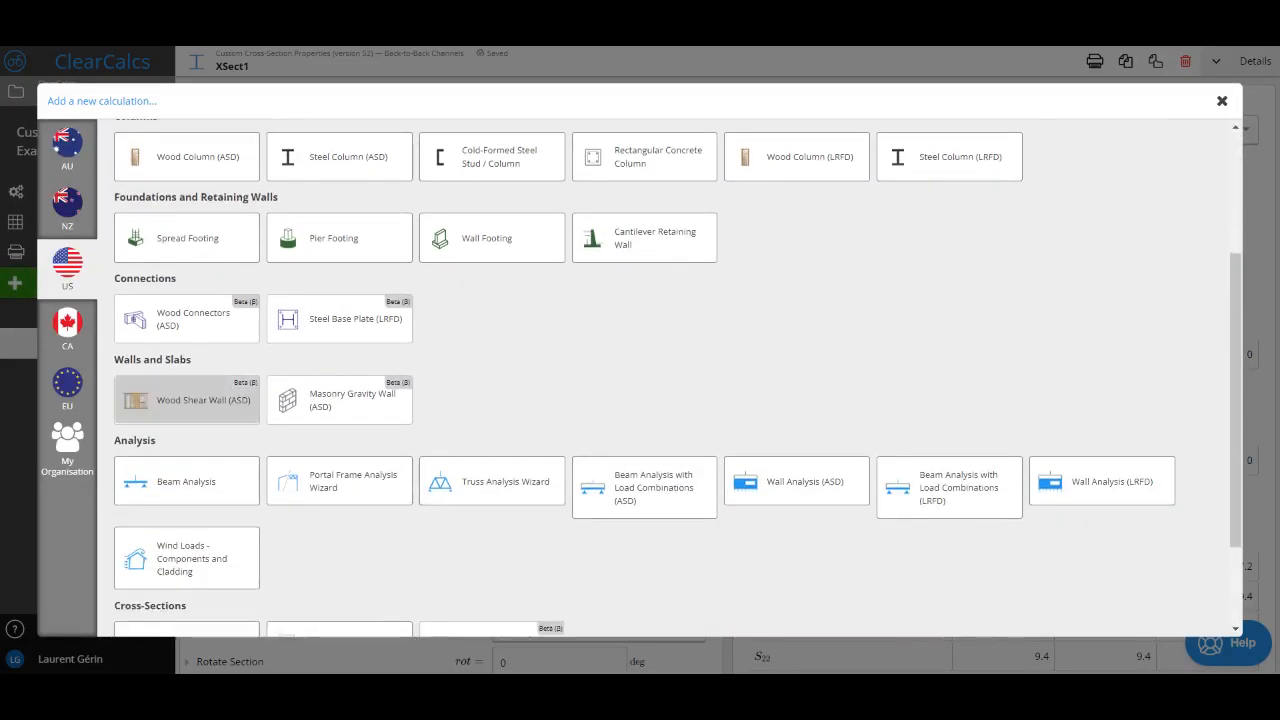
left_click(312, 525)
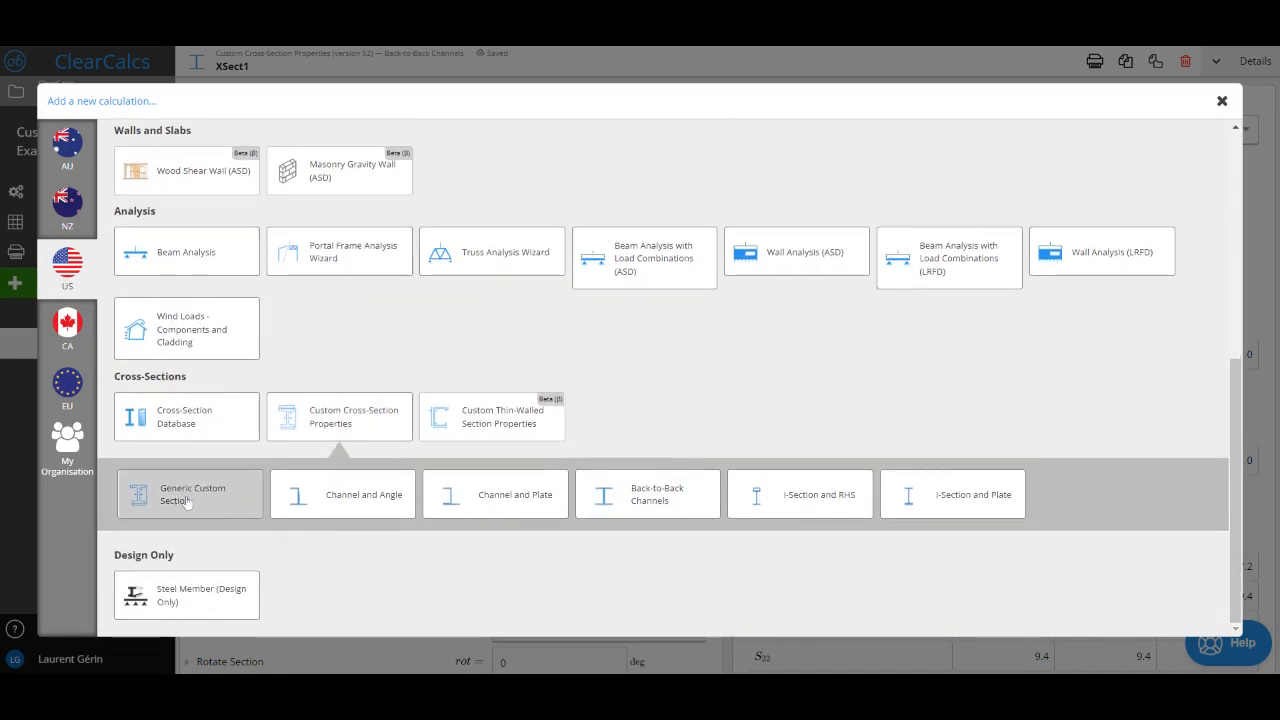
left_click(186, 502)
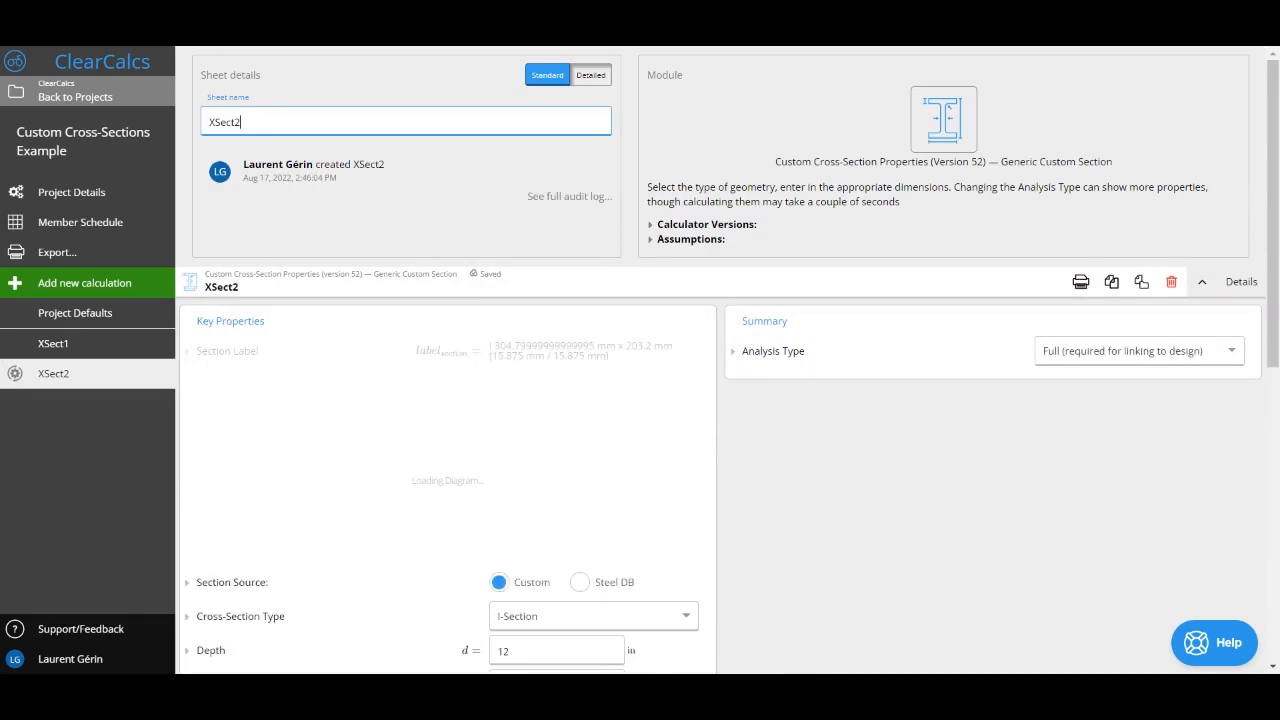
Step: Set the new cross-section's Analysis Type to None
left_click(1059, 358)
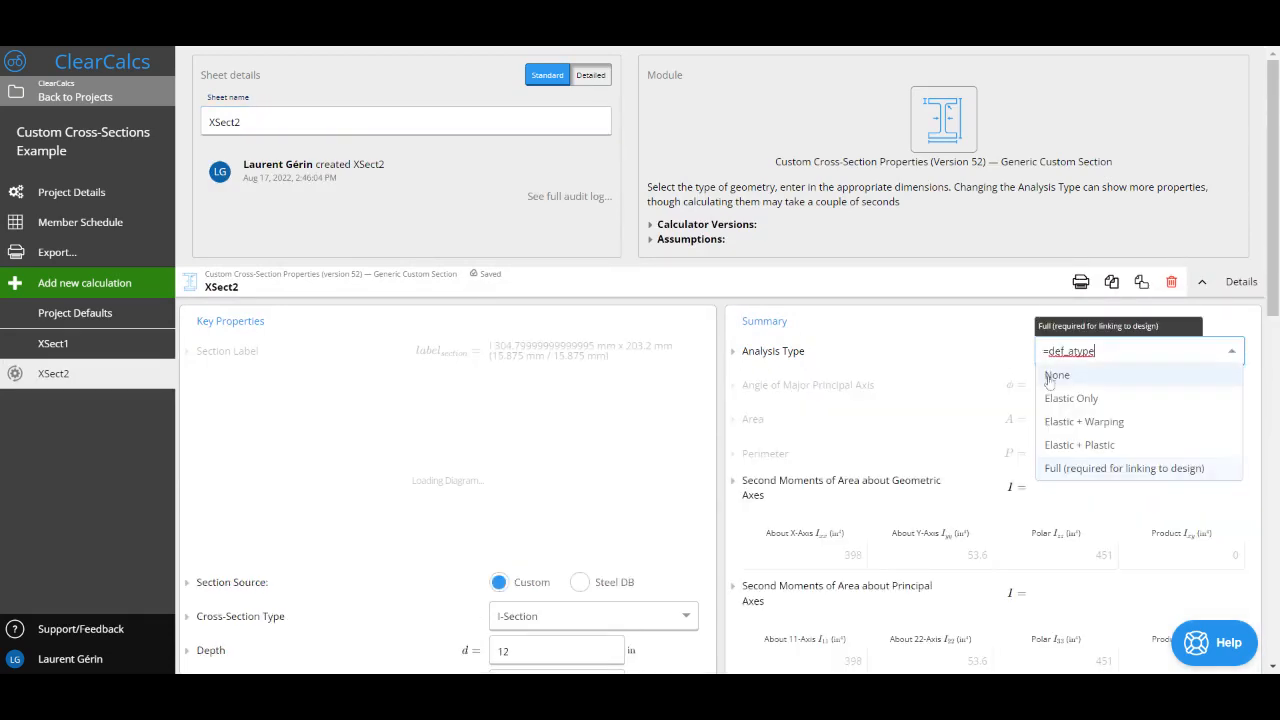
left_click(1048, 376)
scroll(731, 413, "down", 2)
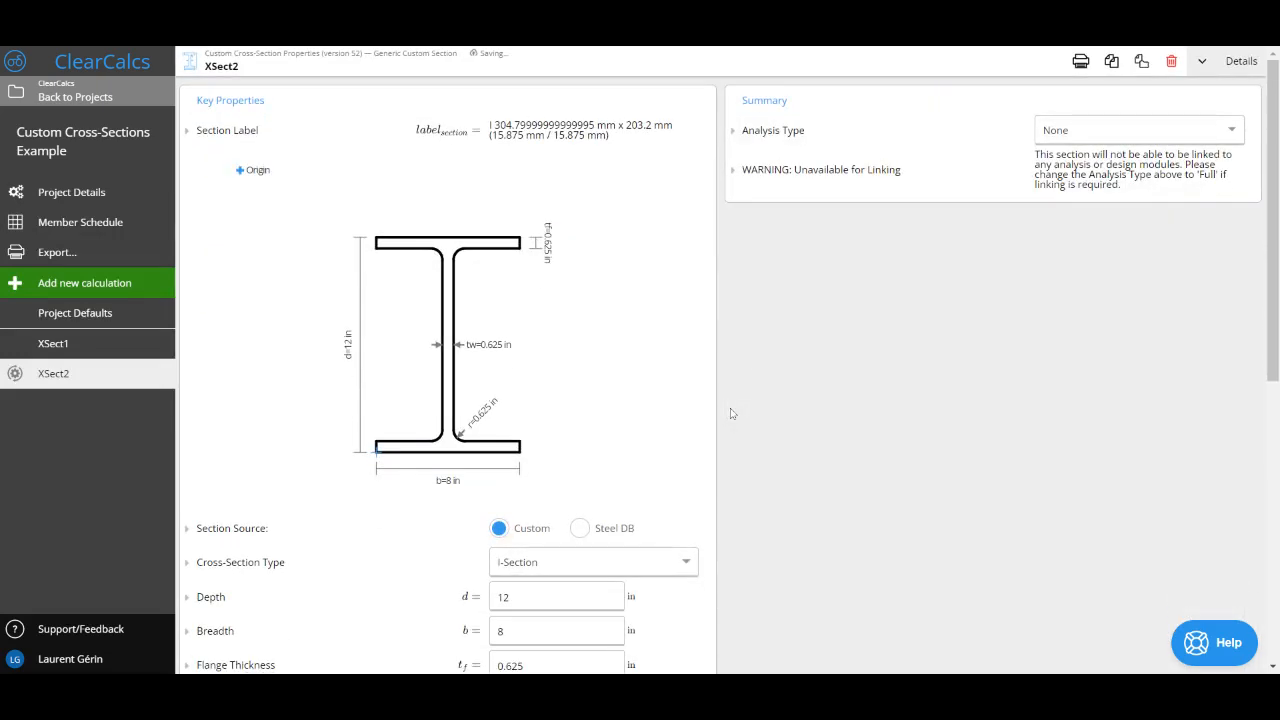
Step: Source the main section from the Steel DB and check the resulting I-section drawing
scroll(612, 449, "down", 1)
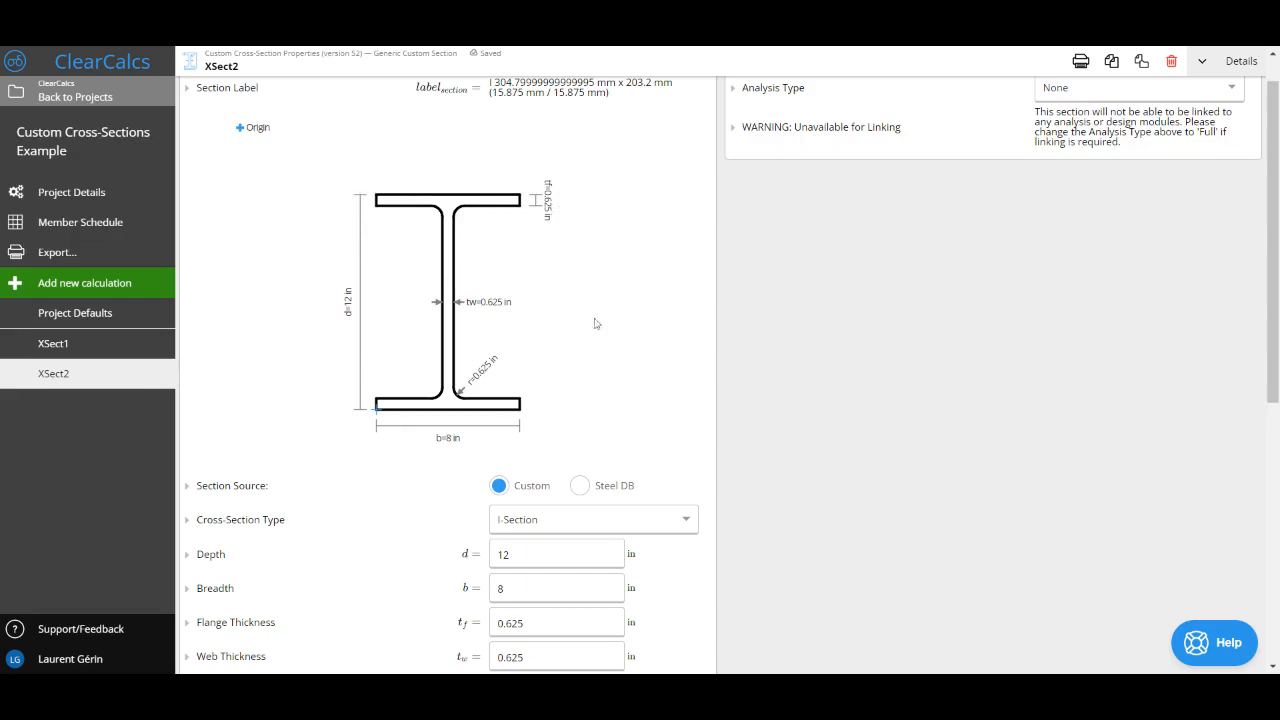
left_click(581, 487)
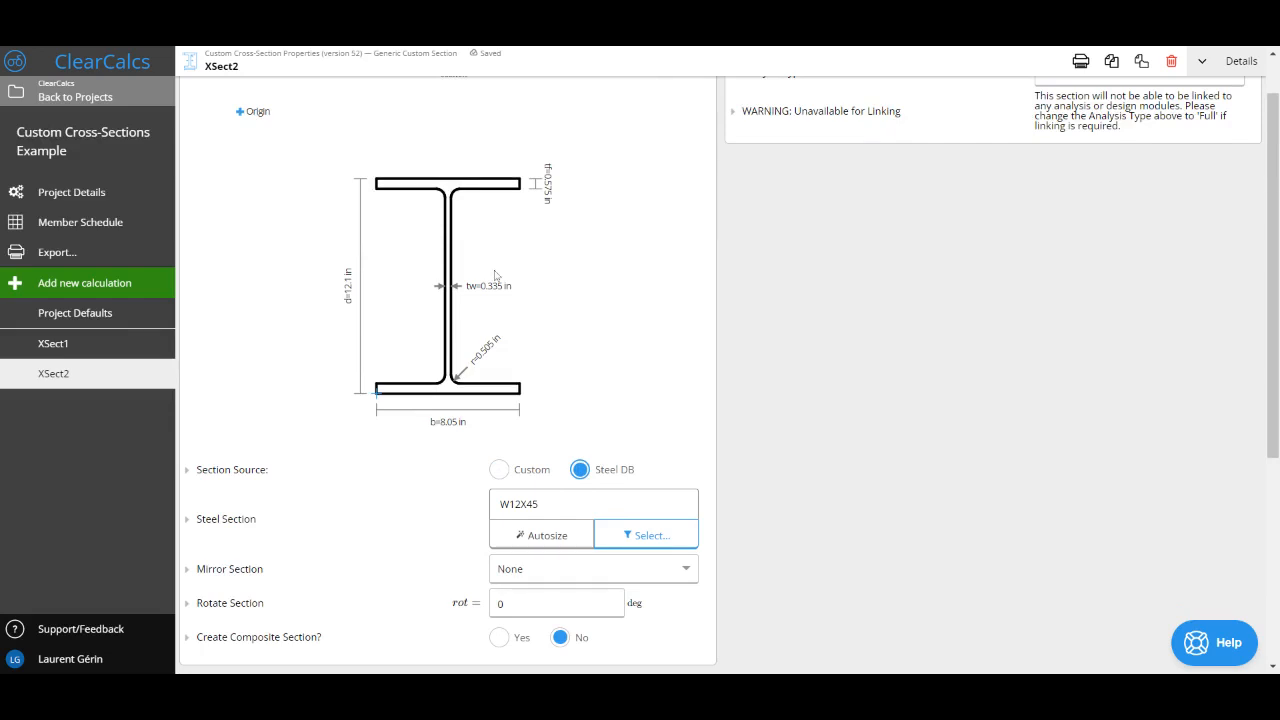
scroll(594, 397, "up", 1)
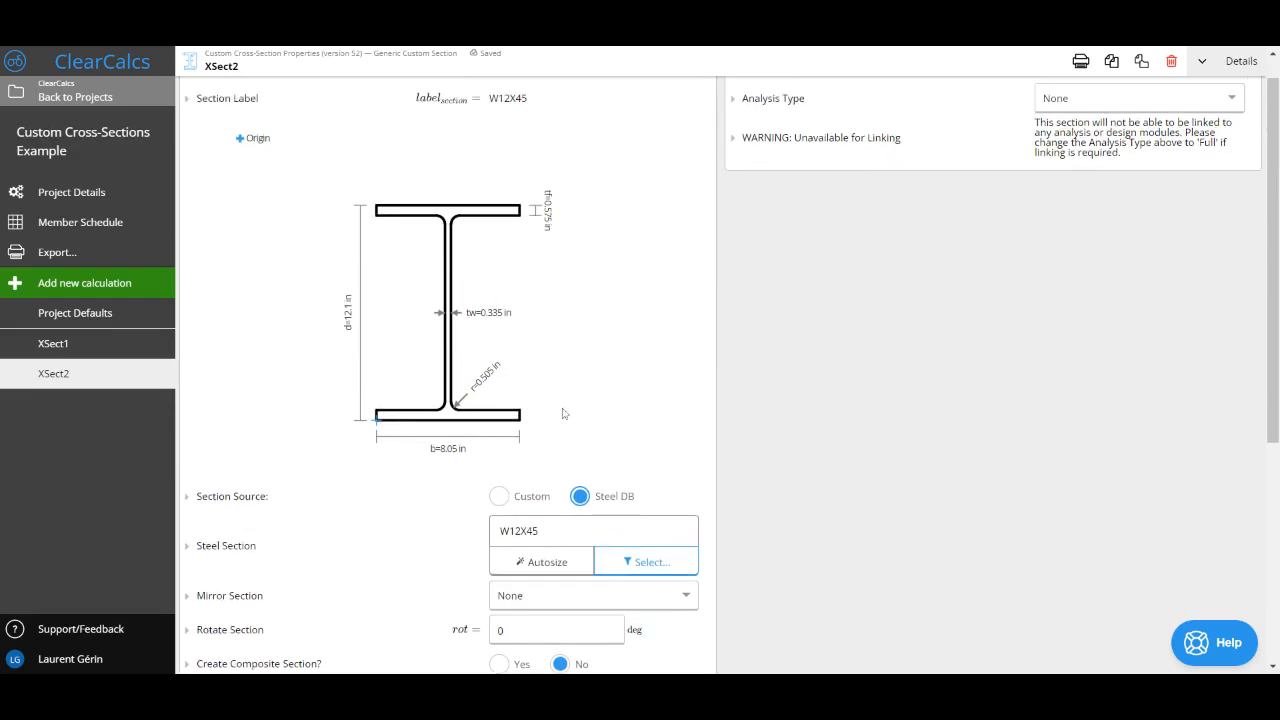
scroll(562, 414, "down", 1)
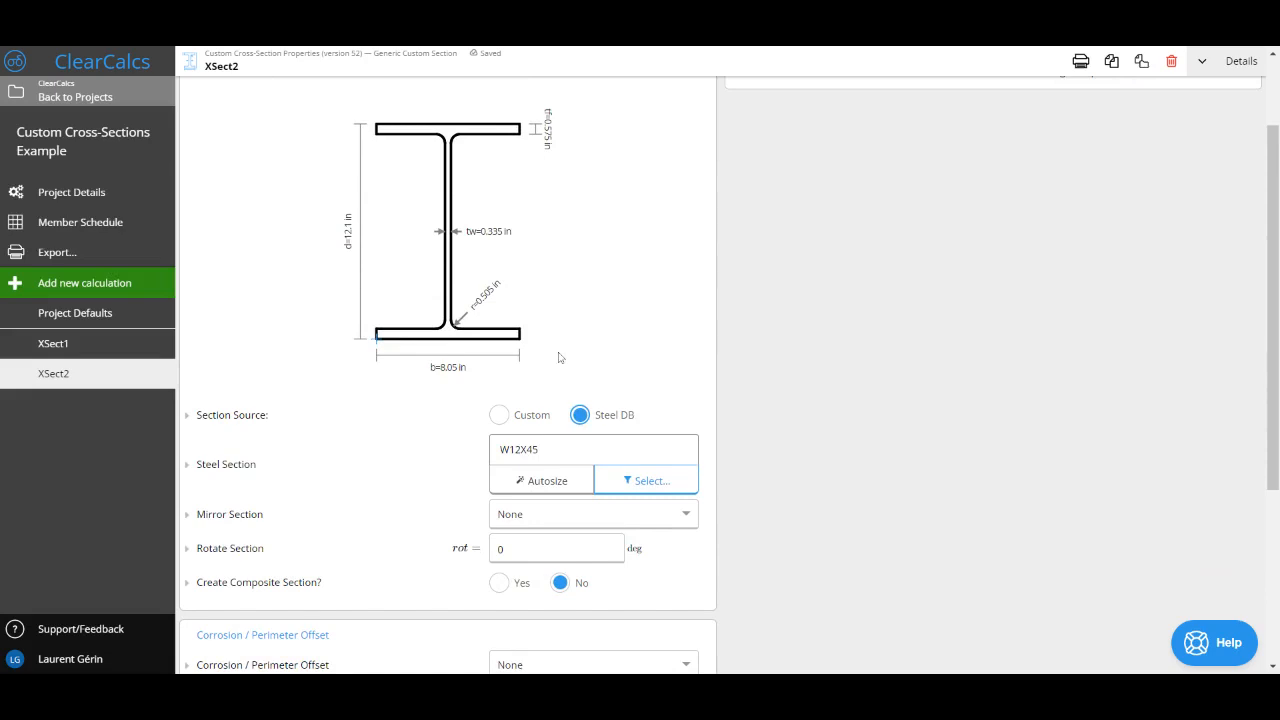
Step: Enable the composite section for the W12X45 and check the combined drawing
scroll(560, 357, "down", 1)
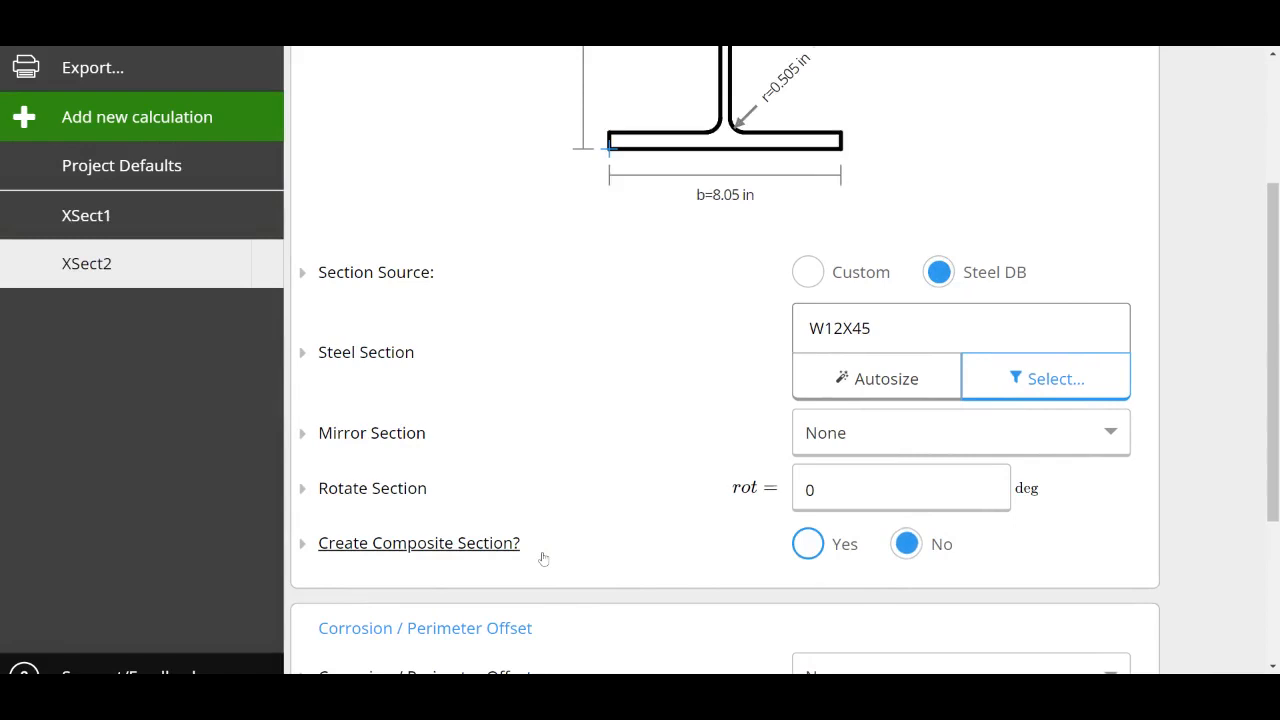
left_click(536, 545)
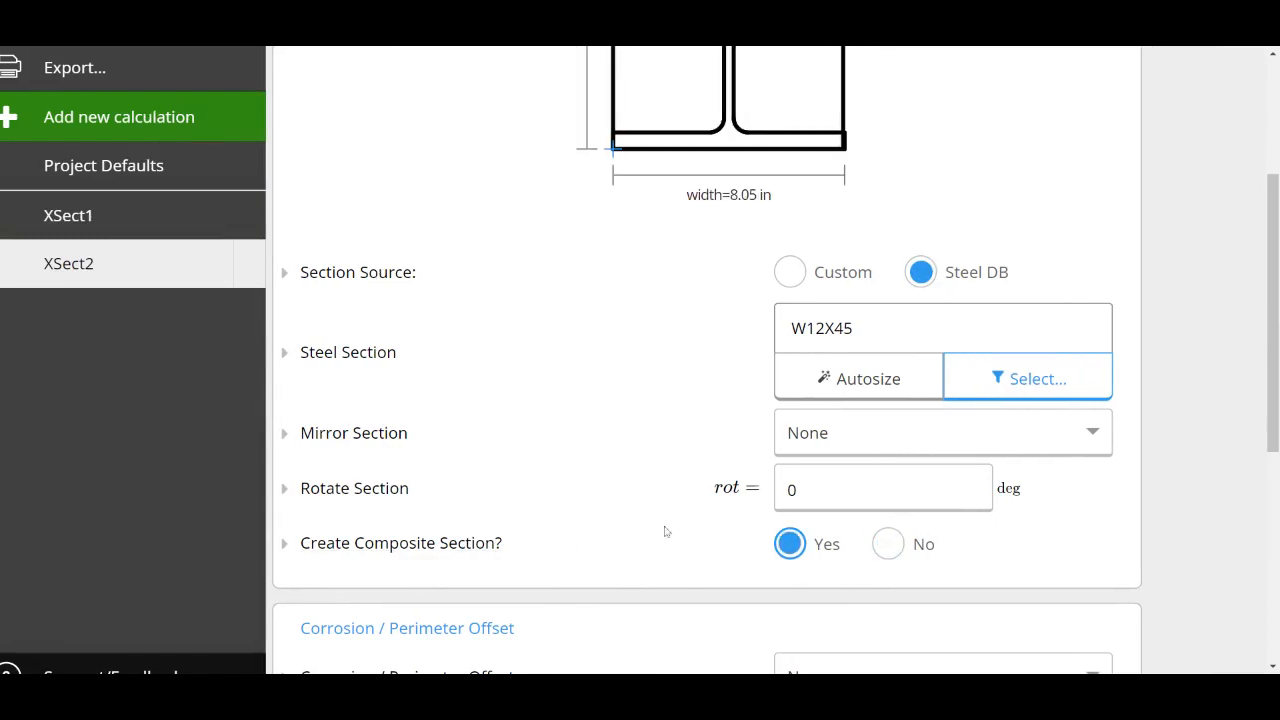
scroll(667, 532, "right", 2)
scroll(667, 532, "up", 3)
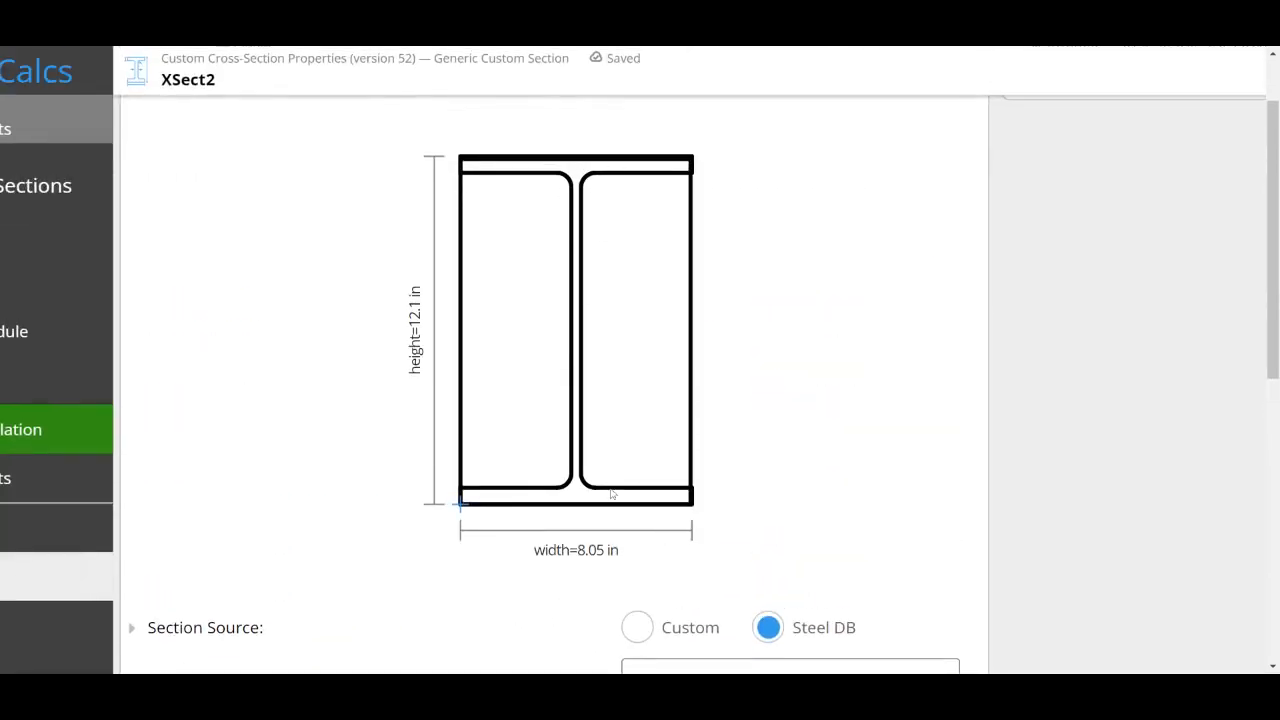
Step: Set the section source of the composite section geometry to Steel DB
scroll(612, 490, "down", 10)
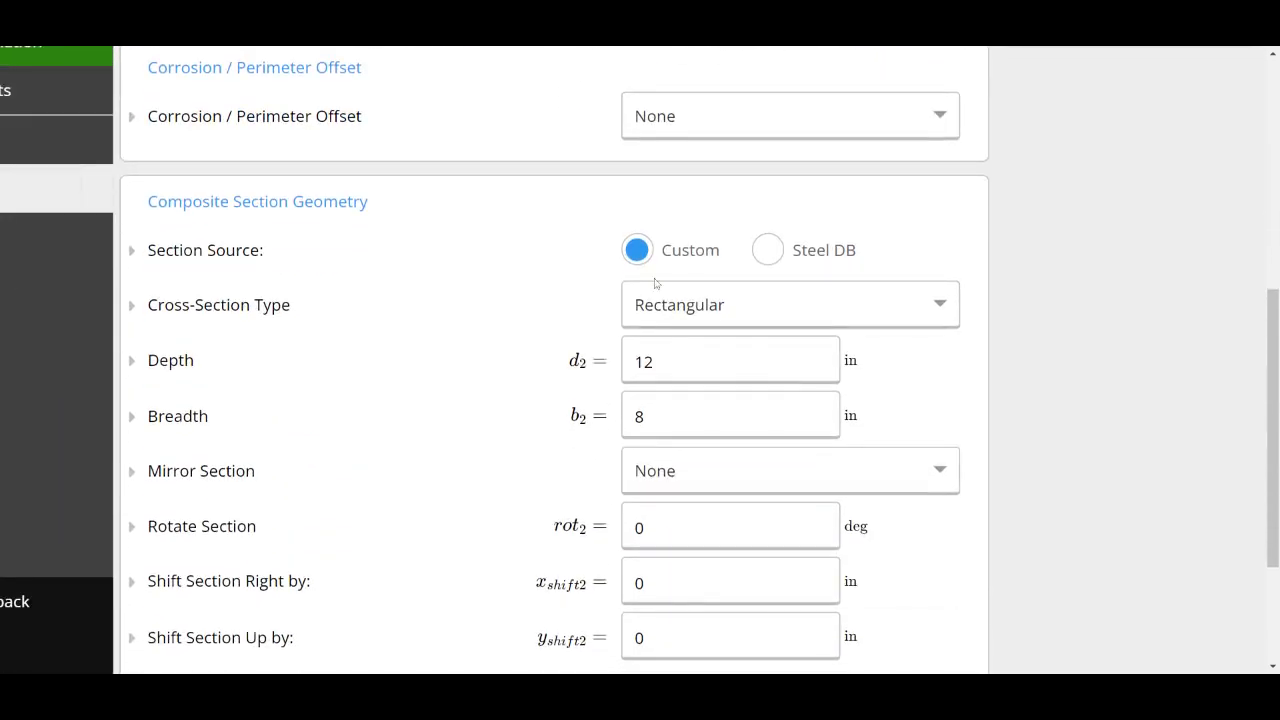
key("Tab")
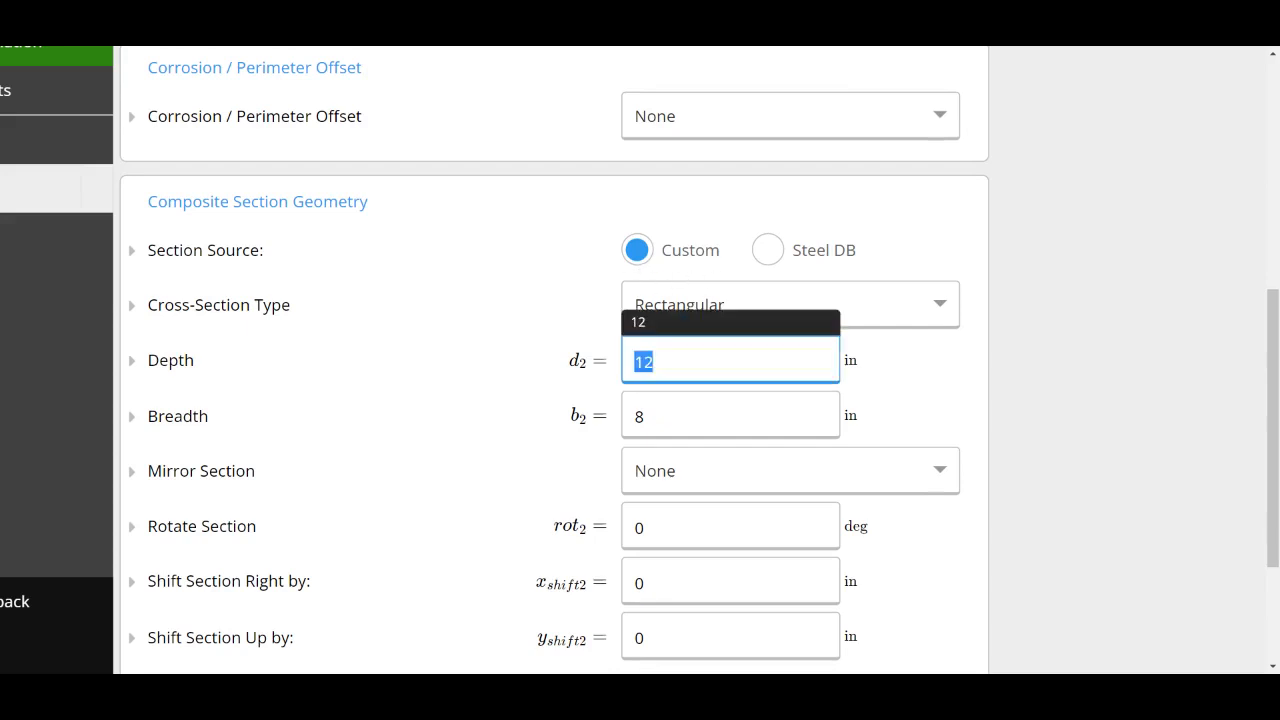
key("Tab")
left_click(966, 246)
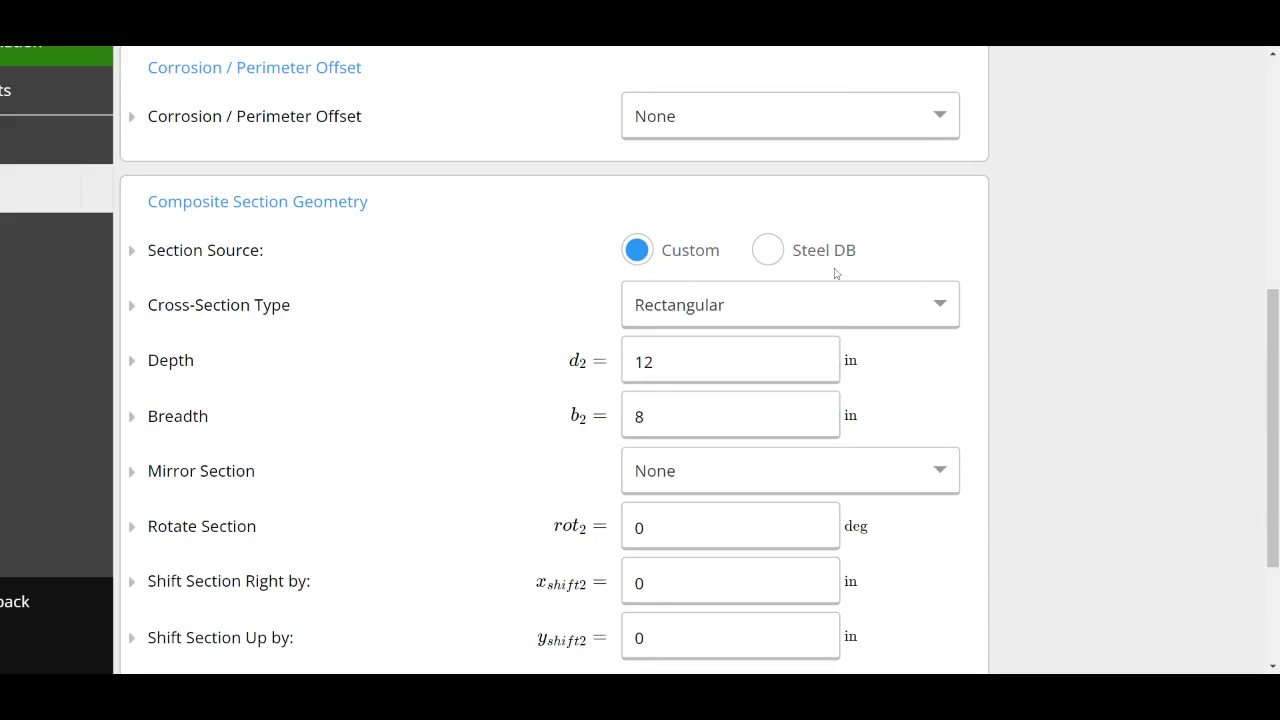
left_click(768, 251)
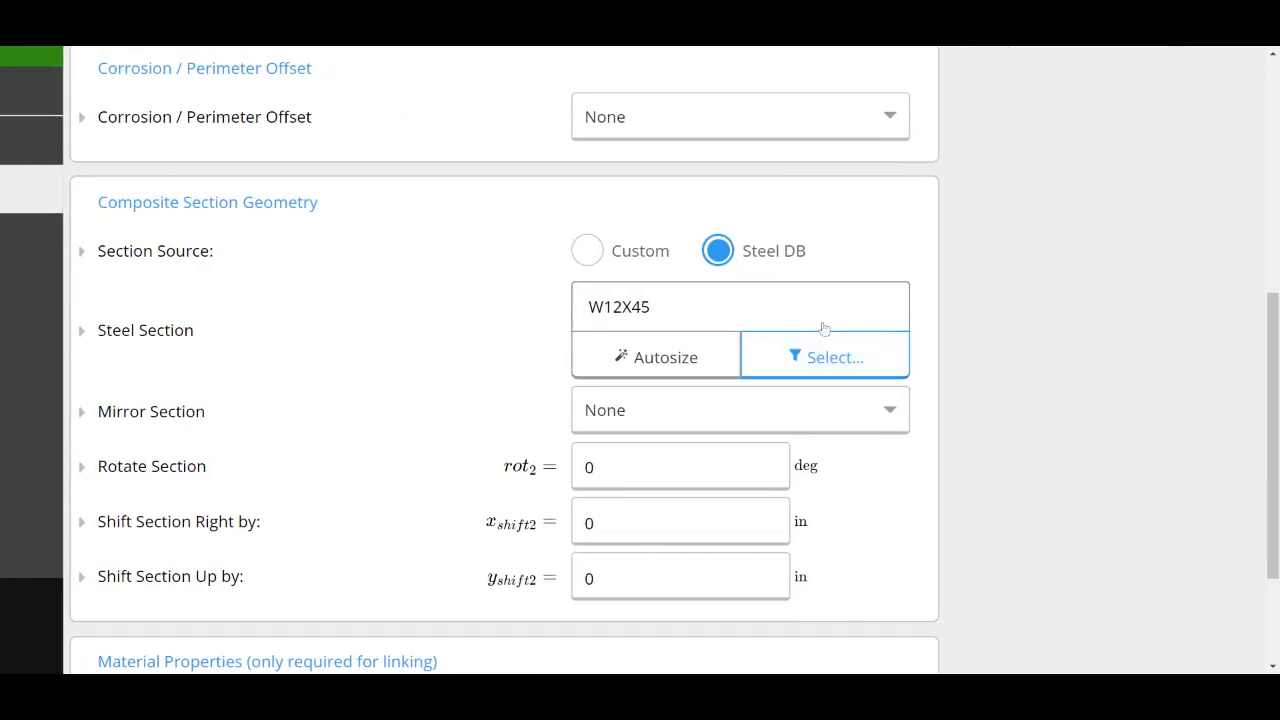
Step: Filter the steel sections to type C and choose C10X20 as the composite section
left_click(823, 330)
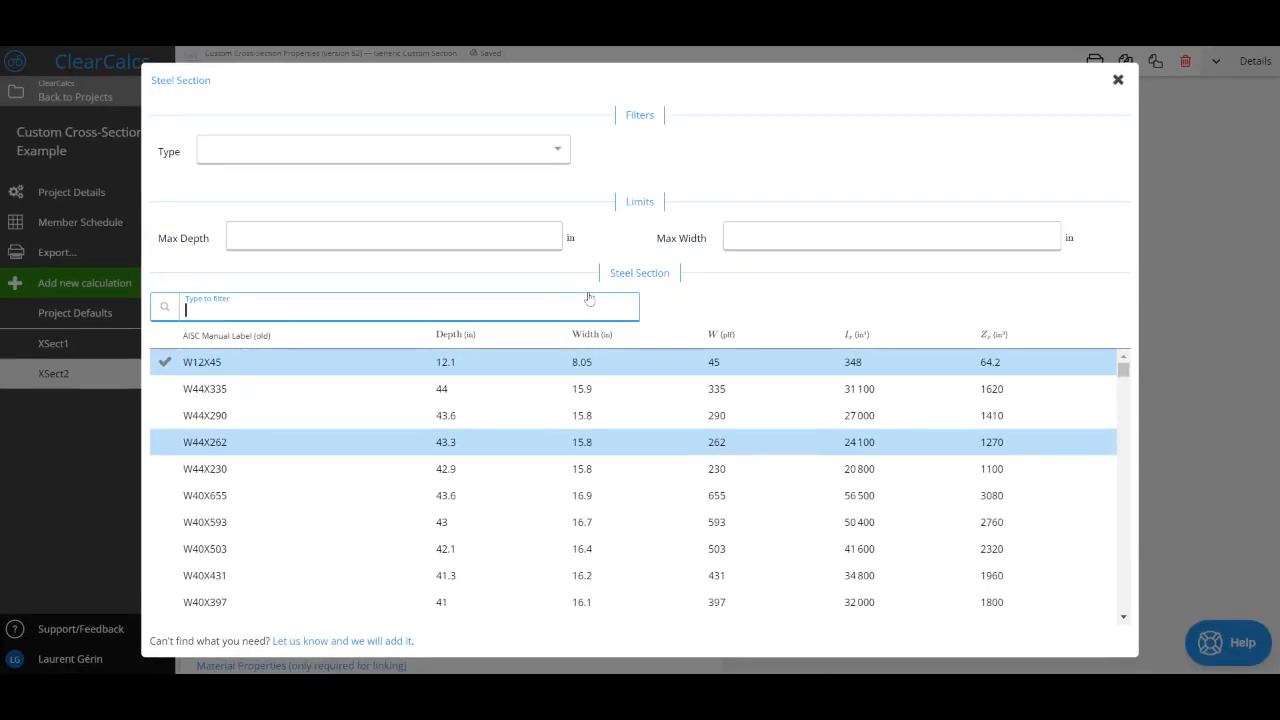
left_click(330, 155)
left_click(285, 182)
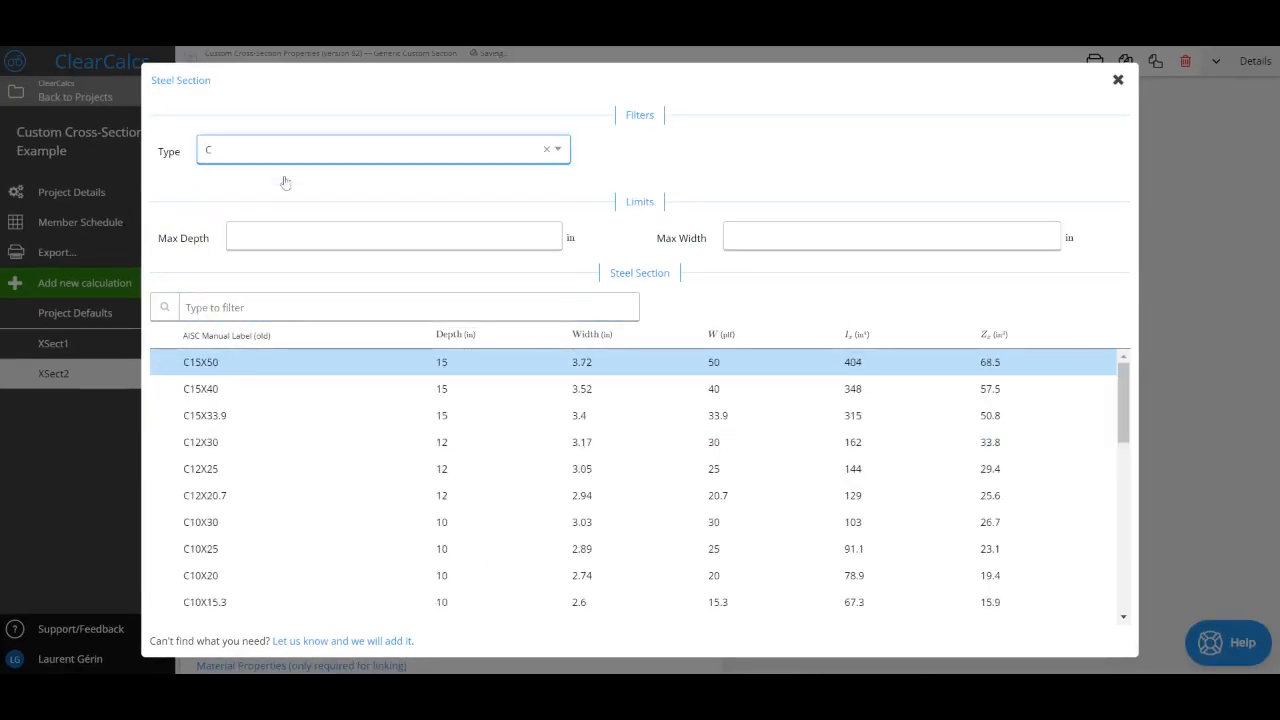
scroll(329, 520, "down", 2)
scroll(331, 522, "up", 1)
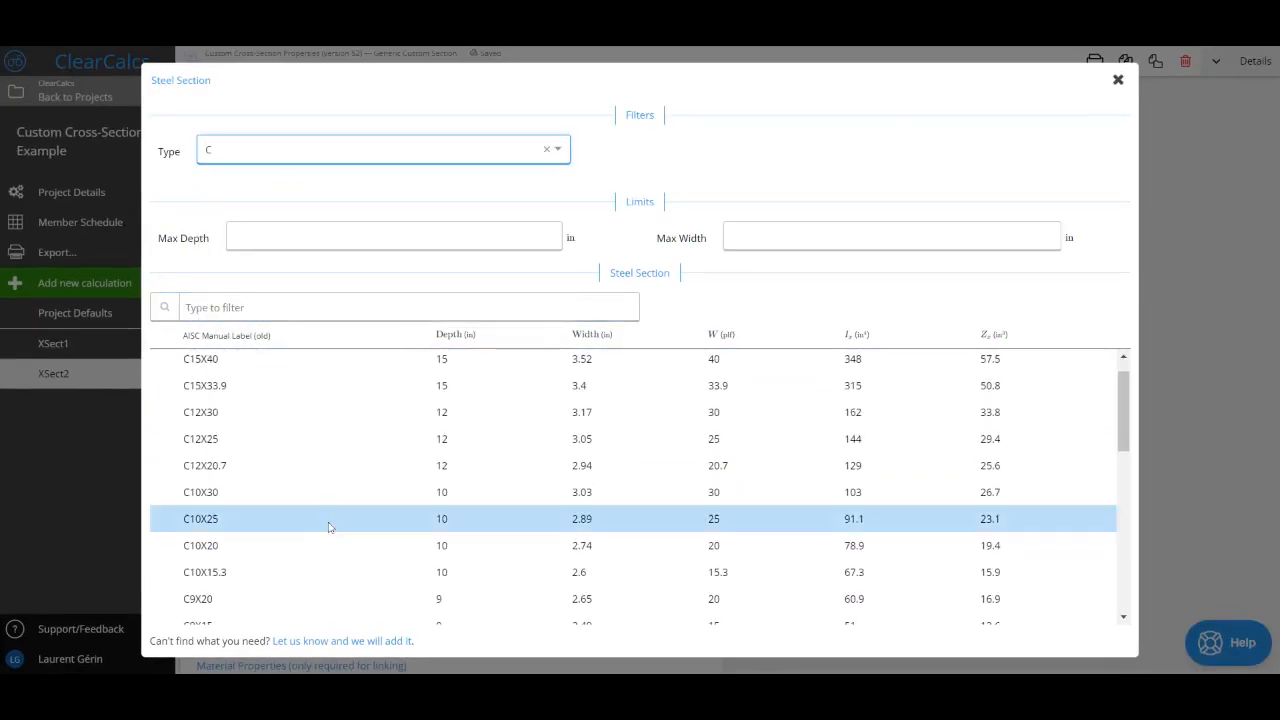
left_click(307, 549)
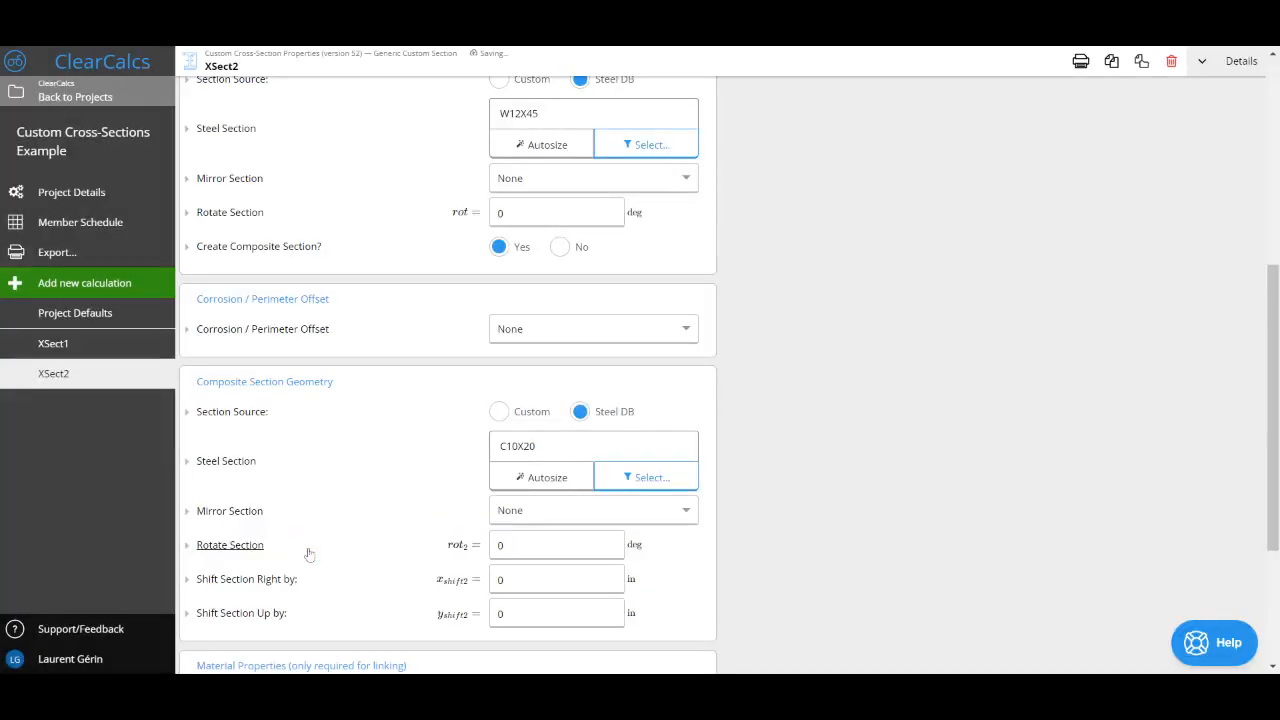
Step: Rotate the composite C10X20 channel by 90 degrees and check its position relative to the origin in the drawing
scroll(686, 400, "up", 4)
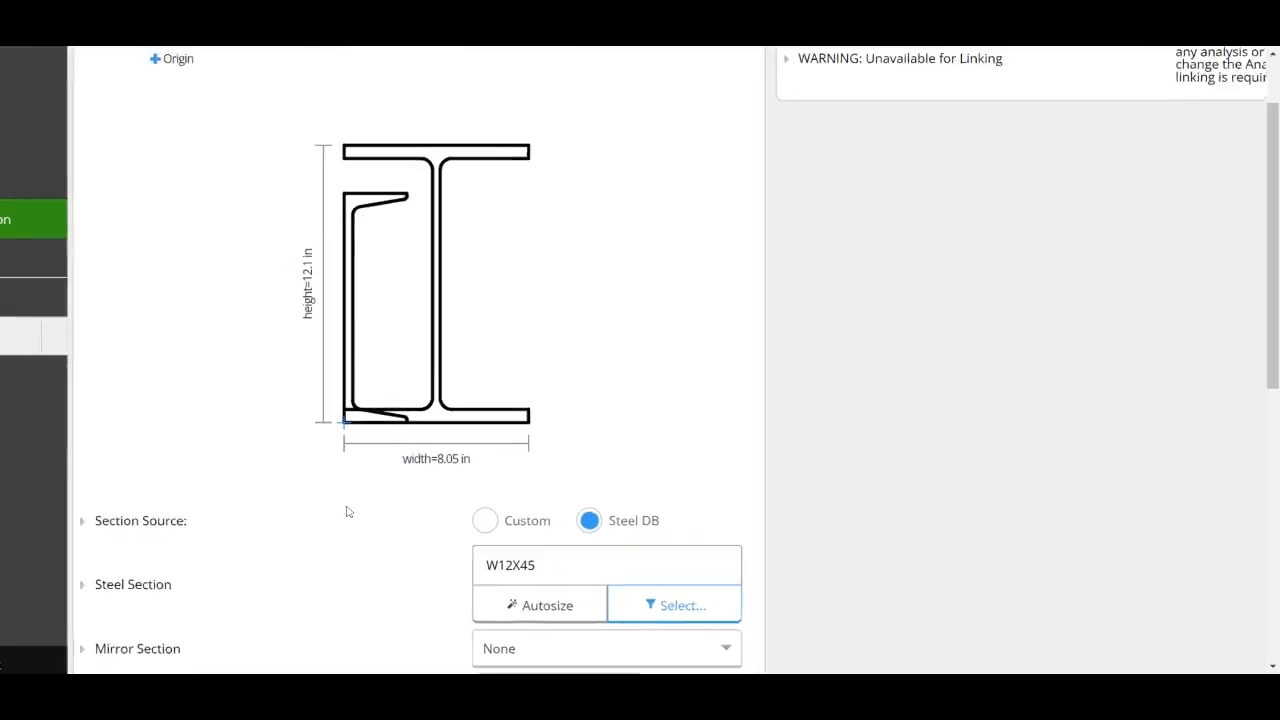
scroll(416, 360, "down", 6)
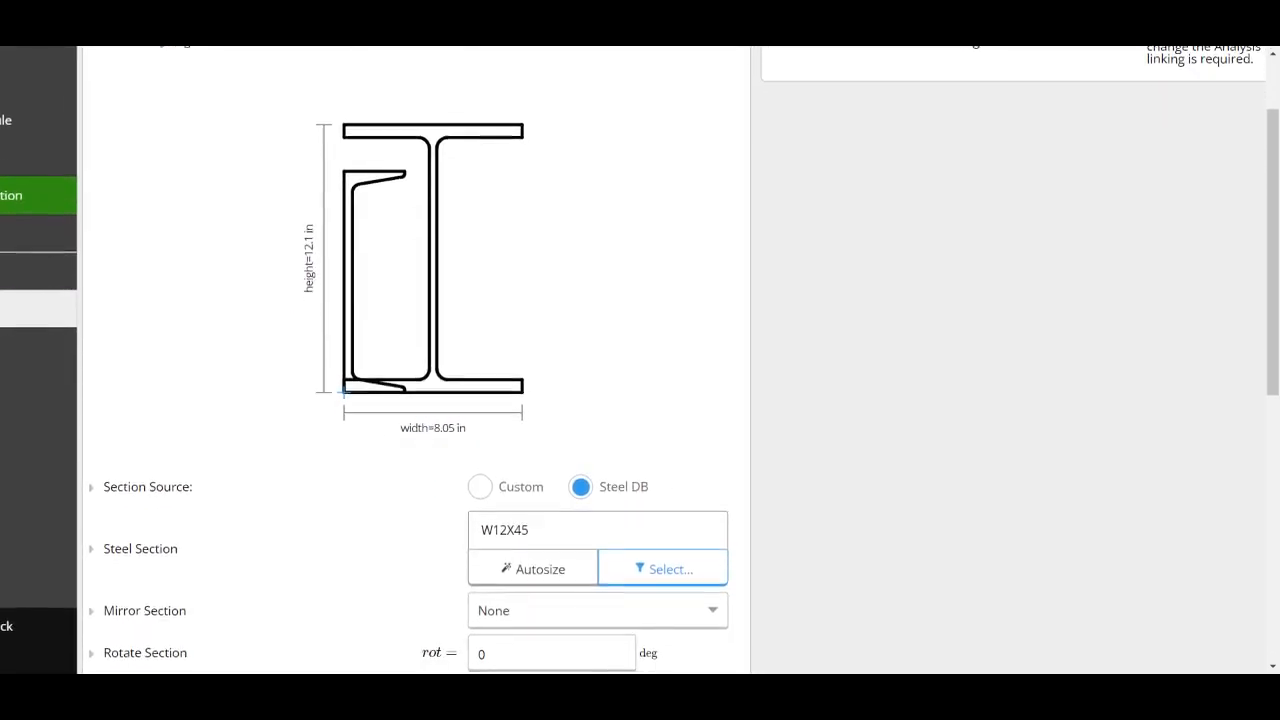
scroll(370, 501, "down", 1)
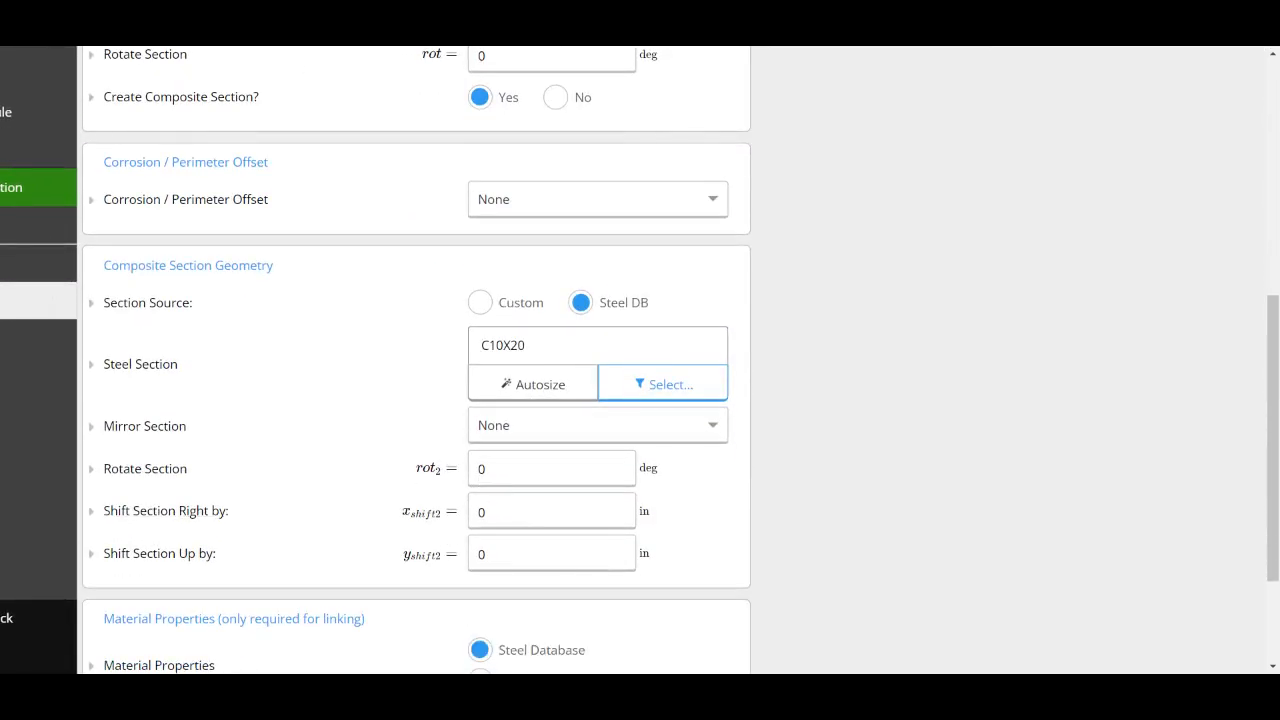
left_click(551, 469)
type("90")
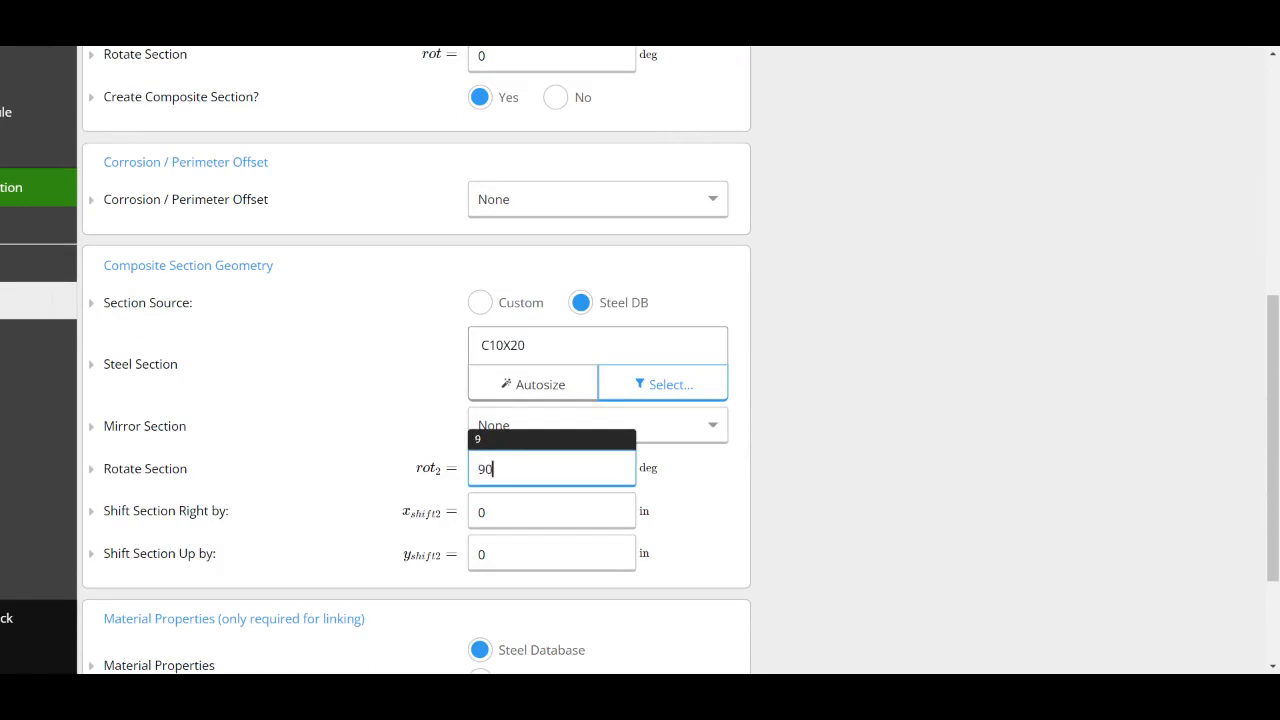
scroll(416, 360, "up", 5)
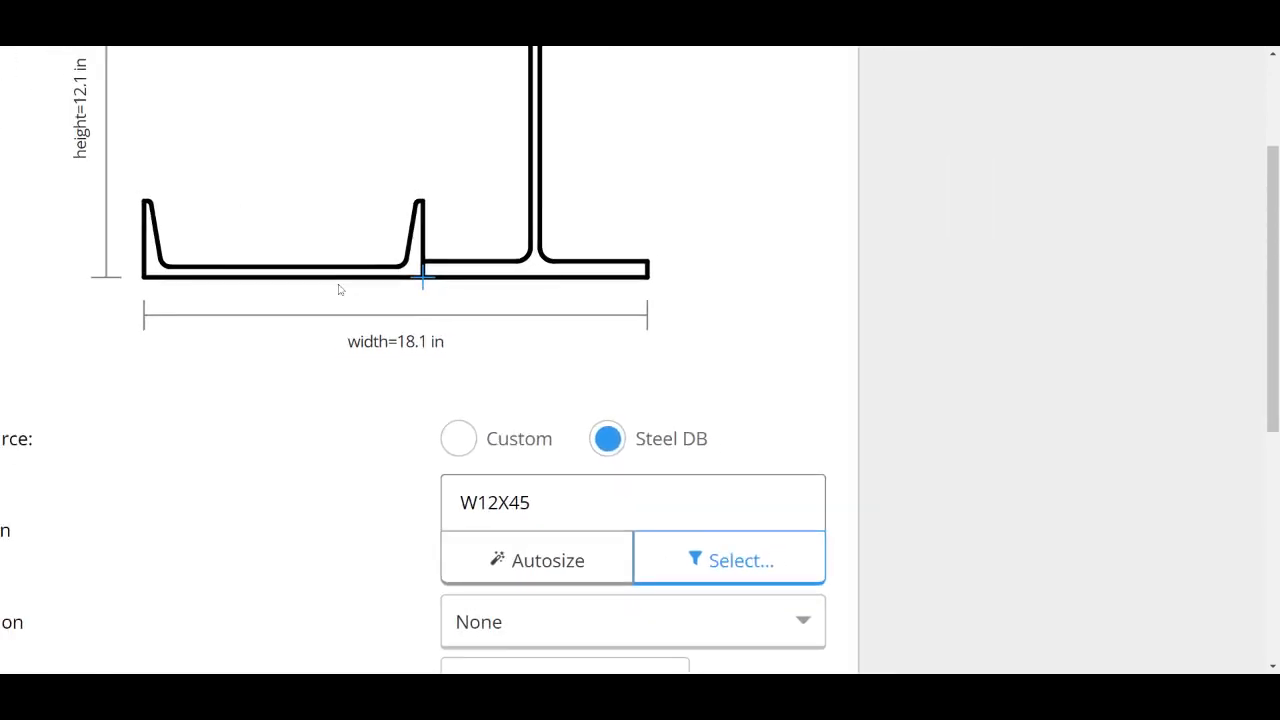
scroll(338, 287, "up", 1)
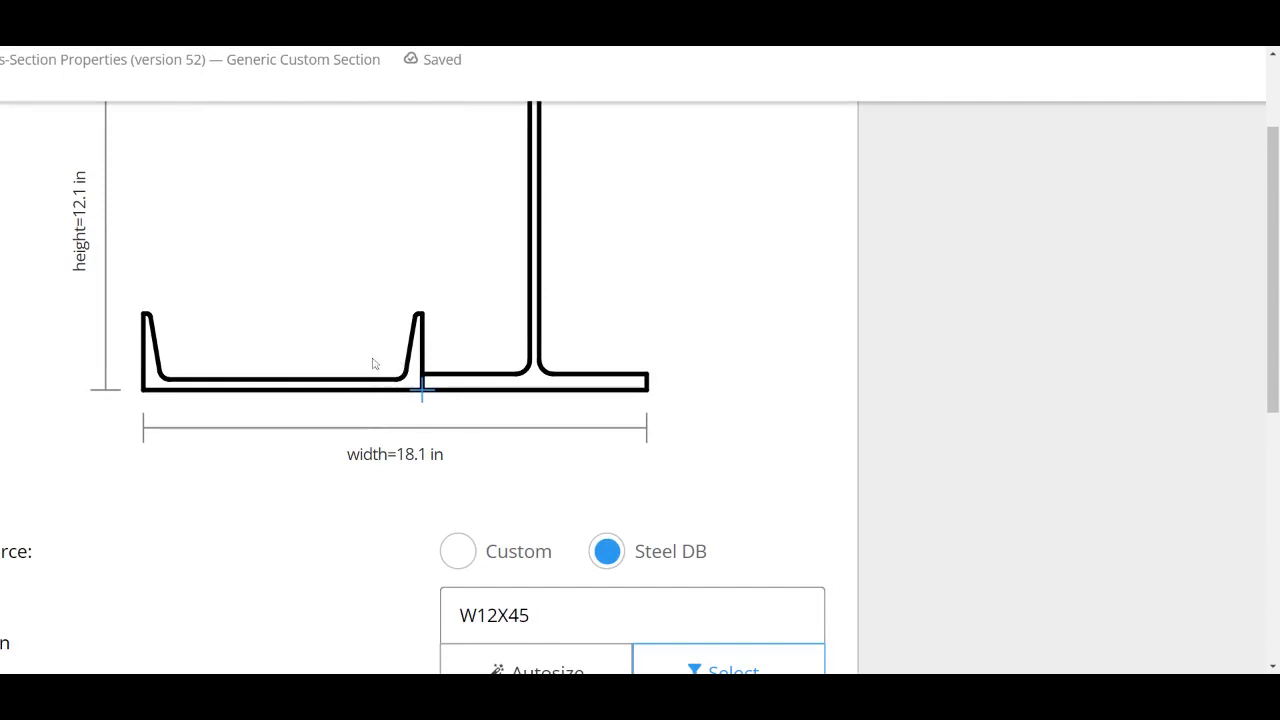
scroll(372, 359, "down", 5)
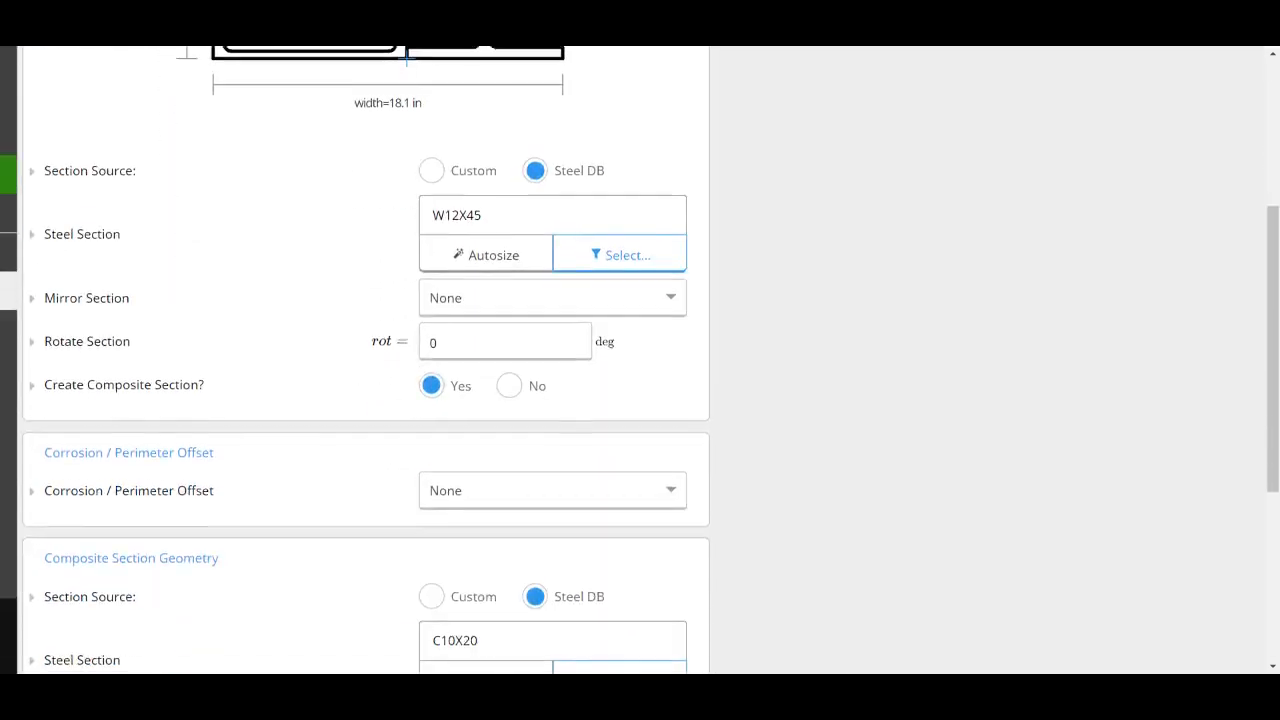
scroll(640, 360, "down", 2)
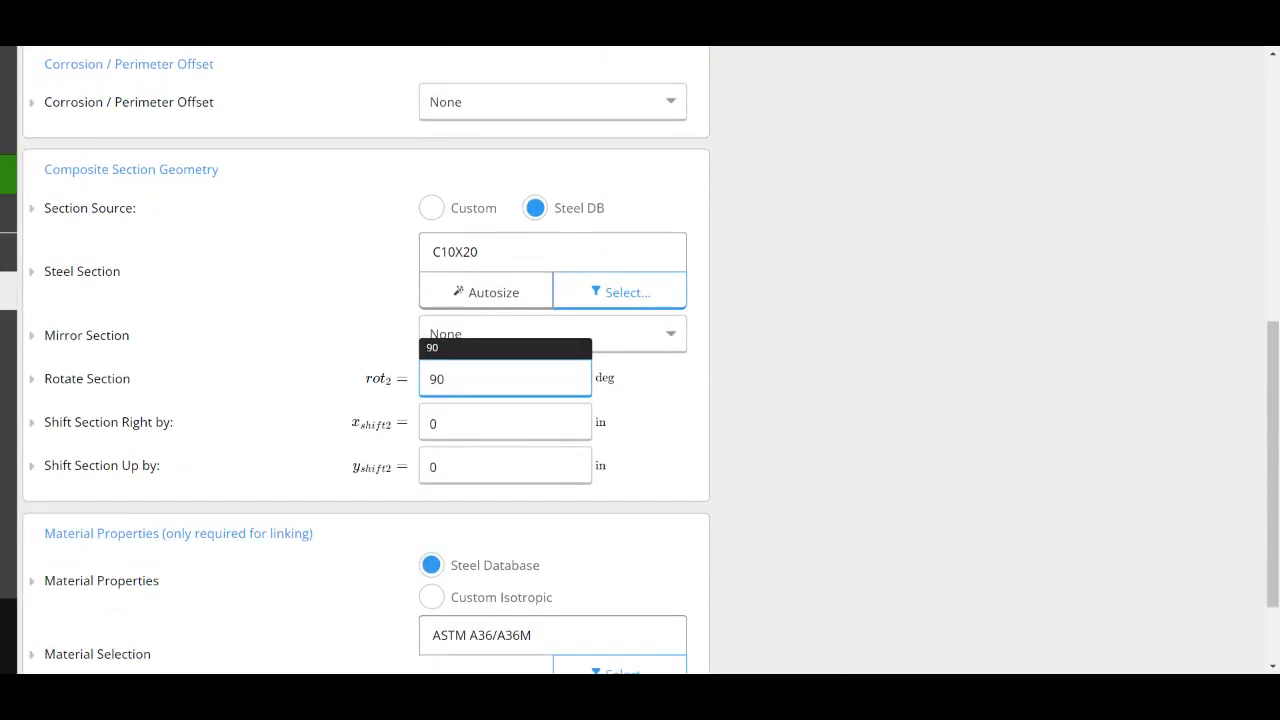
key("Tab")
key("Tab")
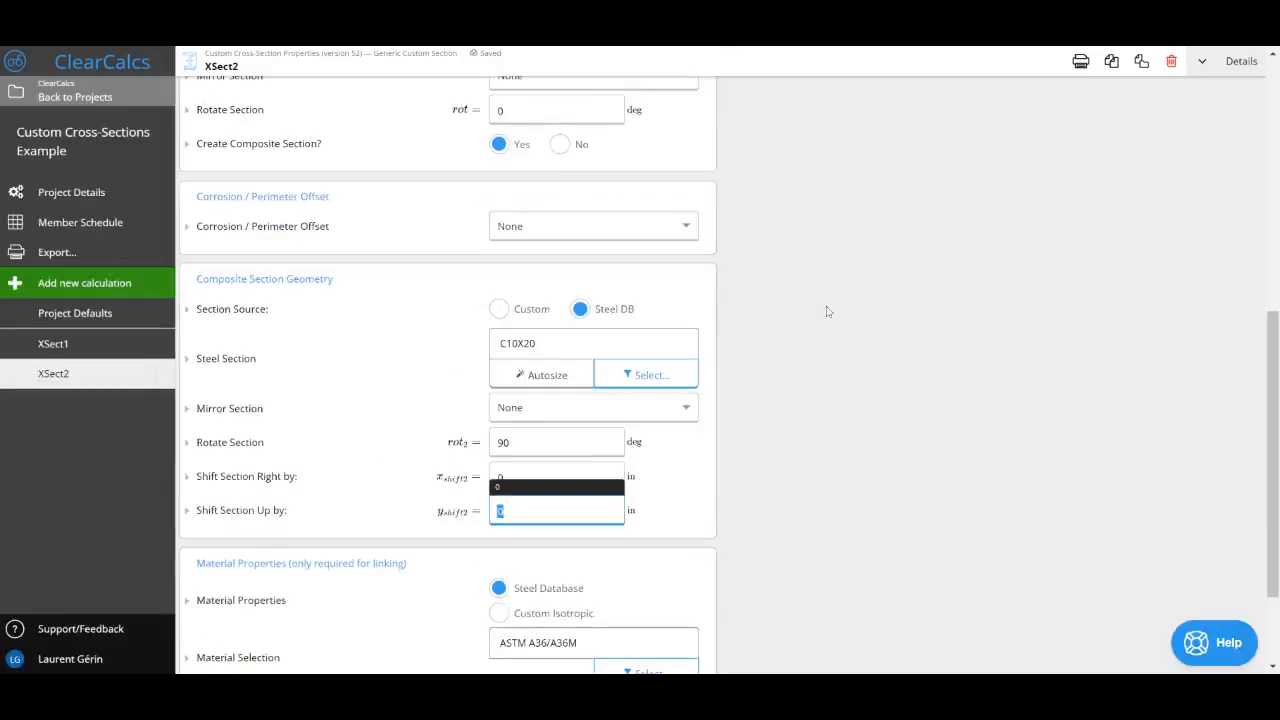
Step: Switch the sheet to the Detailed display and review the composite channel's dimension variables and the section drawing
left_click(1210, 62)
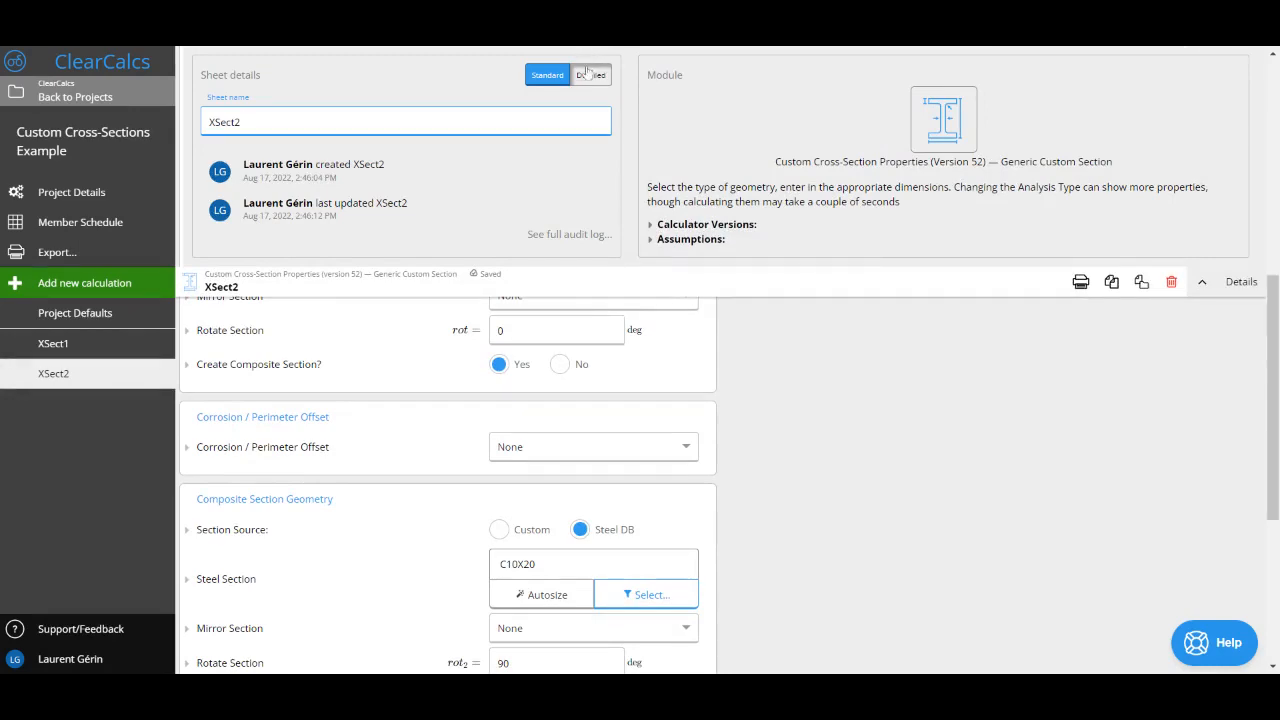
left_click(588, 75)
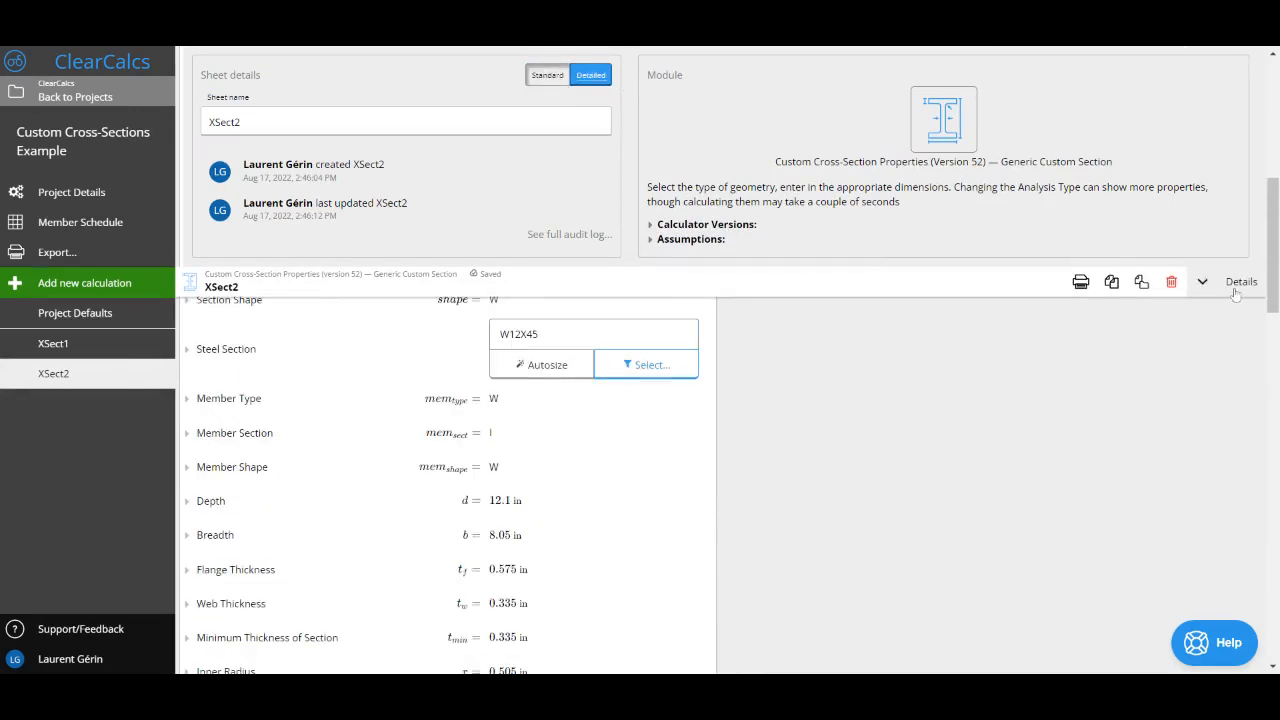
left_click(1203, 282)
scroll(904, 376, "down", 6)
scroll(904, 379, "down", 1)
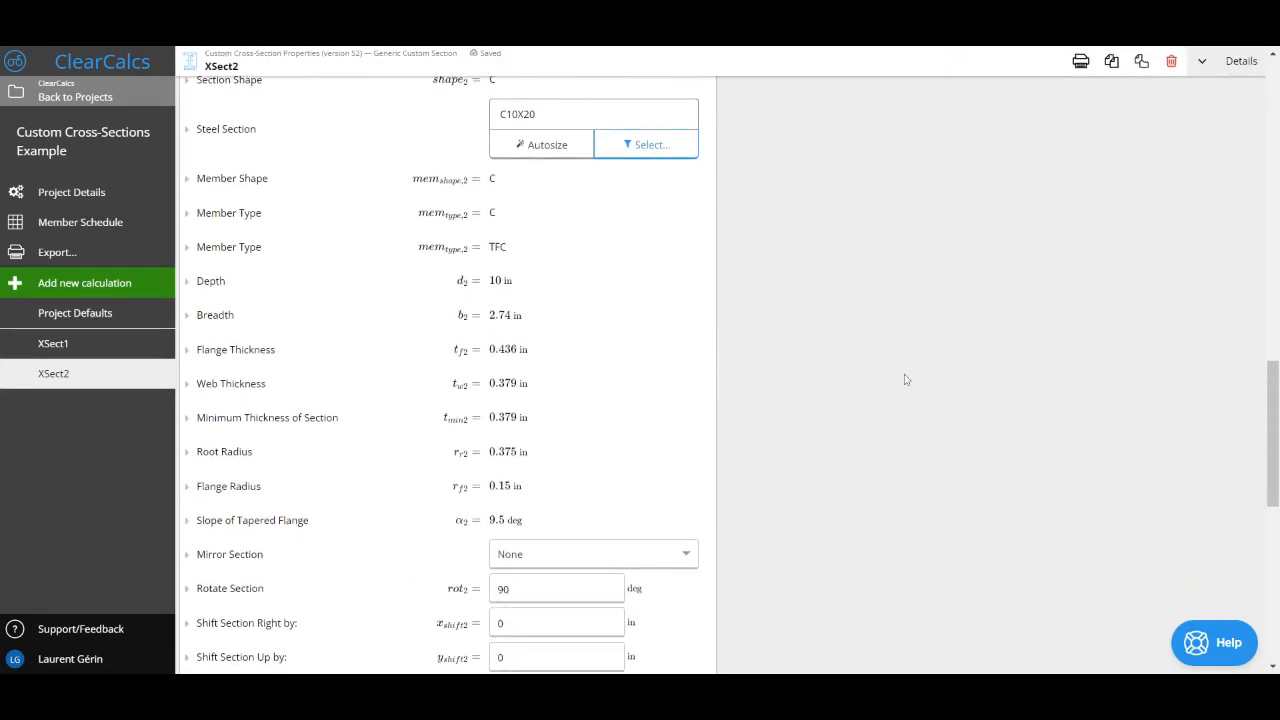
scroll(423, 397, "up", 9)
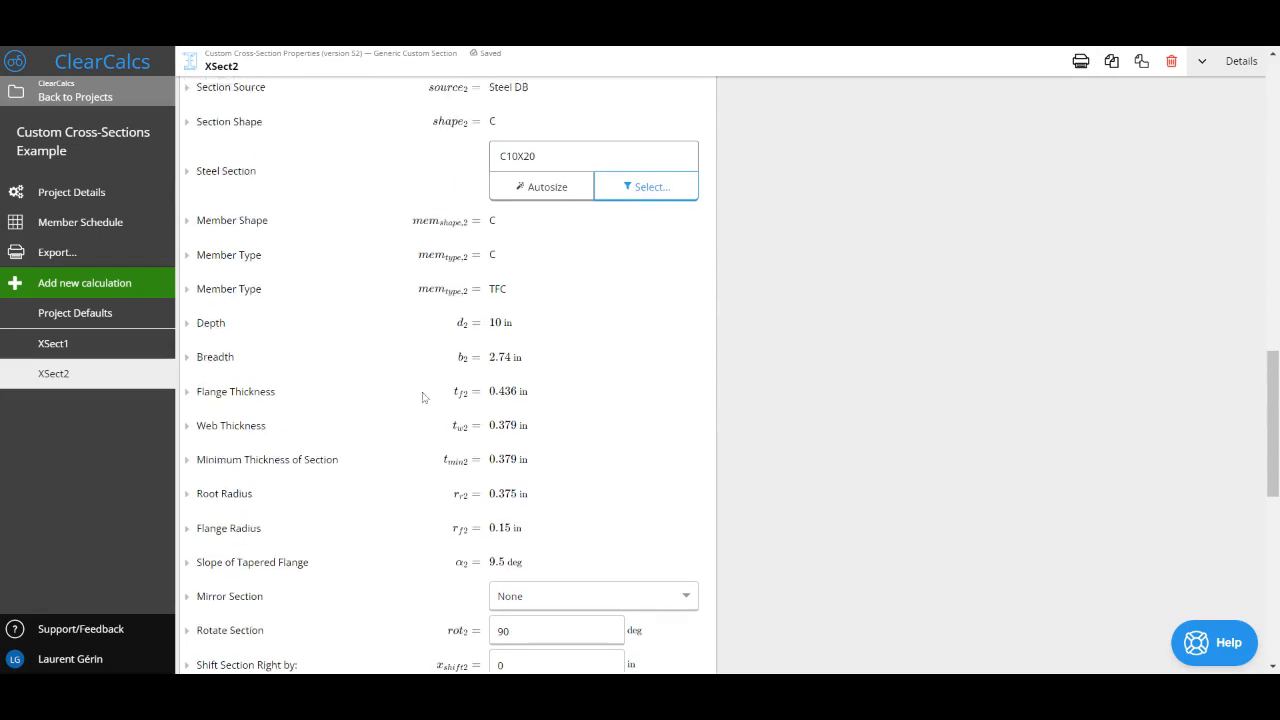
scroll(423, 397, "up", 4)
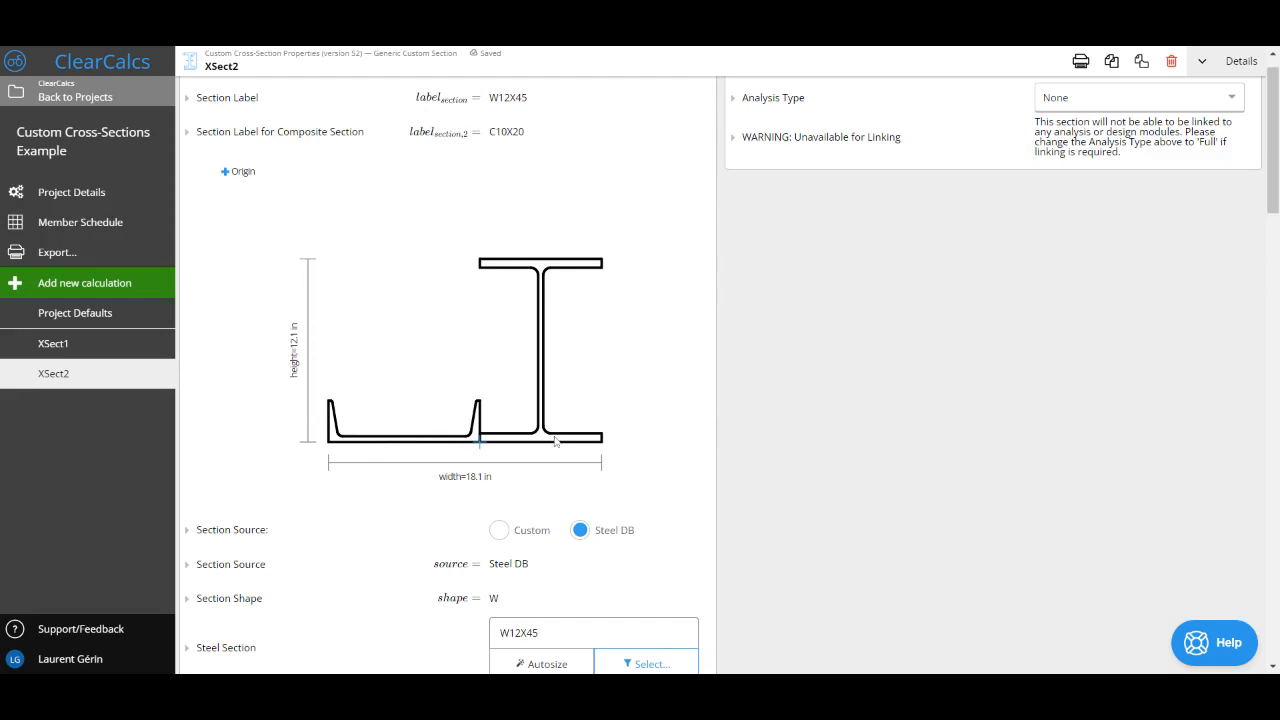
Step: Look up the formula reference of the composite C10X20 channel's web thickness
scroll(550, 437, "down", 15)
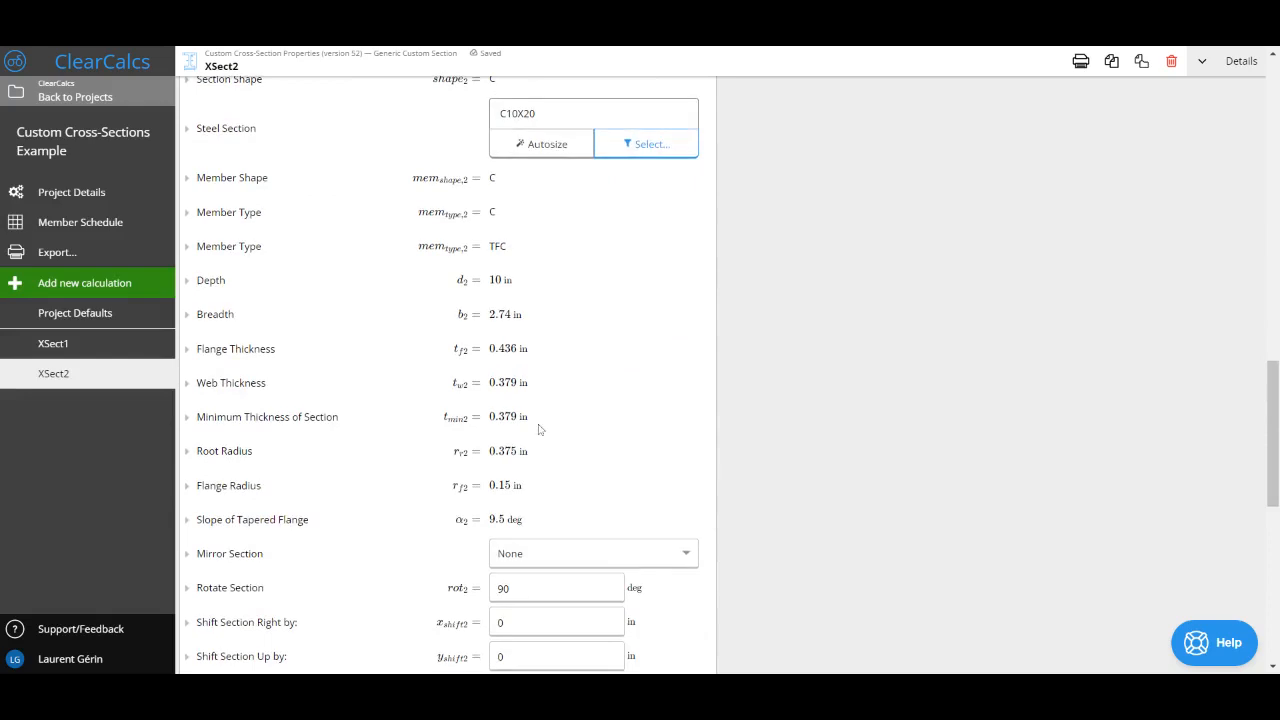
left_click_drag(195, 384, 495, 383)
left_click(258, 388)
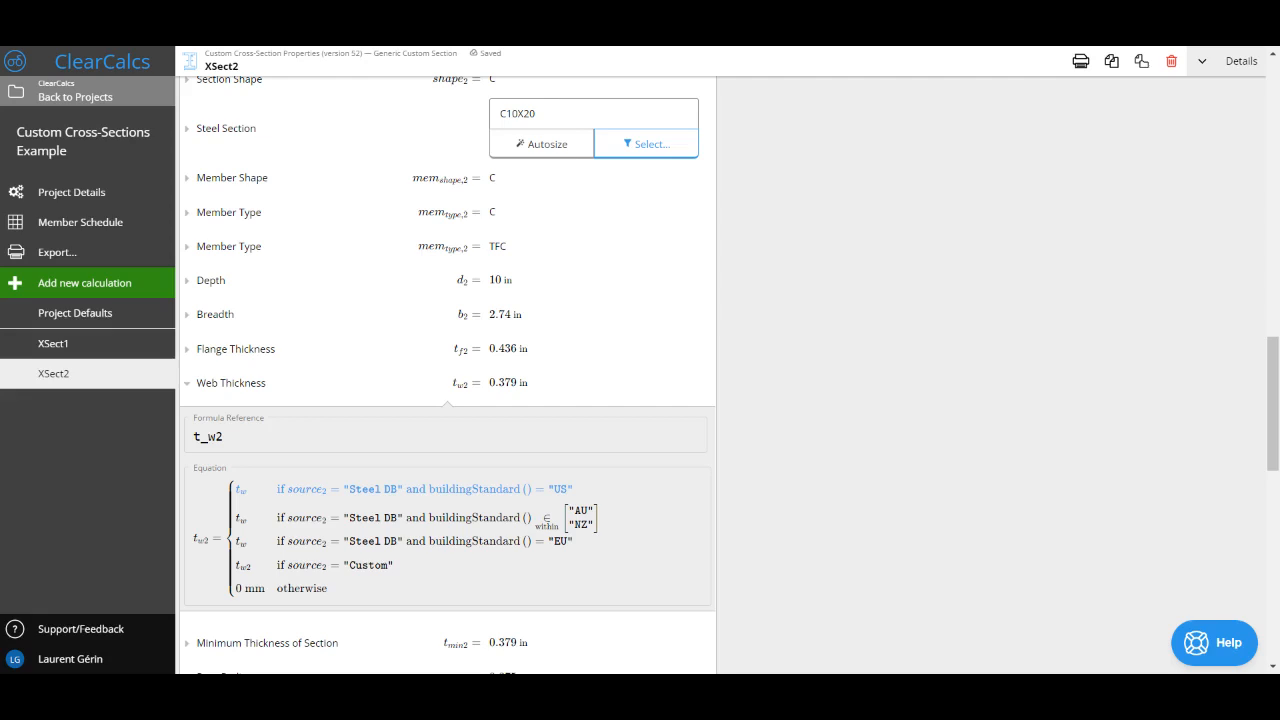
double_click(208, 437)
left_click(216, 390)
Step: Set the composite channel's upward shift to -t_w2 and check its position against the W12X45 in the drawing
scroll(287, 395, "down", 2)
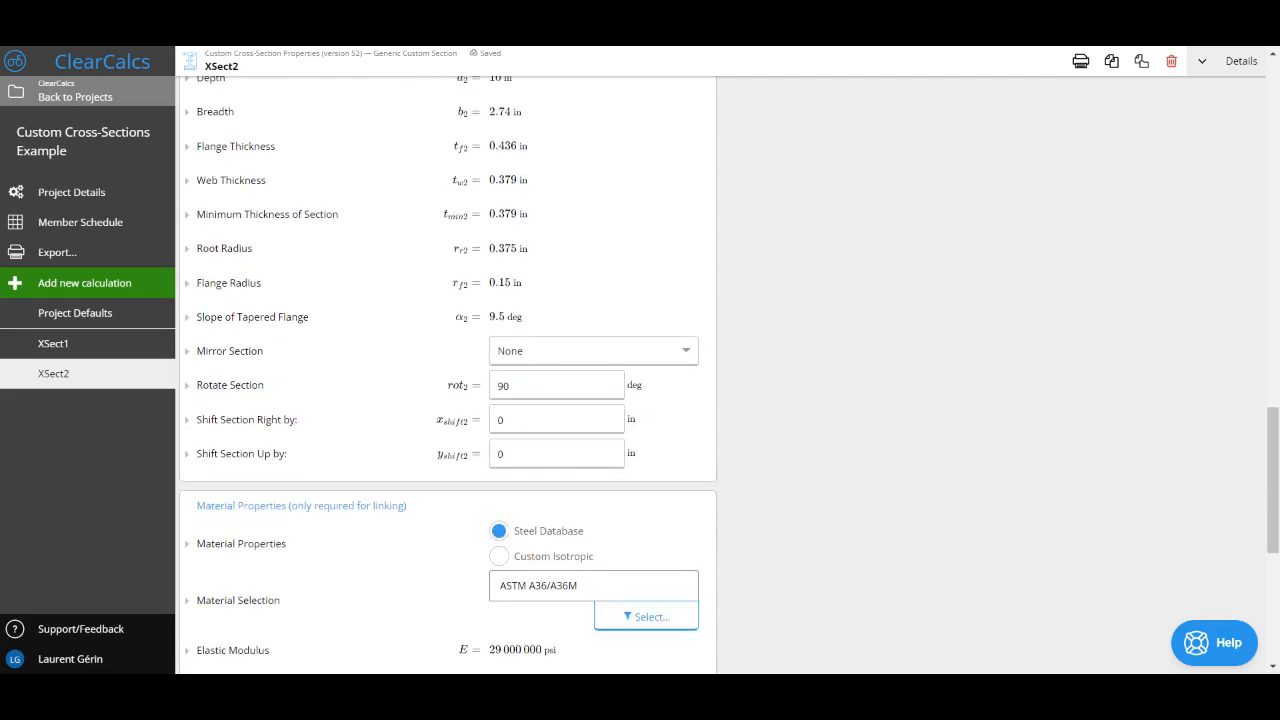
left_click(556, 454)
key("BackSpace")
type("-")
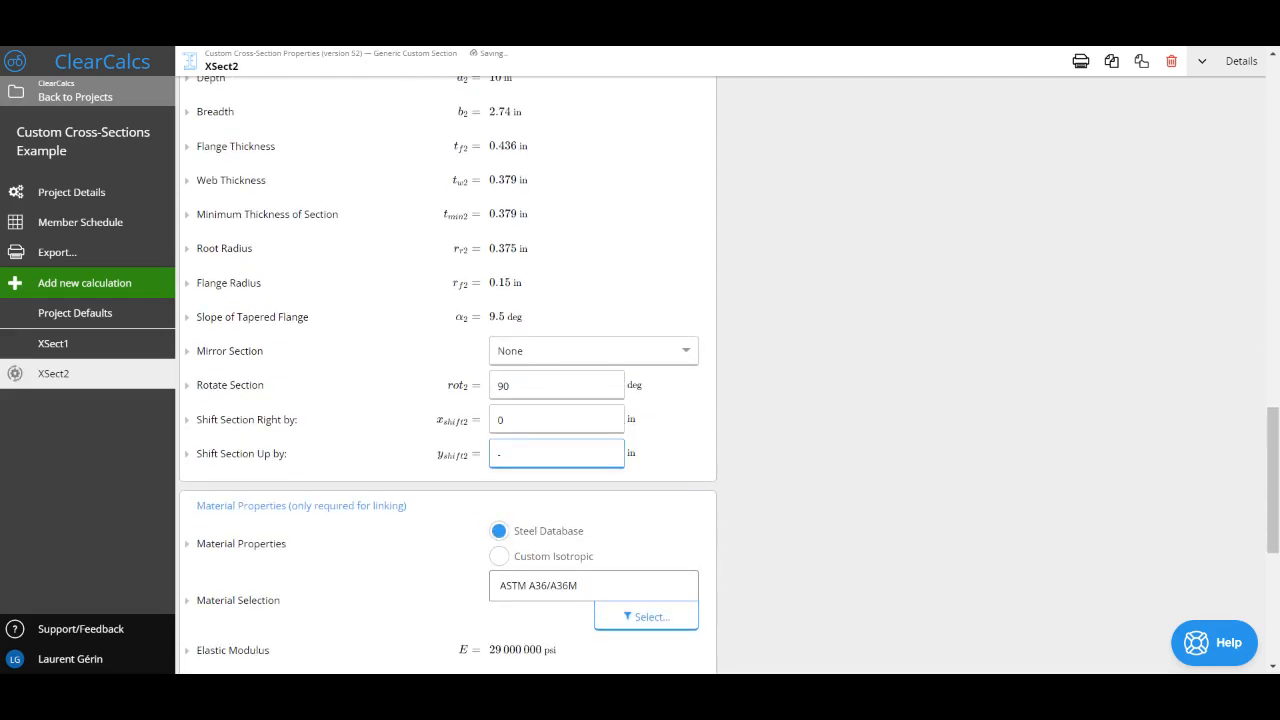
type("t_w2")
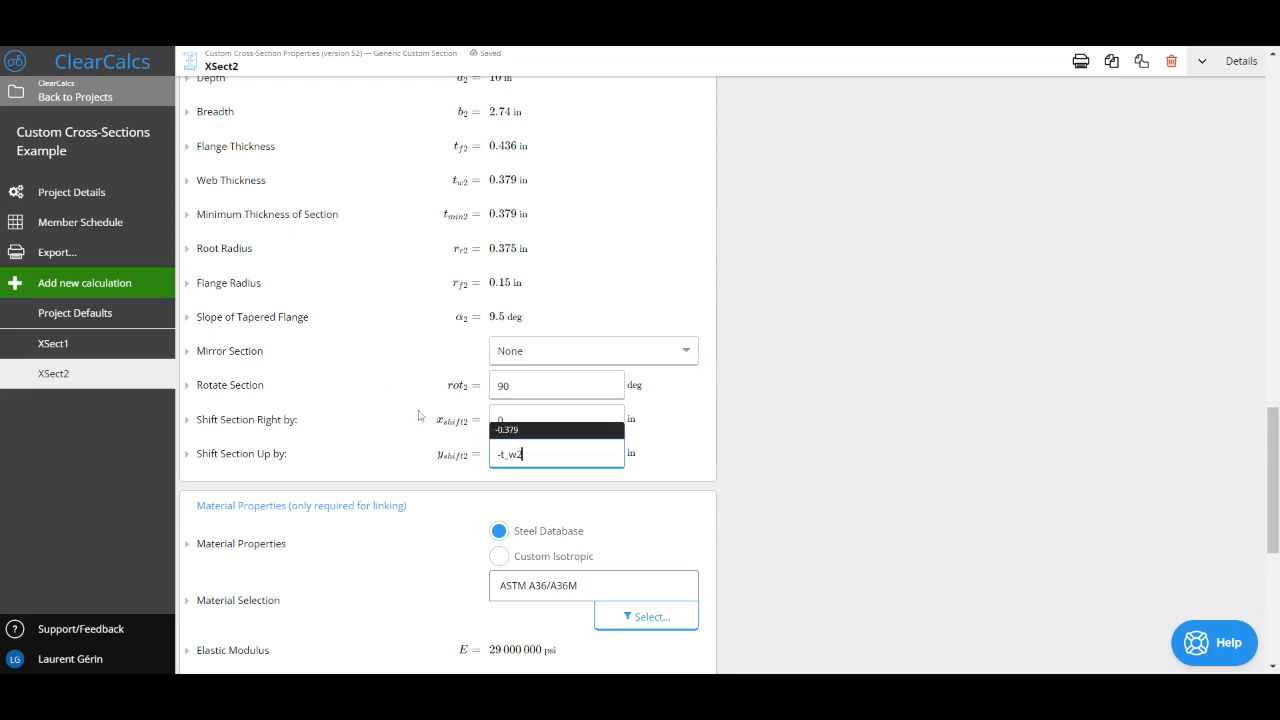
left_click(716, 469)
scroll(716, 469, "up", 10)
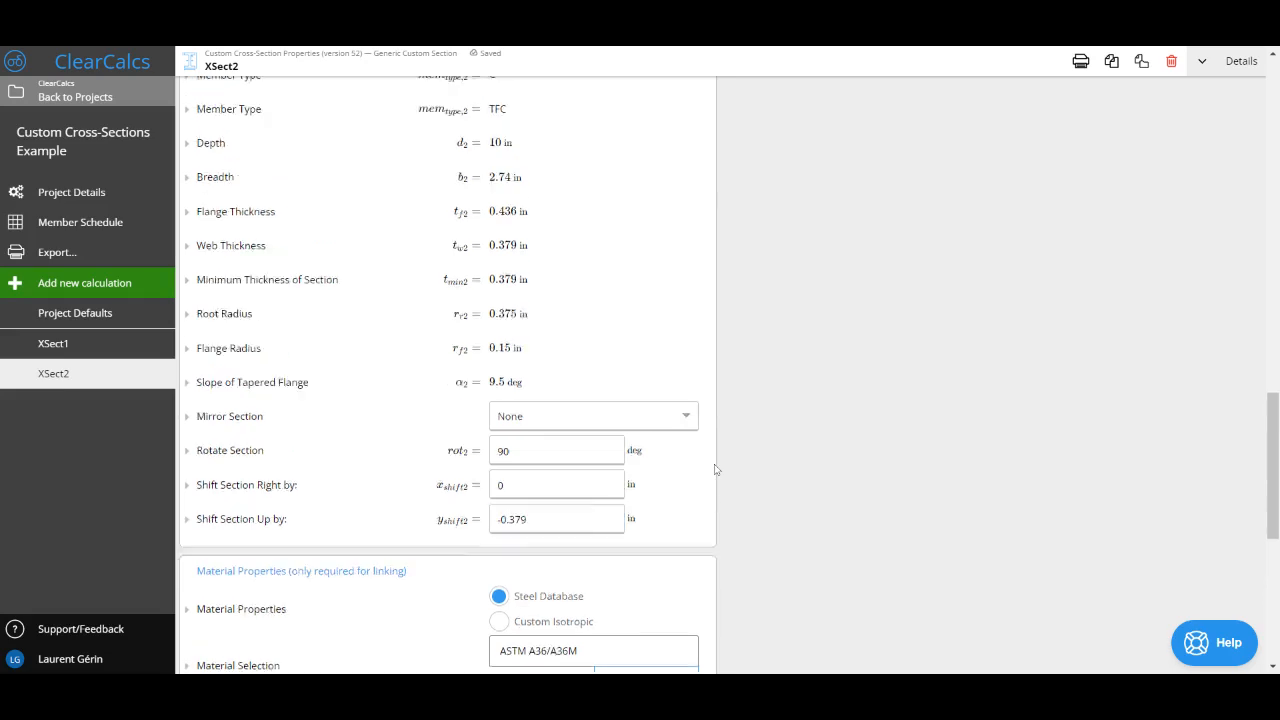
scroll(563, 293, "up", 4)
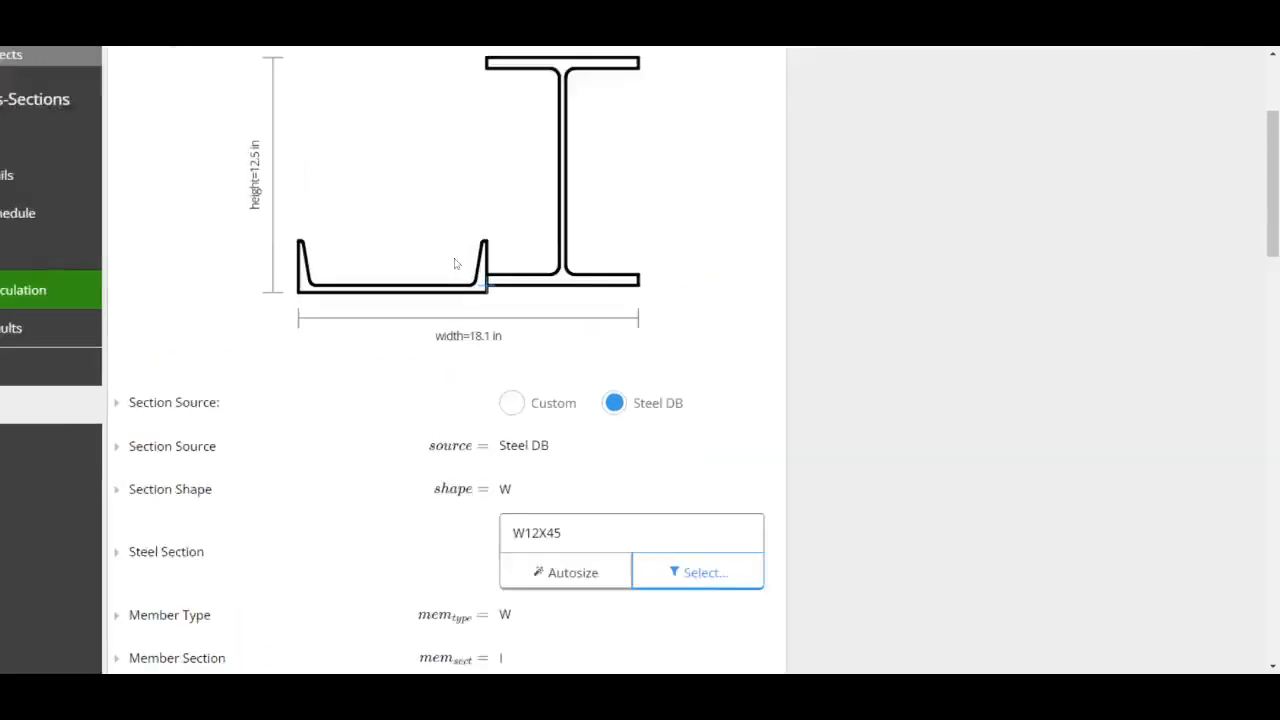
scroll(456, 264, "up", 4)
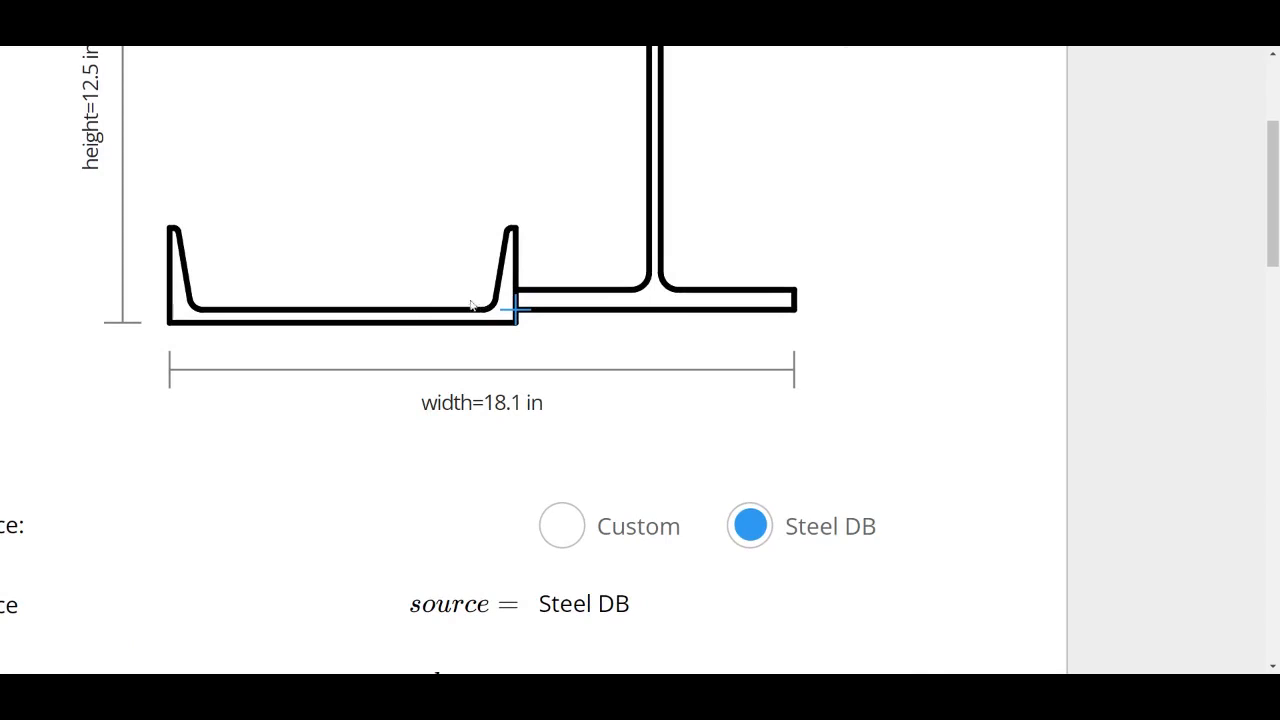
scroll(591, 310, "down", 4)
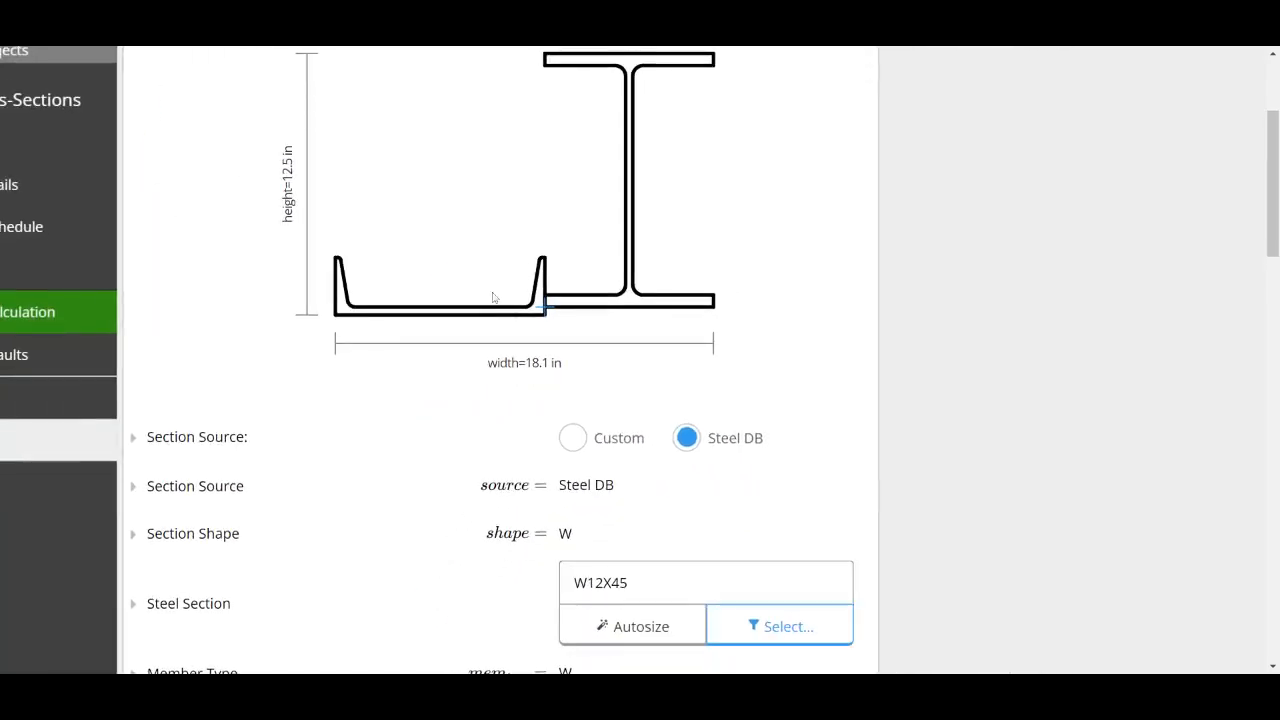
scroll(720, 296, "down", 3)
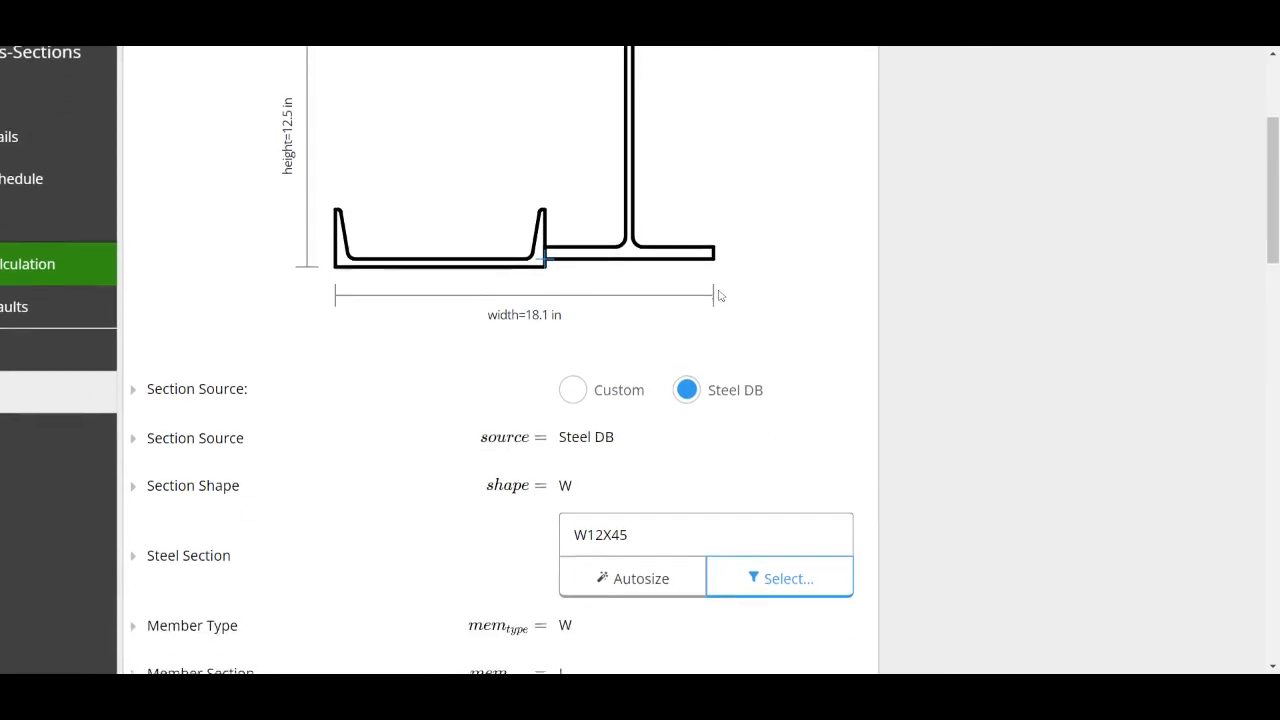
Step: Review the horizontal offset between the two sections and begin the composite channel's rightward shift formula with "(b"
scroll(720, 296, "down", 1)
scroll(772, 380, "down", 8)
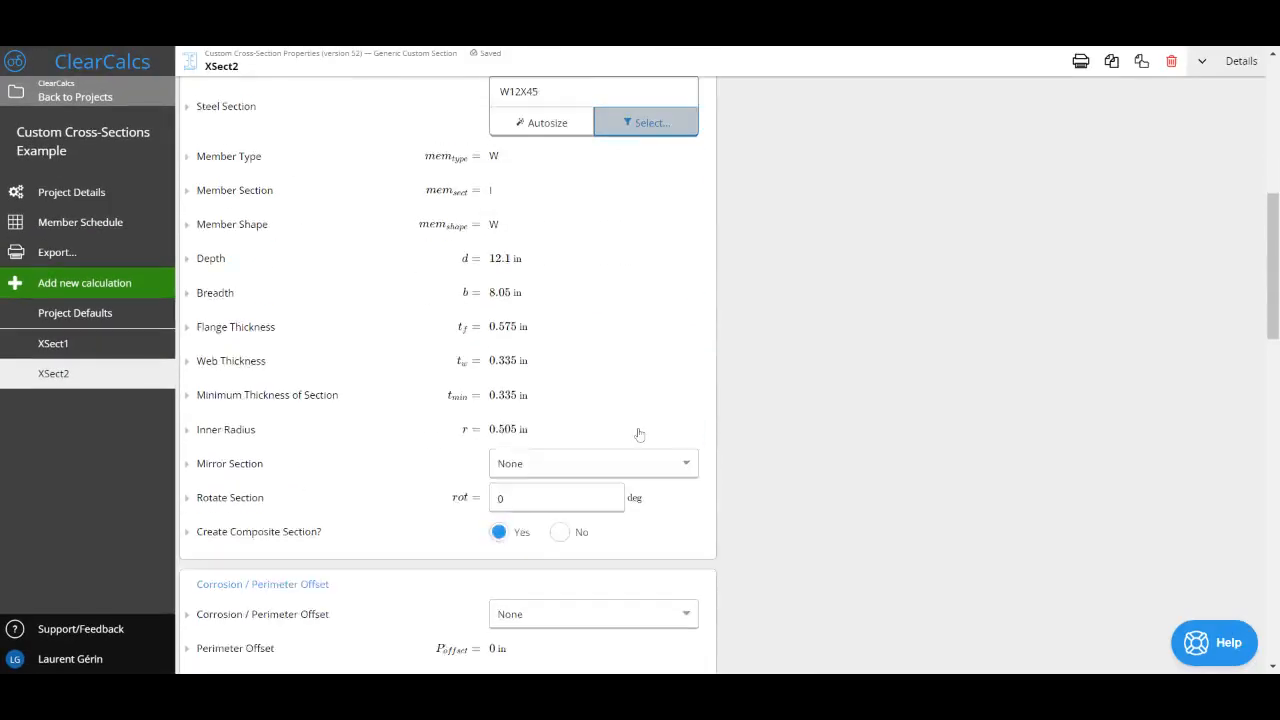
scroll(638, 430, "down", 5)
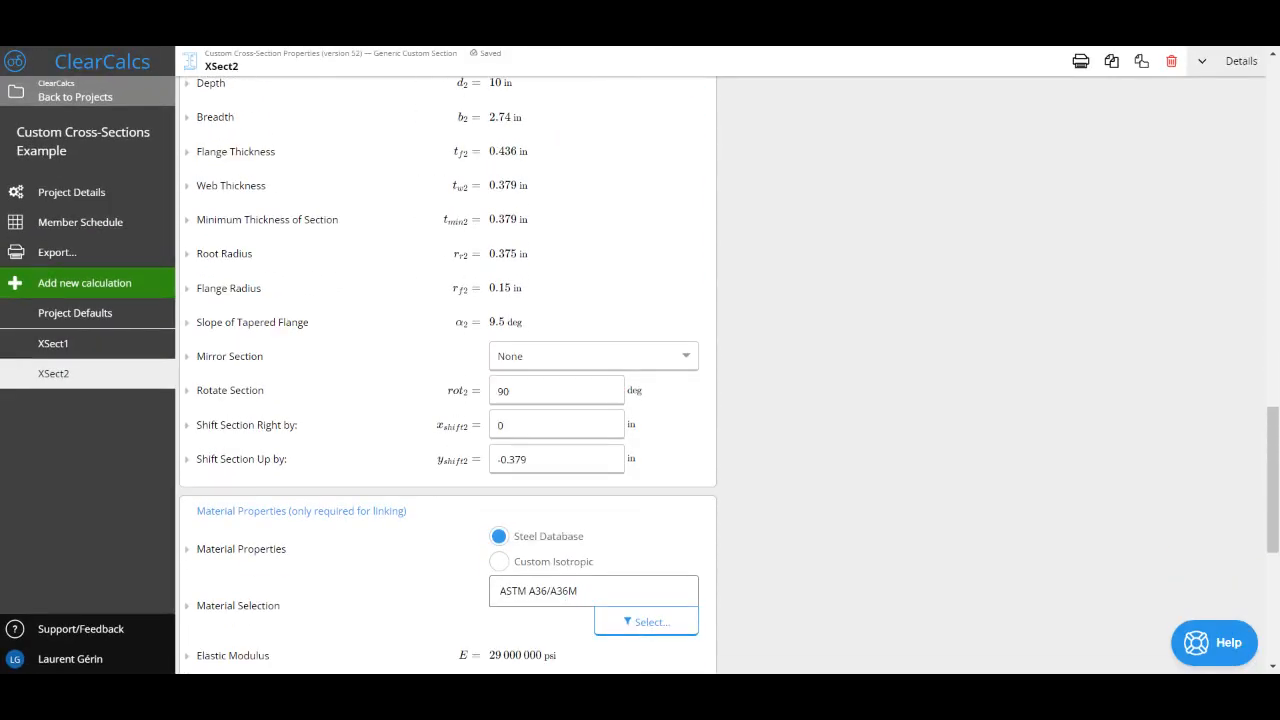
left_click(556, 425)
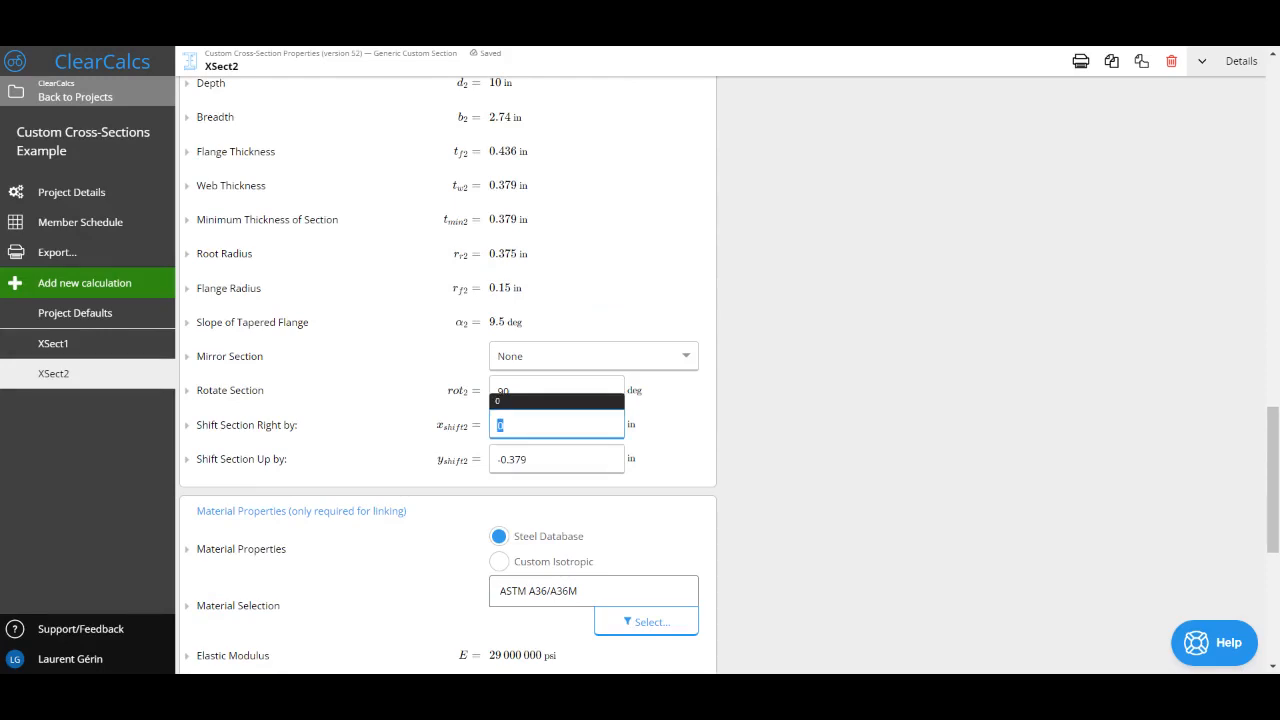
scroll(556, 425, "up", 1)
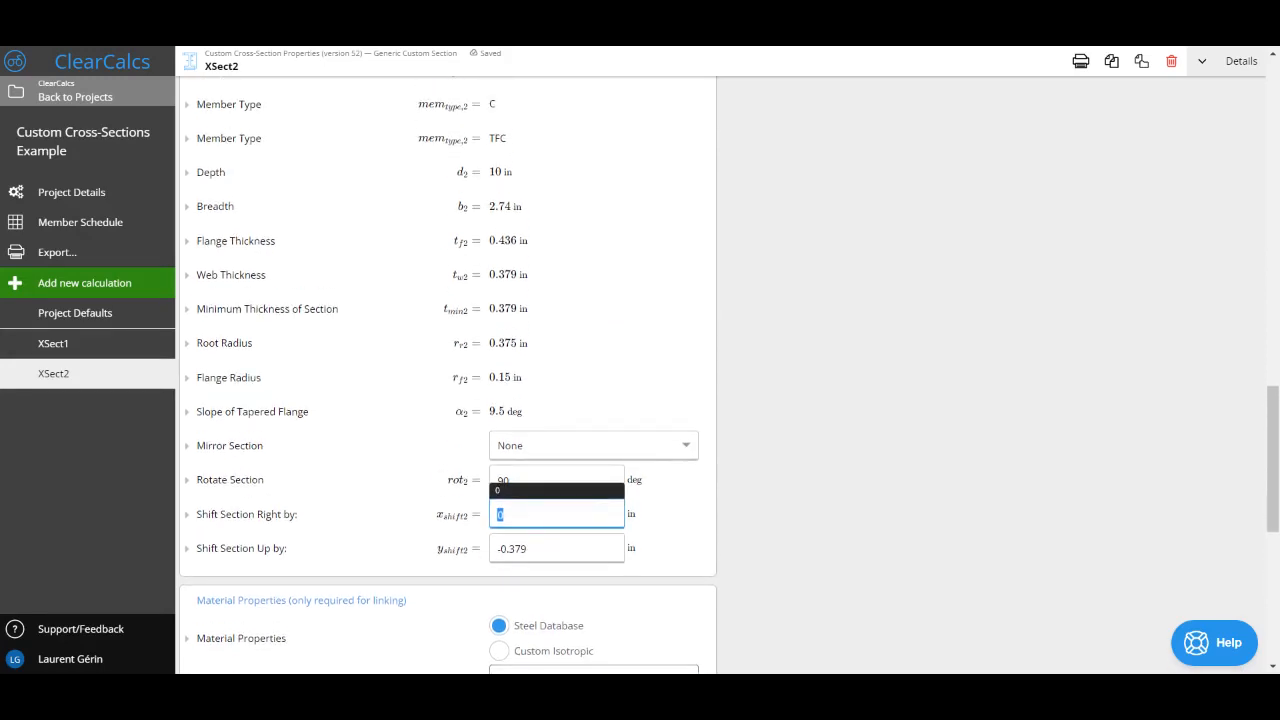
scroll(531, 233, "up", 15)
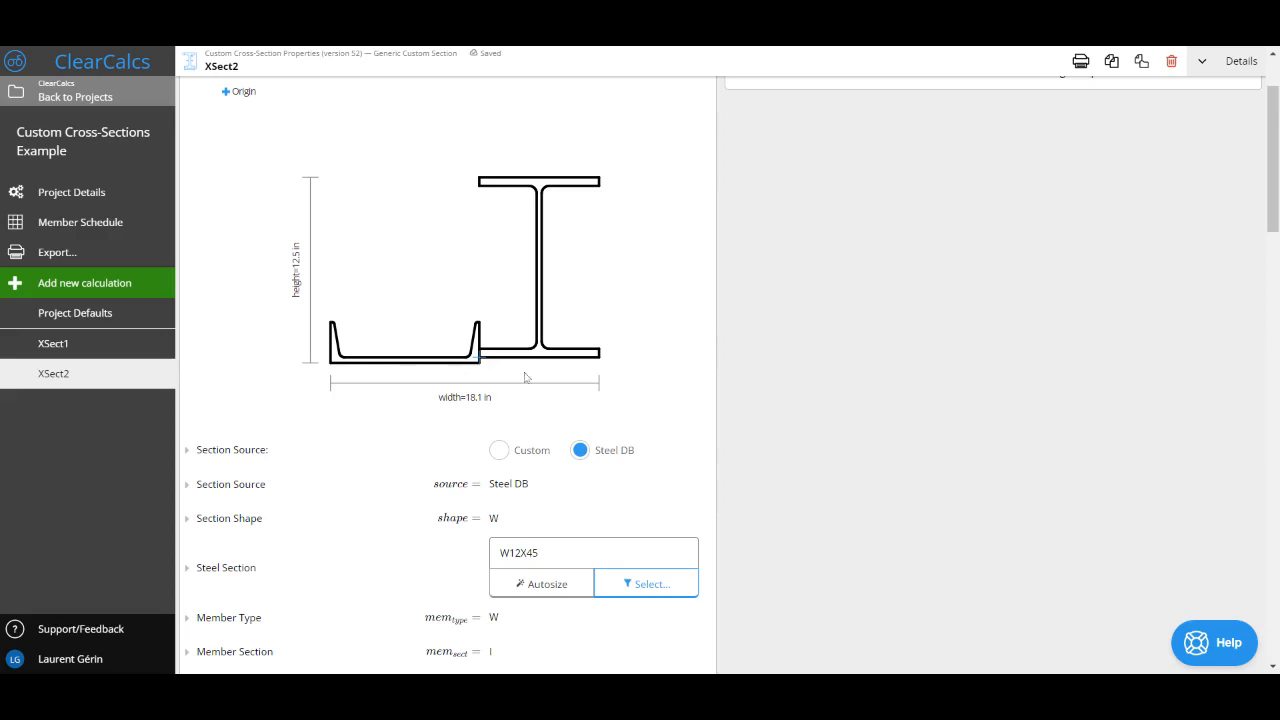
scroll(587, 352, "down", 20)
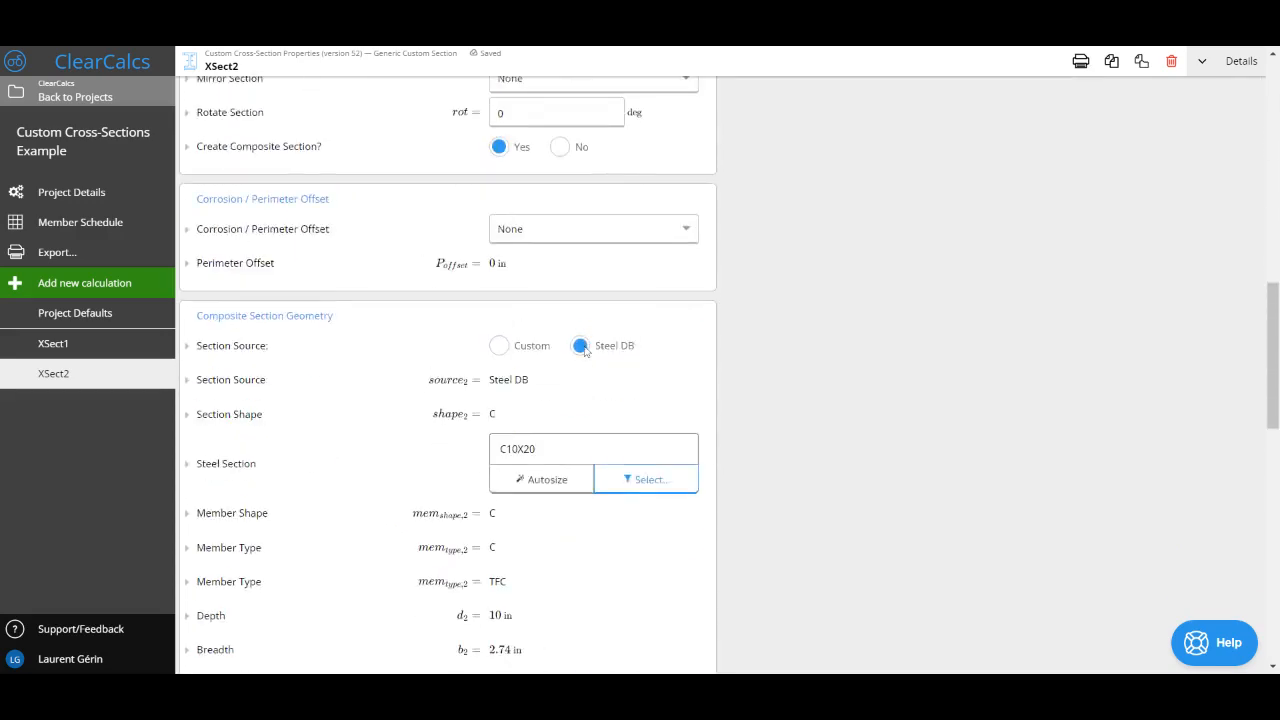
scroll(586, 352, "up", 3)
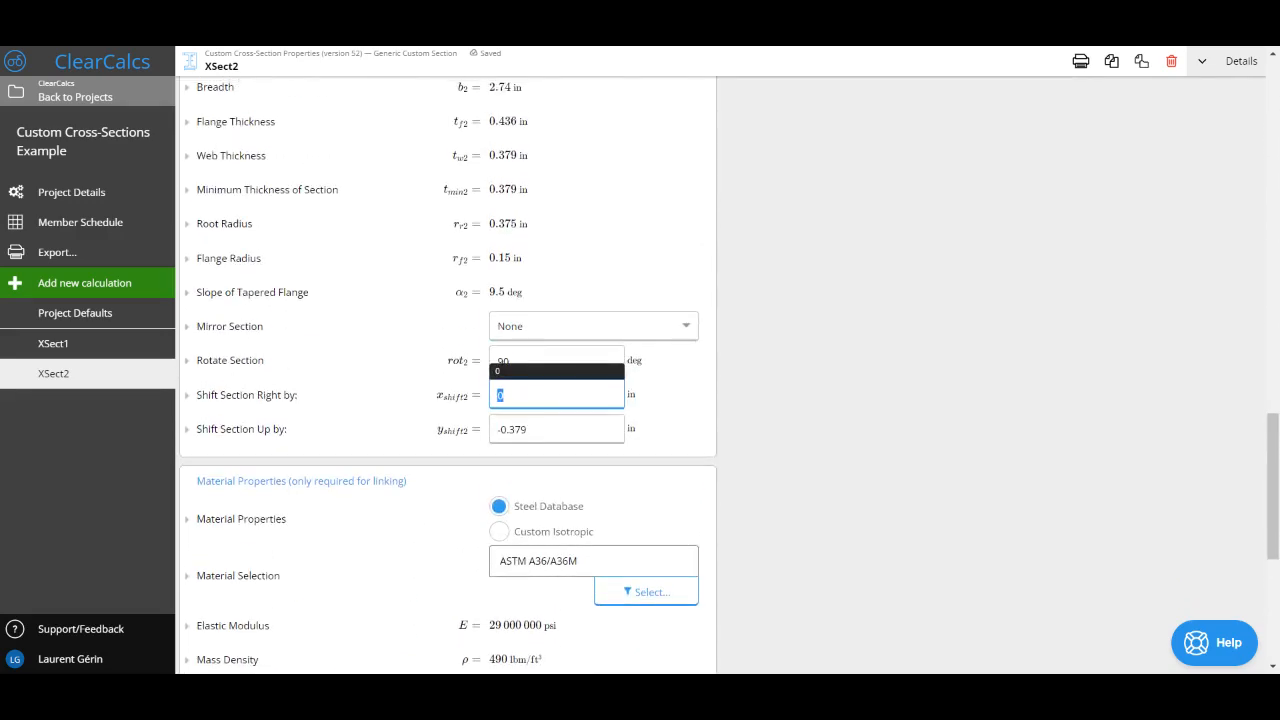
type("(")
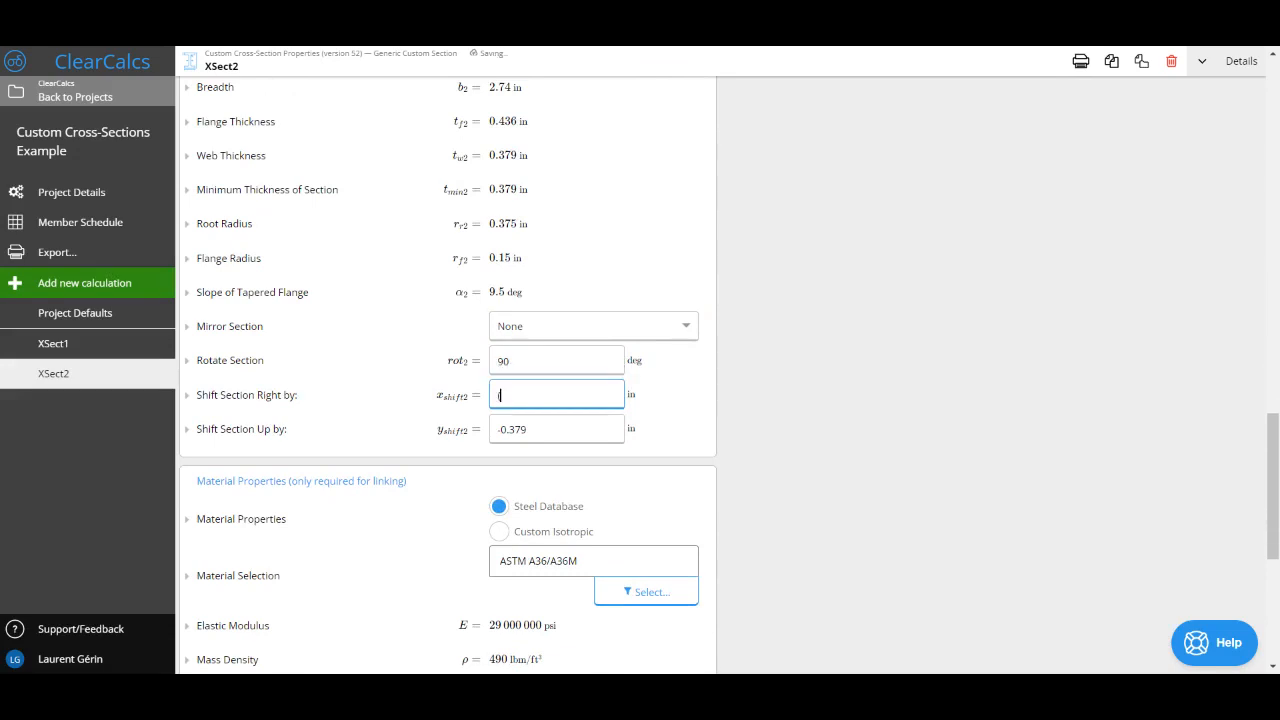
type("b")
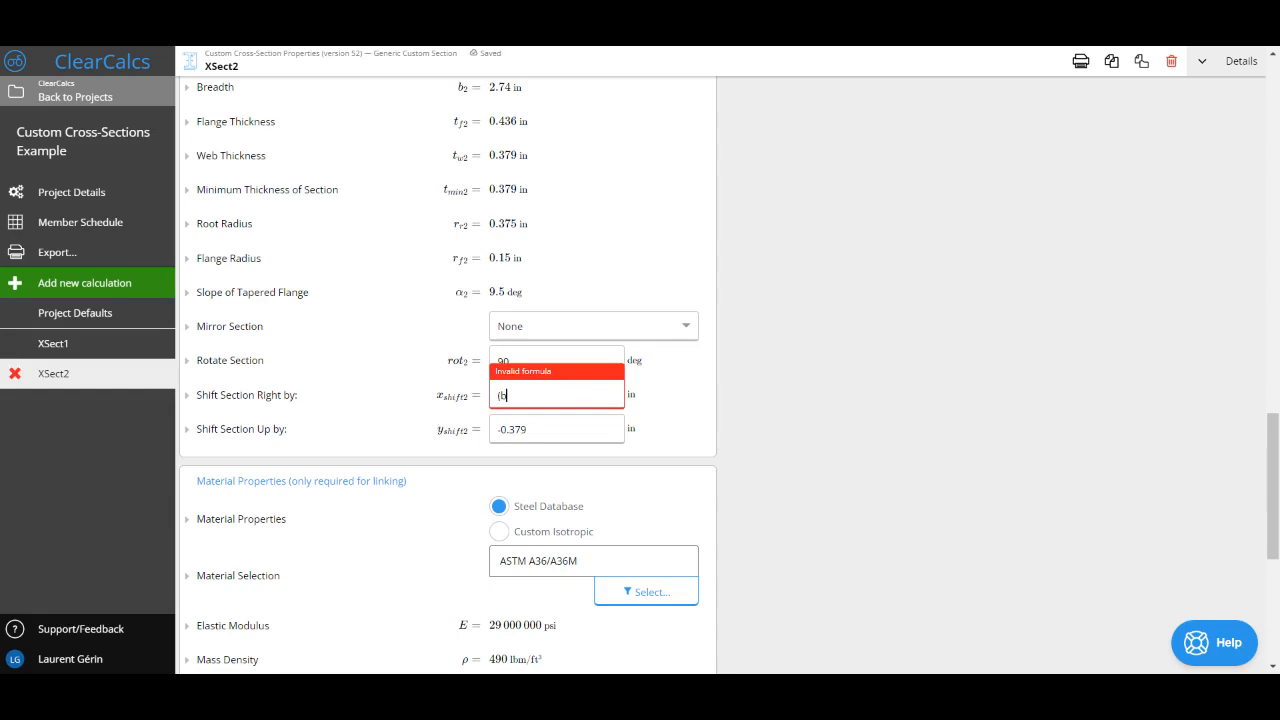
Step: Check the formula reference of the W12X45's breadth
scroll(199, 287, "up", 10)
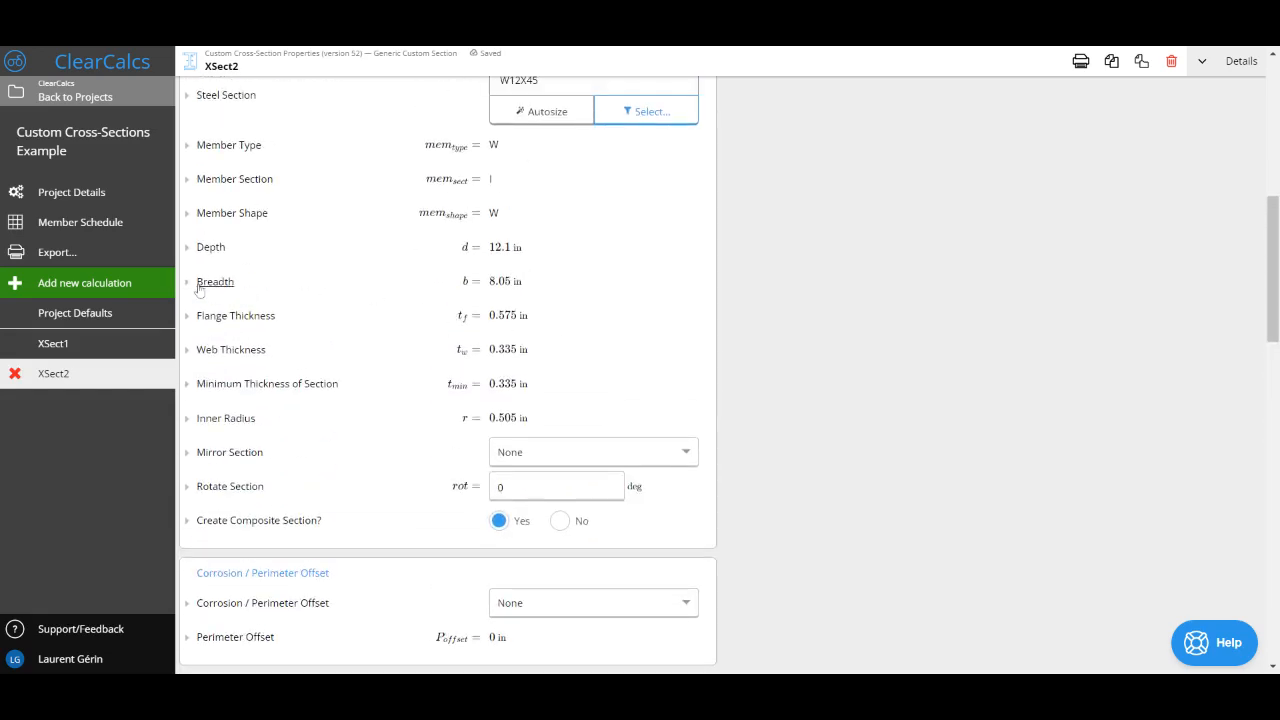
left_click(199, 286)
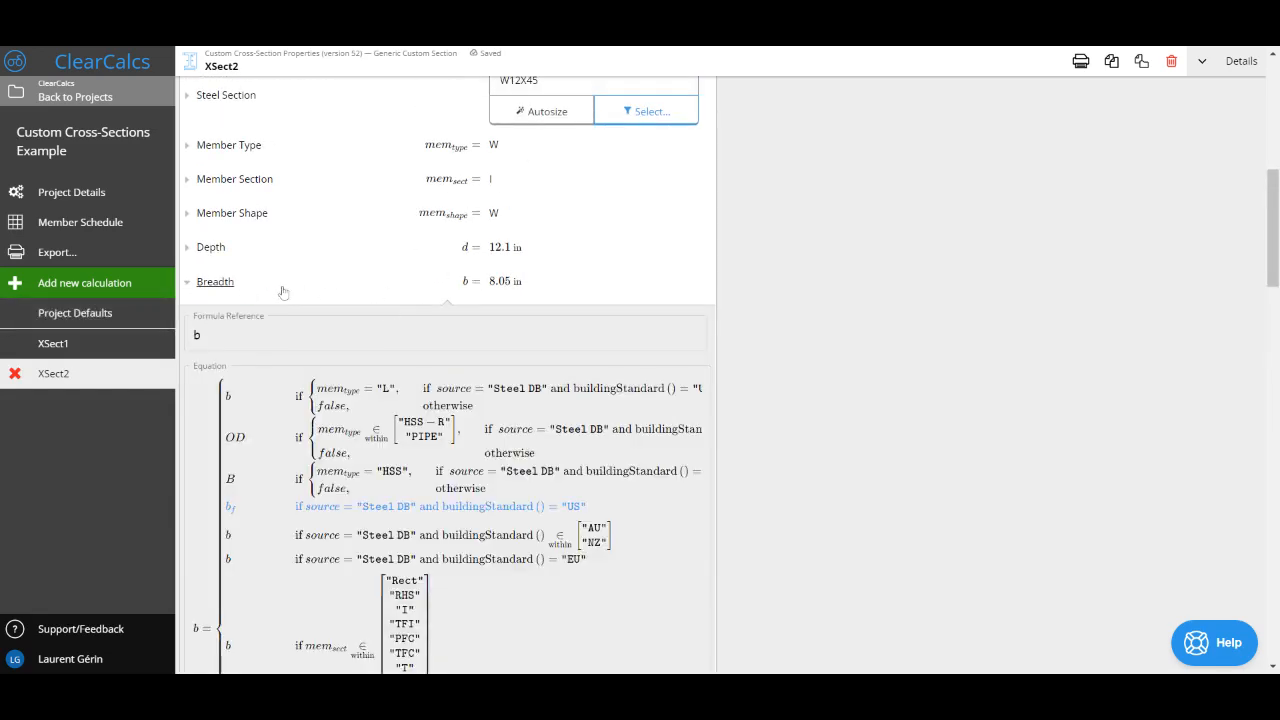
left_click(232, 286)
Step: Extend the composite channel's rightward shift formula with "+ d_2", using the formula reference of the channel's depth
scroll(455, 478, "down", 8)
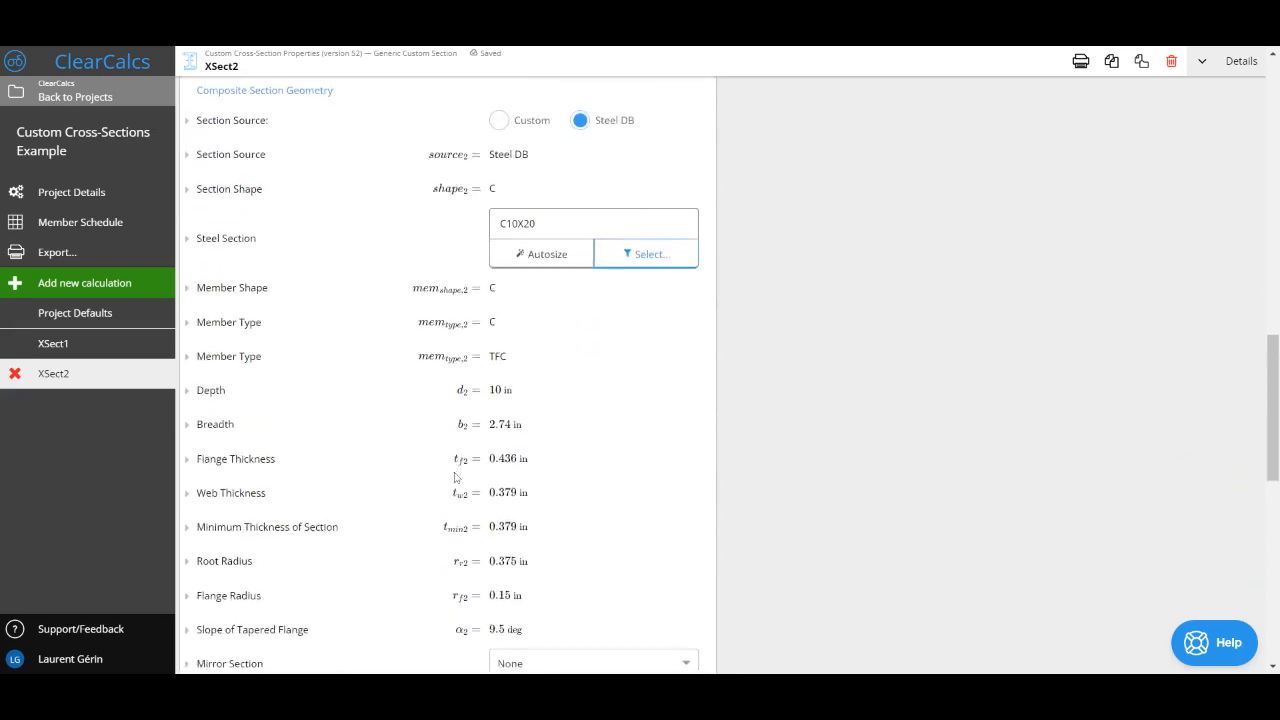
scroll(455, 478, "down", 4)
left_click(540, 506)
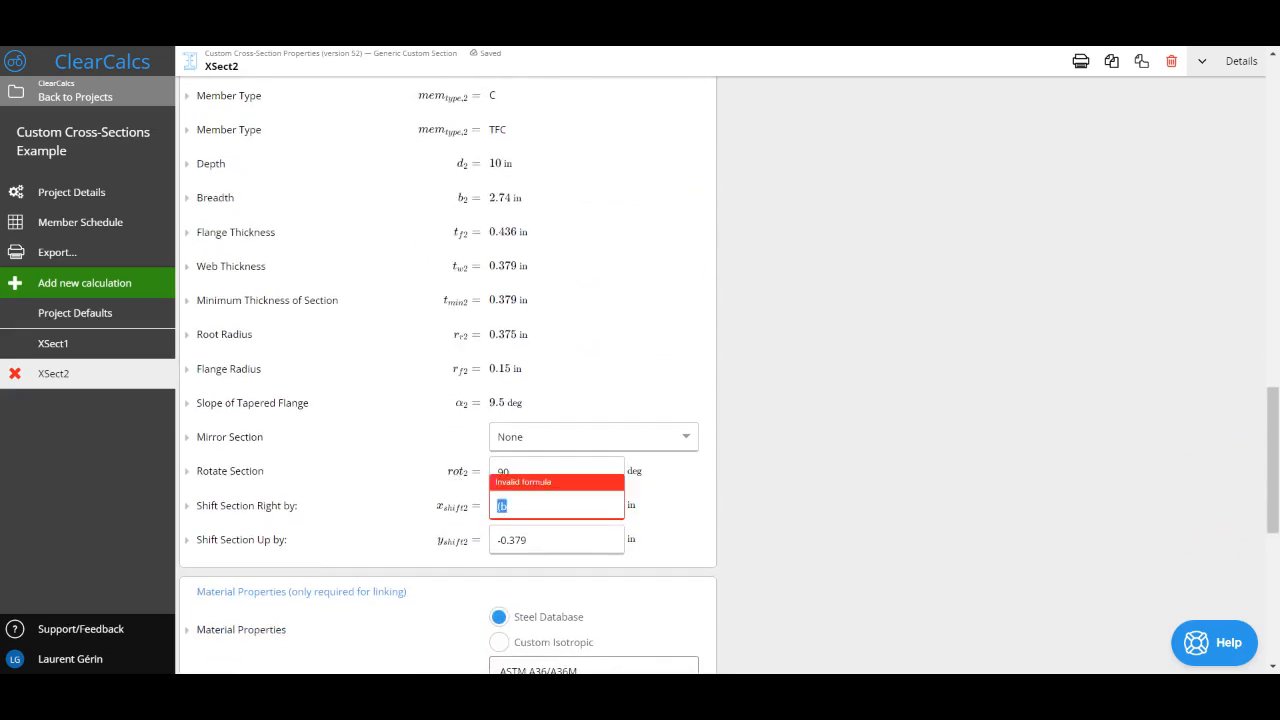
left_click(540, 506)
type("-")
type(" d_2")
type(")")
left_click(234, 166)
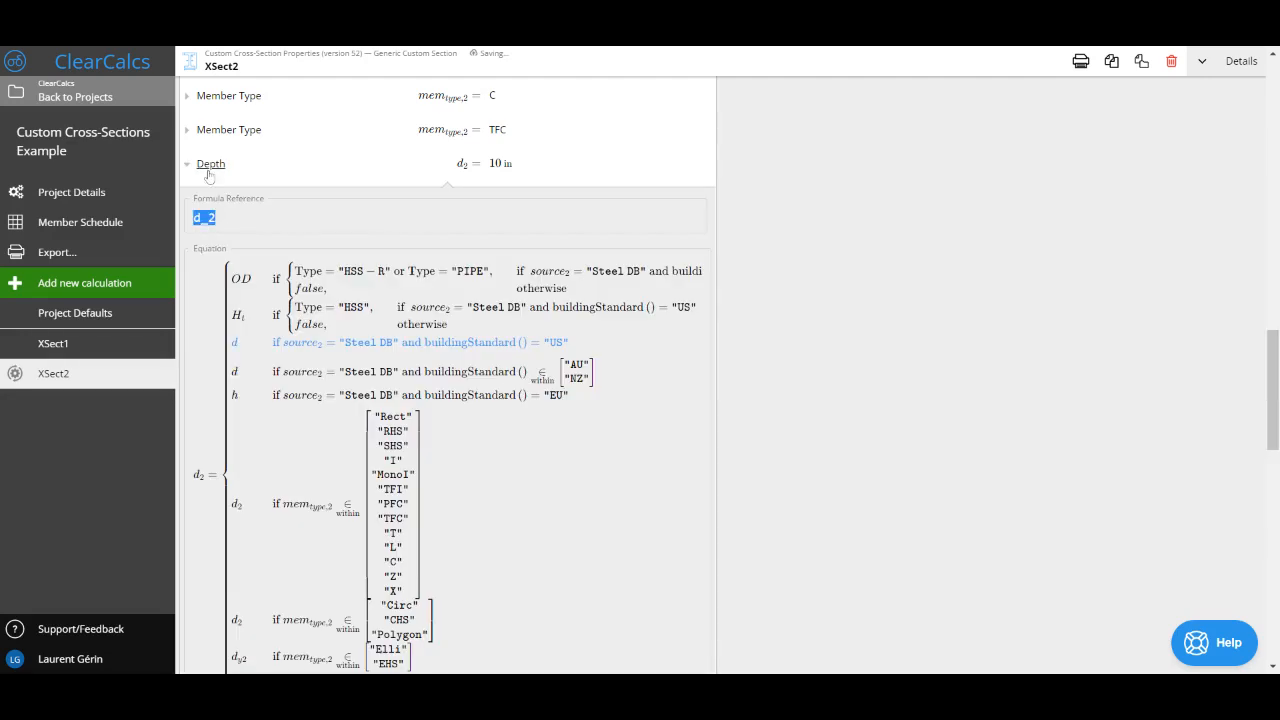
left_click(211, 168)
Step: Complete the composite channel's rightward shift formula as (b + d_2)/2 and check the channel's alignment in the drawing
left_click(566, 503)
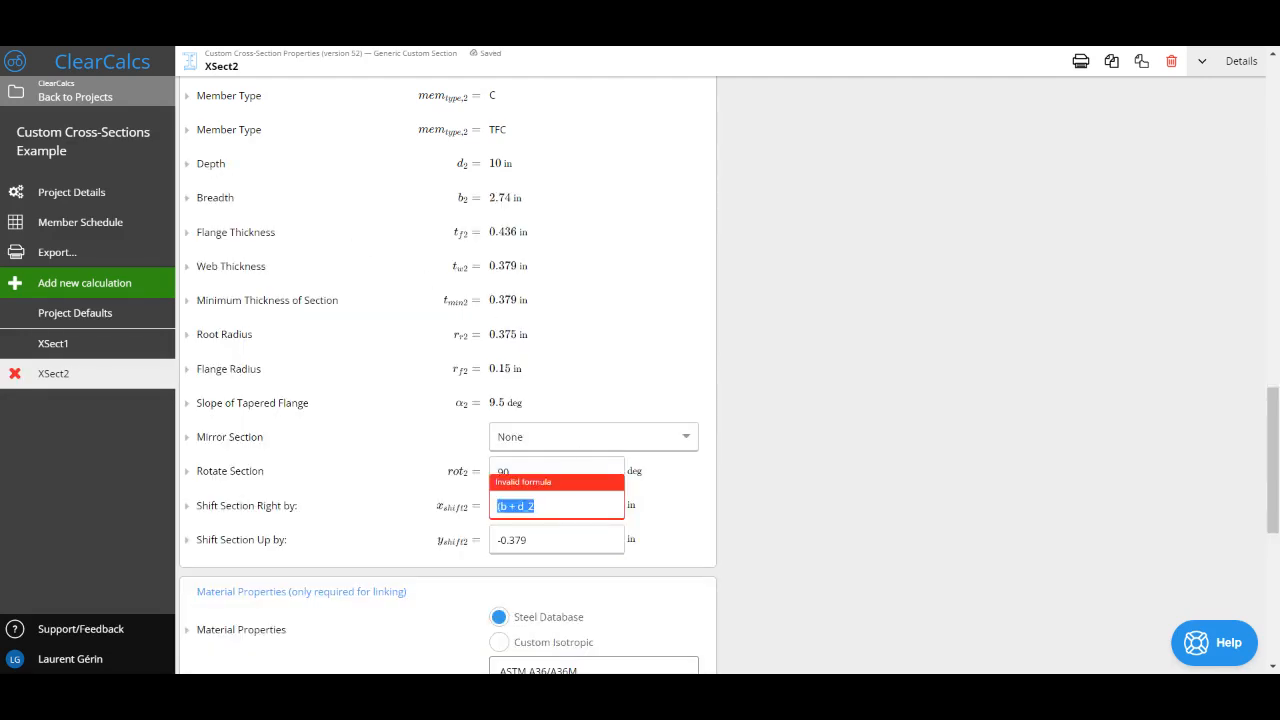
left_click(540, 506)
type(")/2")
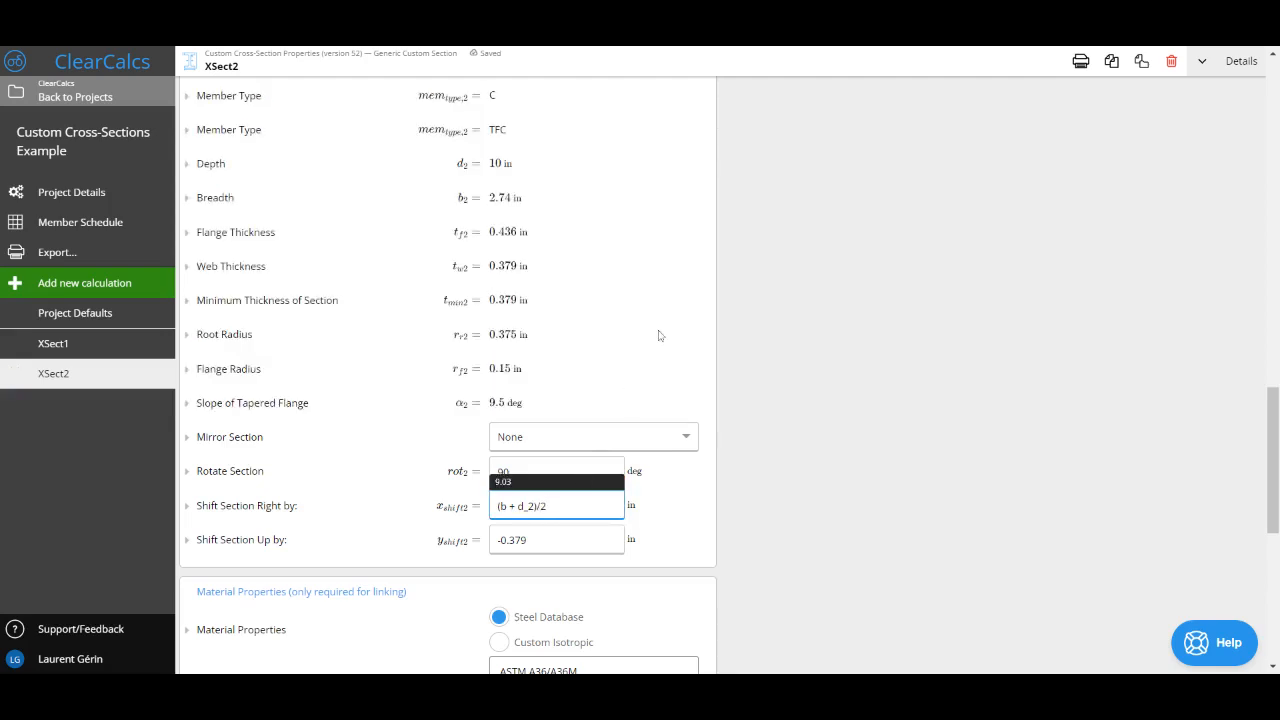
key("Return")
scroll(659, 335, "up", 10)
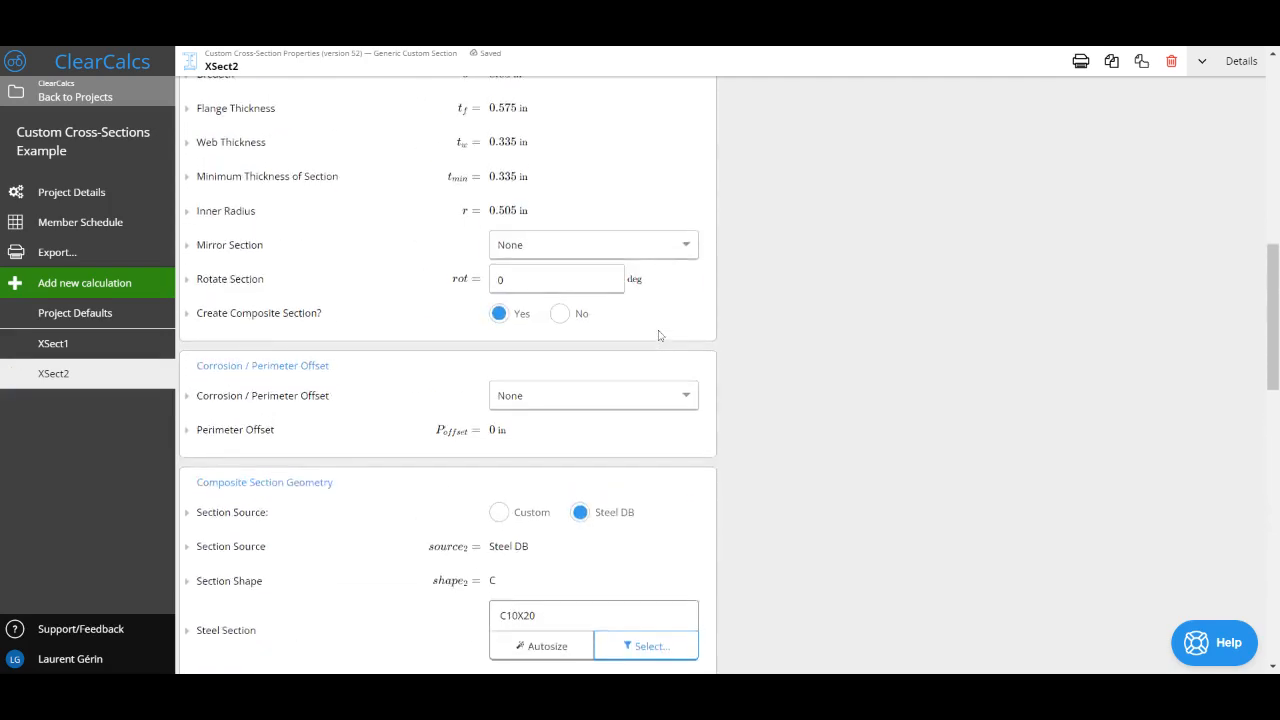
scroll(659, 335, "up", 2)
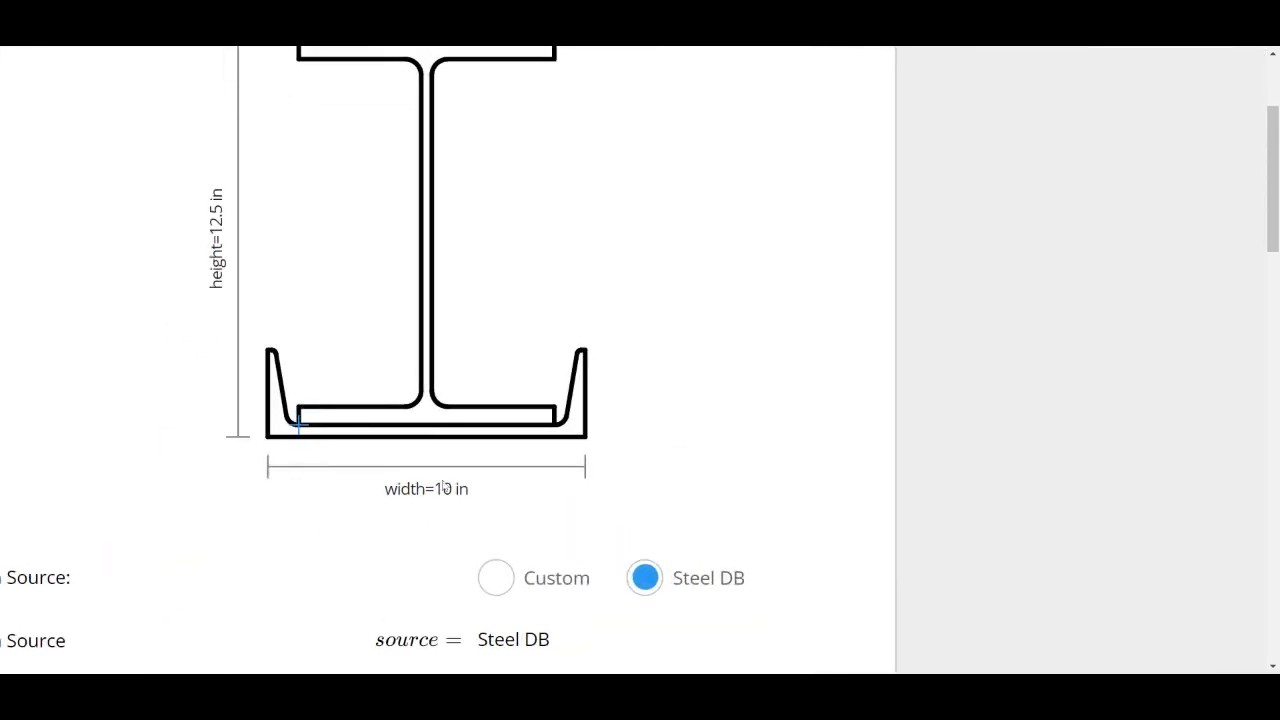
scroll(455, 372, "up", 1)
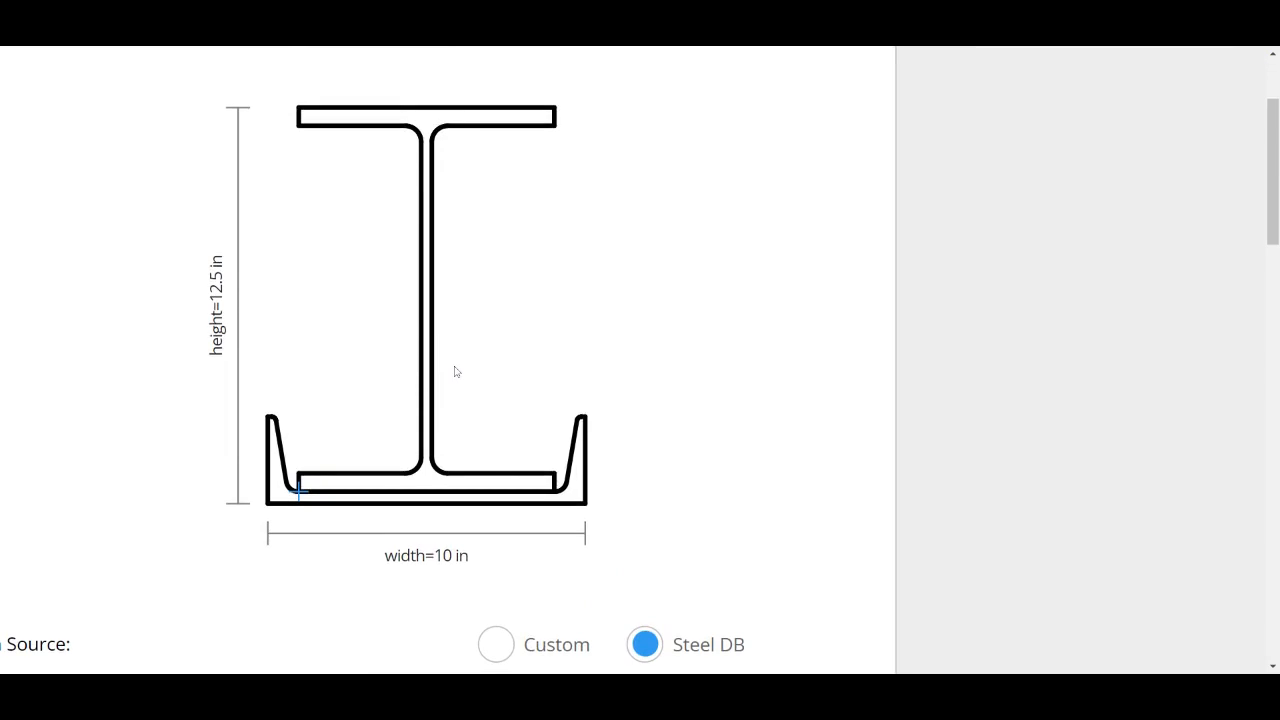
Step: Set the section's analysis type to Full (required for linking to design)
scroll(457, 370, "down", 5)
scroll(457, 370, "up", 1)
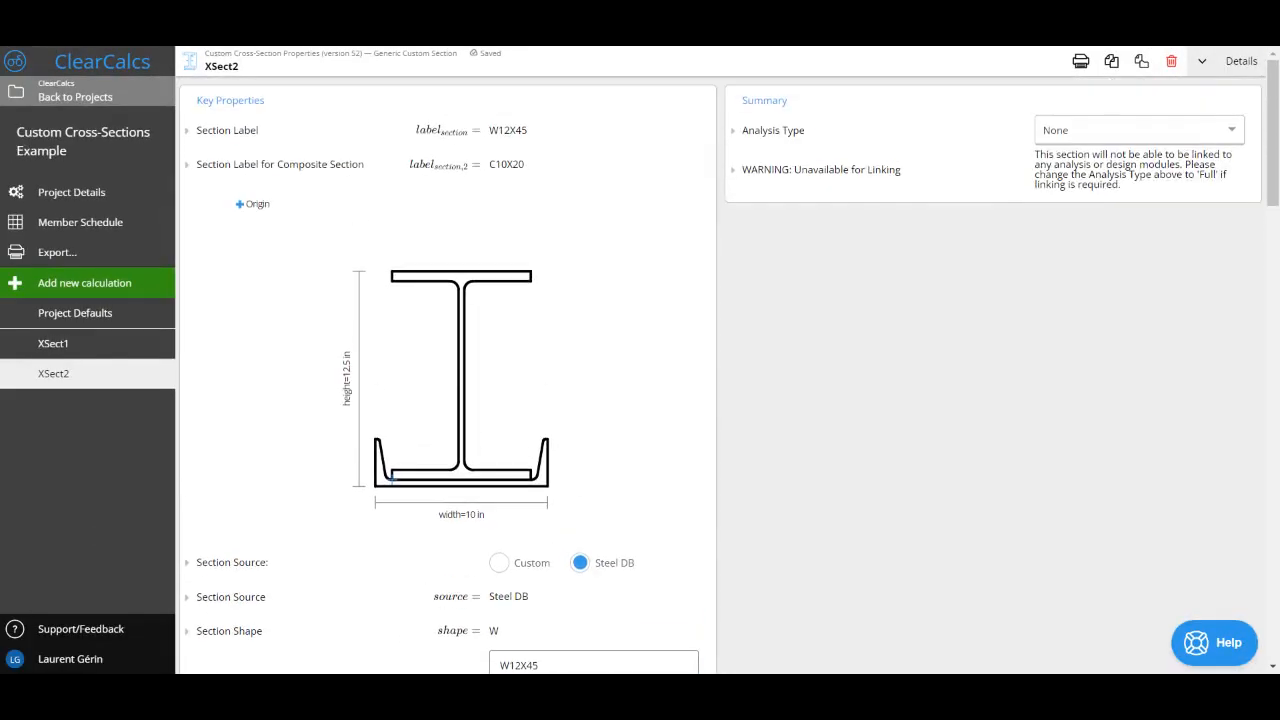
left_click(1075, 134)
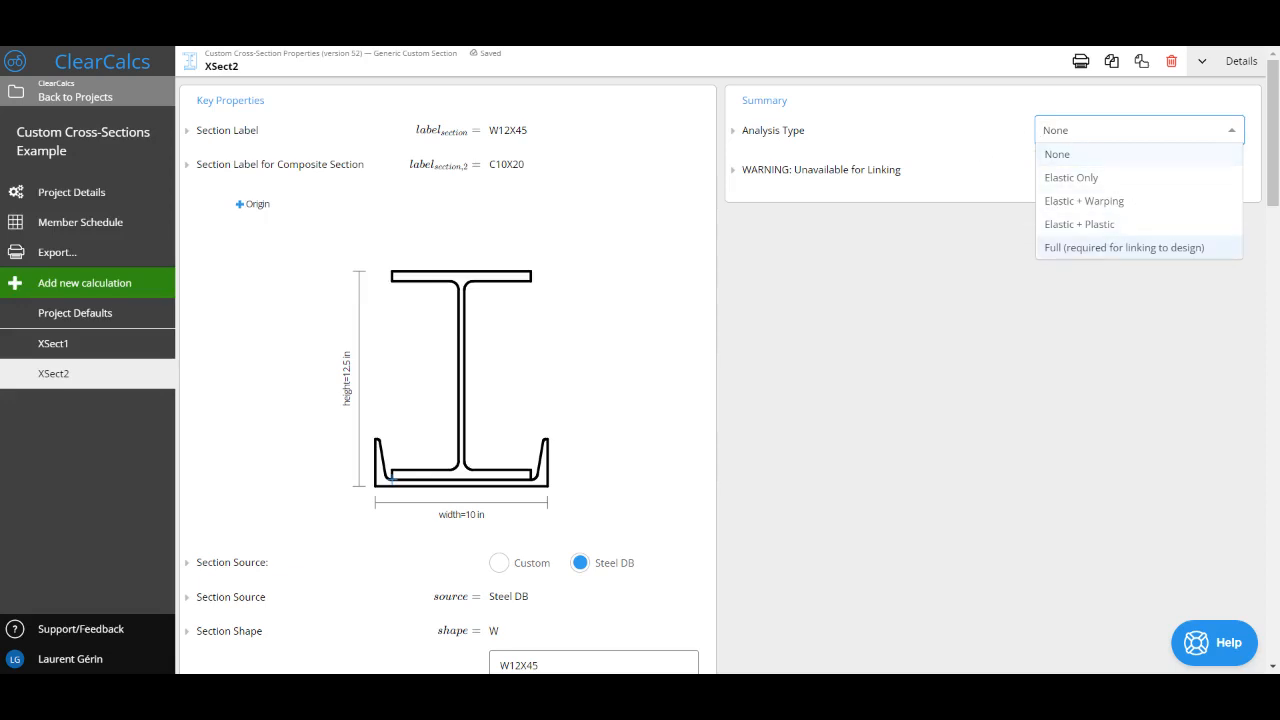
left_click(1104, 248)
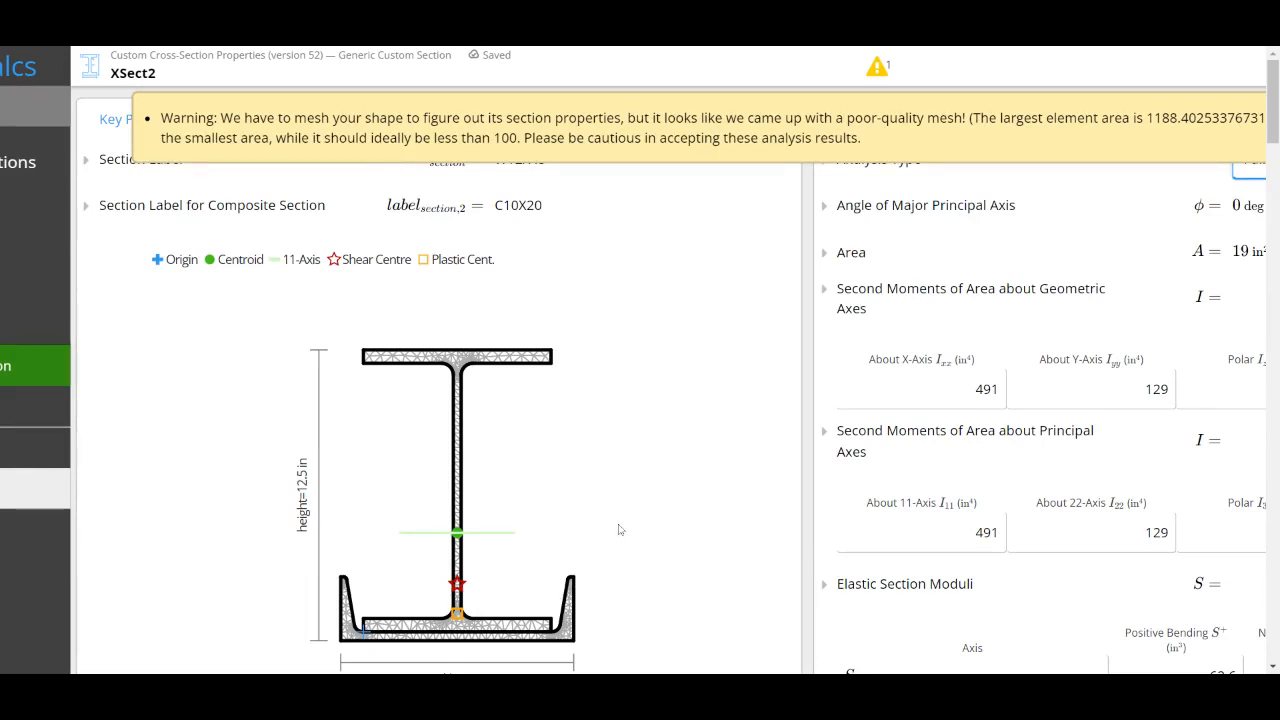
Step: Hide the mesh quality warning and review the composite section's area and second moments of area about the geometric axes
scroll(619, 530, "right", 1)
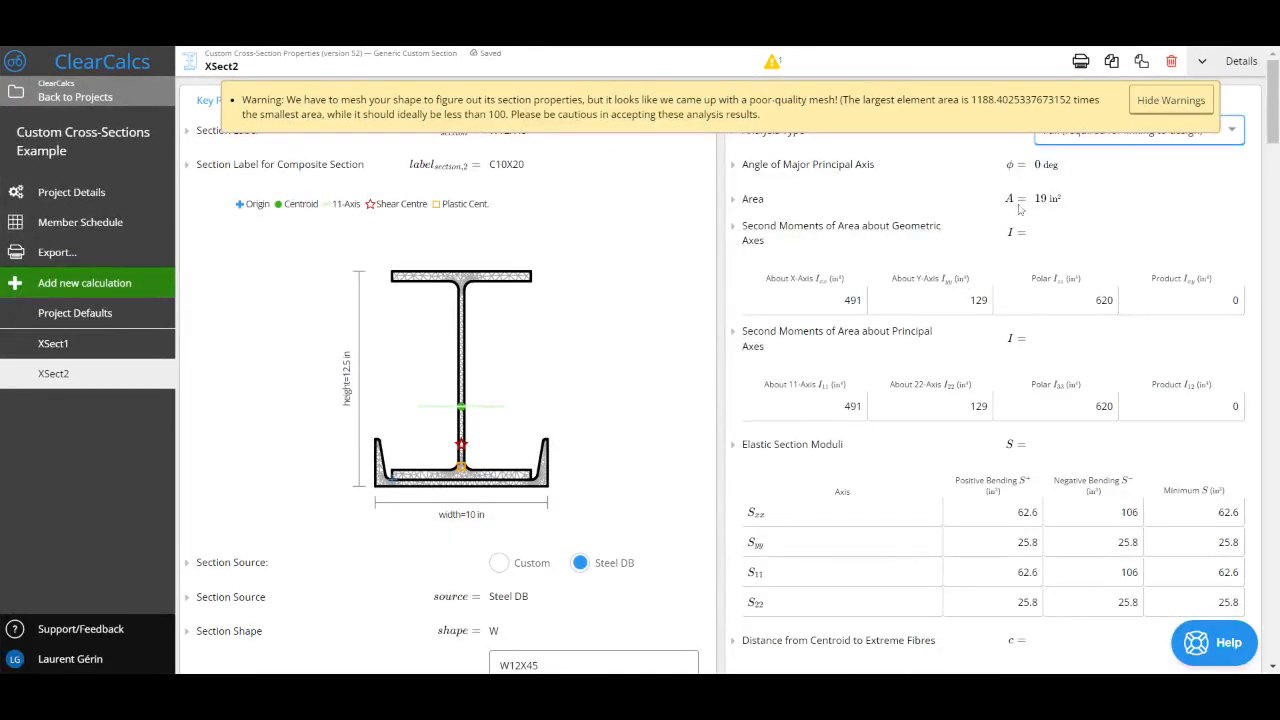
left_click(1170, 101)
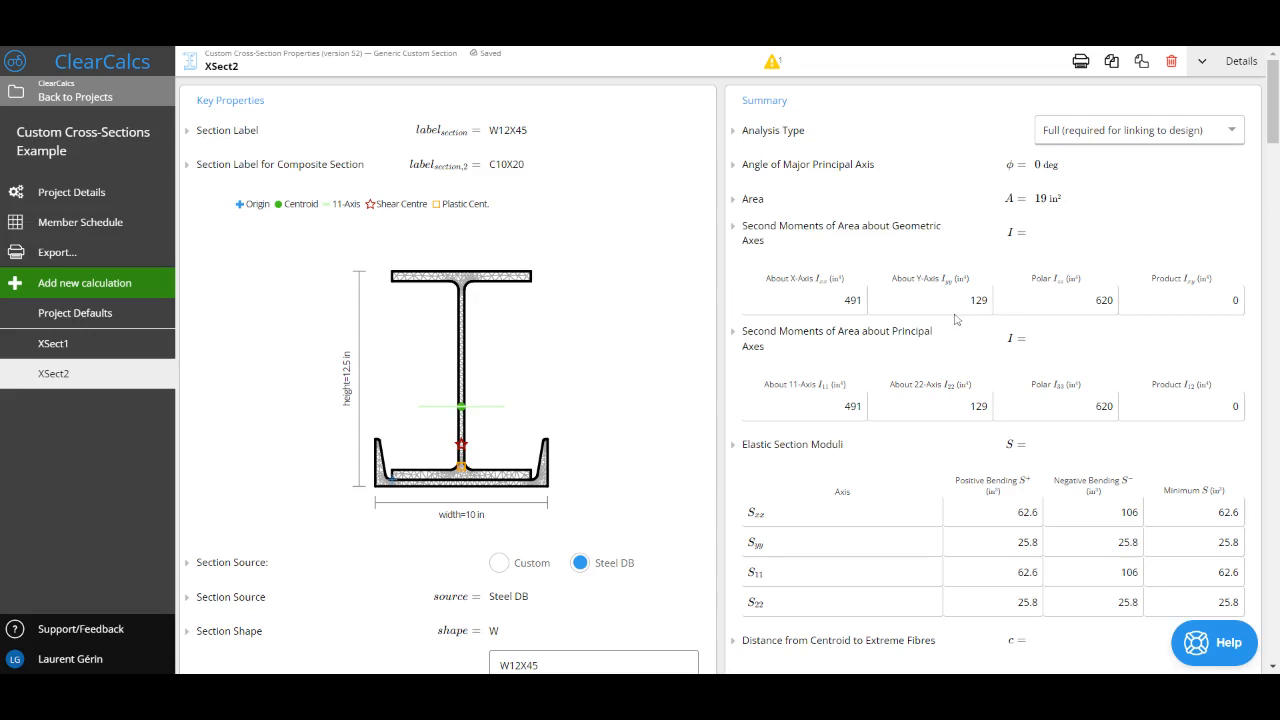
left_click_drag(1014, 199, 1060, 199)
left_click_drag(834, 300, 1180, 296)
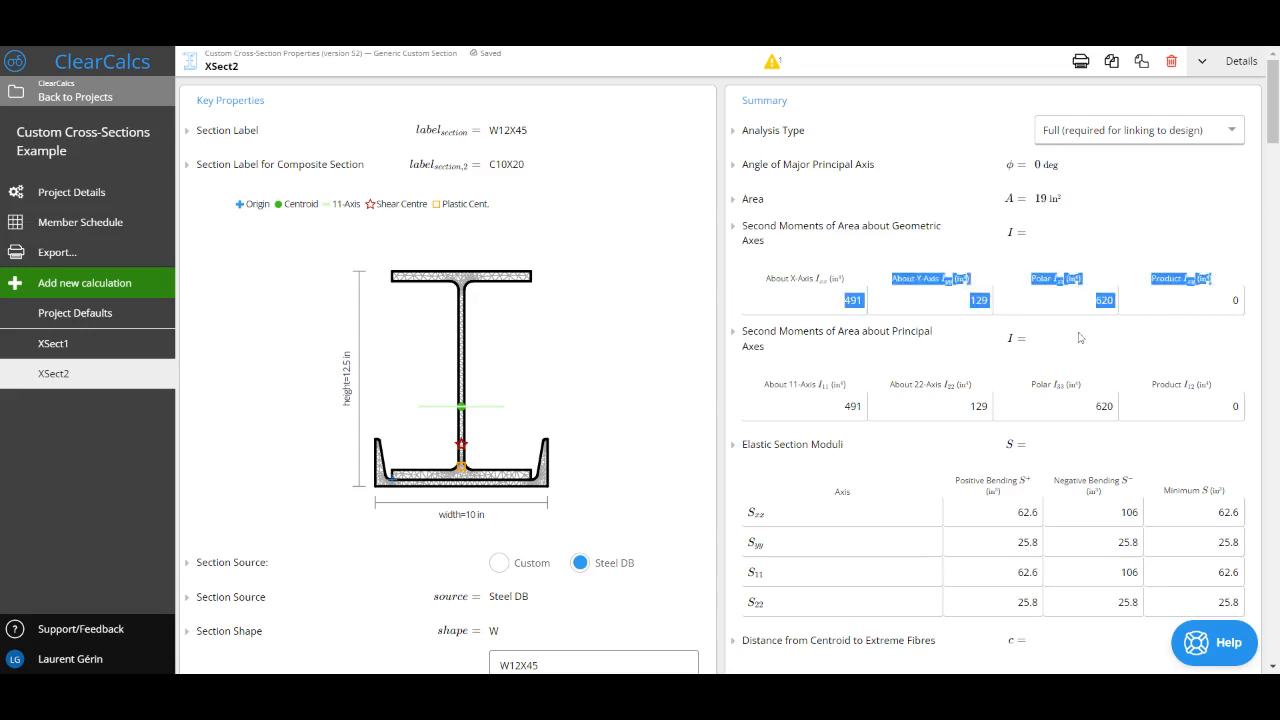
Step: Review the composite section's principal-axis second moments of area, elastic section moduli and distances from centroid to extreme fibres
left_click(838, 416)
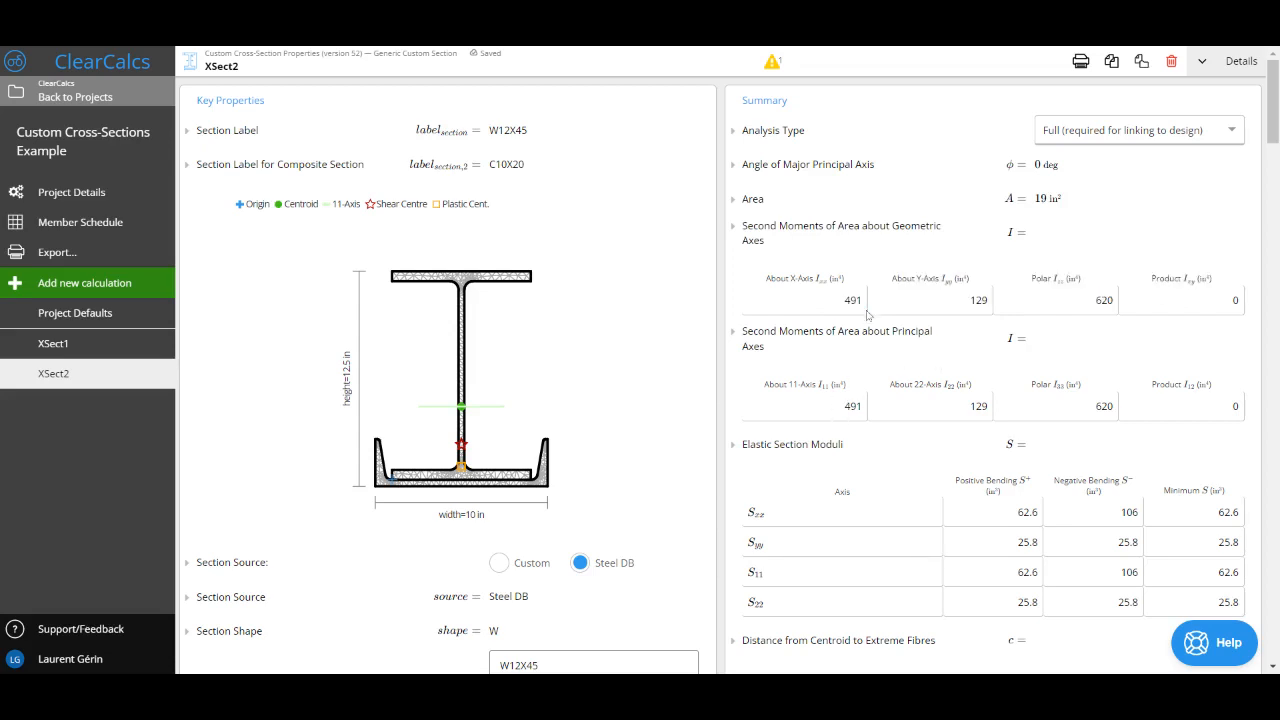
scroll(867, 315, "down", 1)
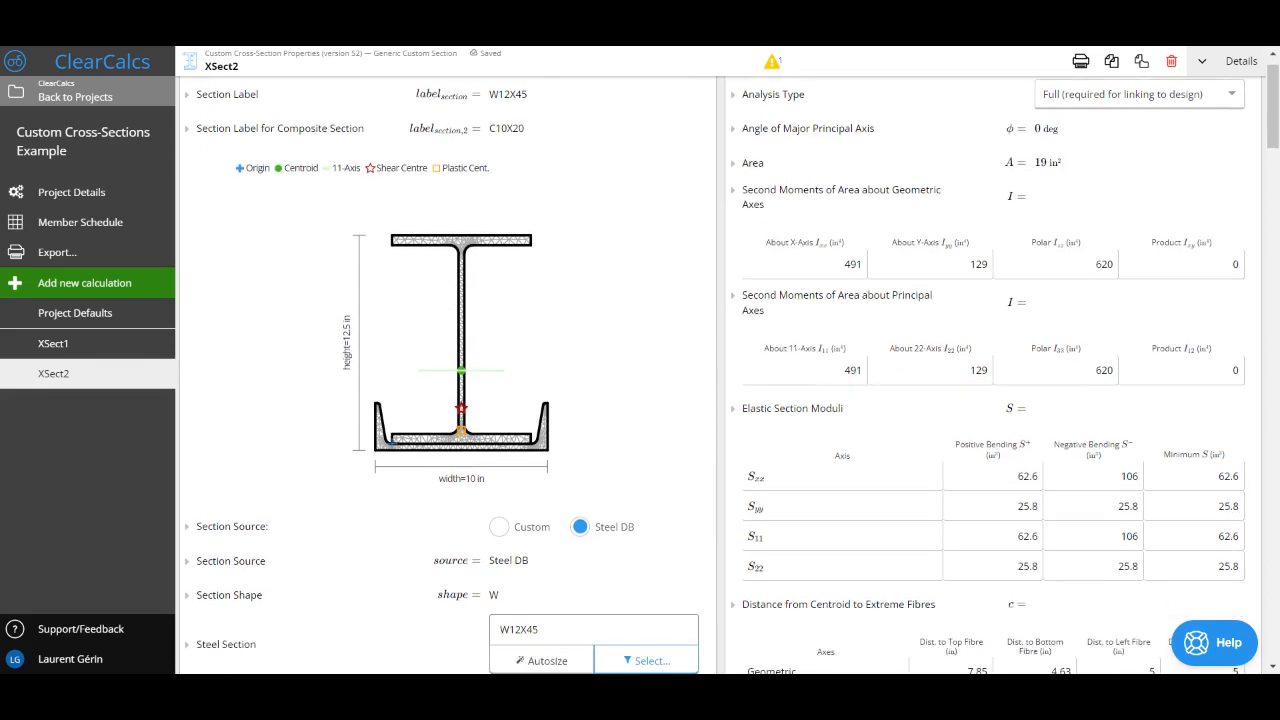
scroll(1015, 327, "down", 5)
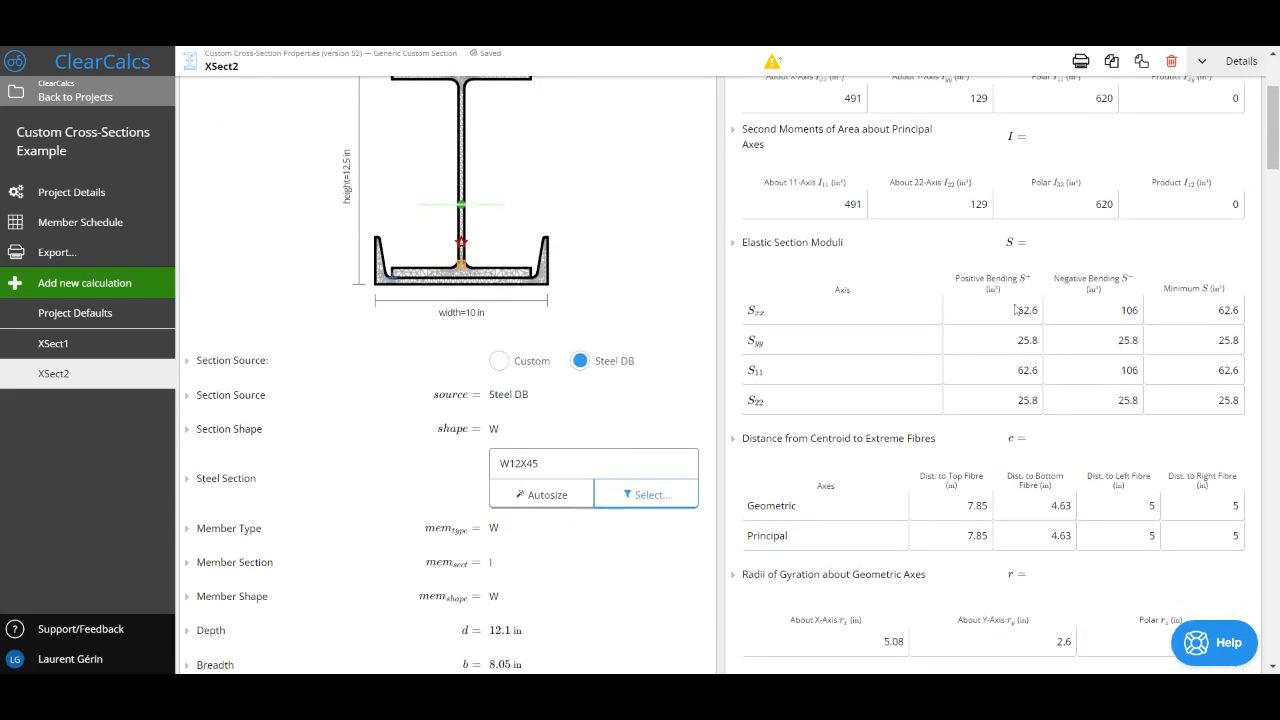
double_click(1129, 310)
scroll(1120, 365, "down", 2)
left_click_drag(962, 422, 1041, 425)
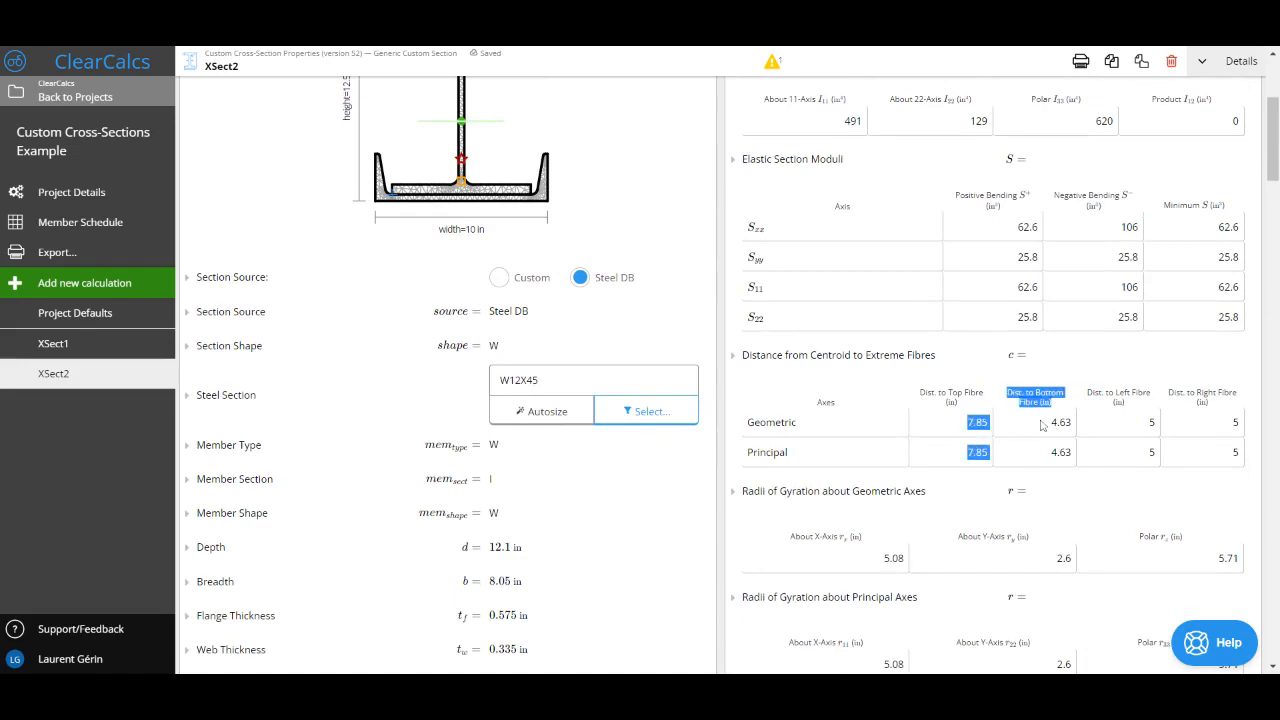
left_click(1041, 425)
scroll(774, 374, "up", 4)
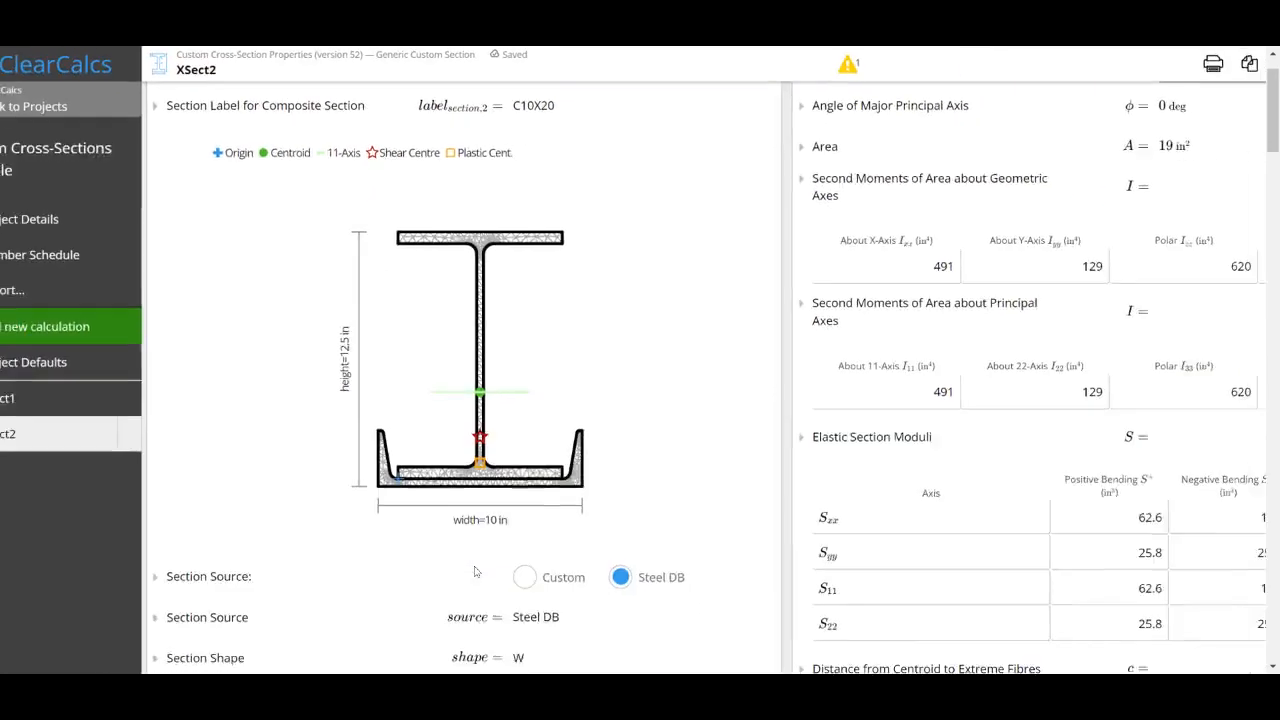
Step: Examine the plastic section moduli about the X and Y axes and the positive shape factor in the summary
scroll(882, 347, "down", 4)
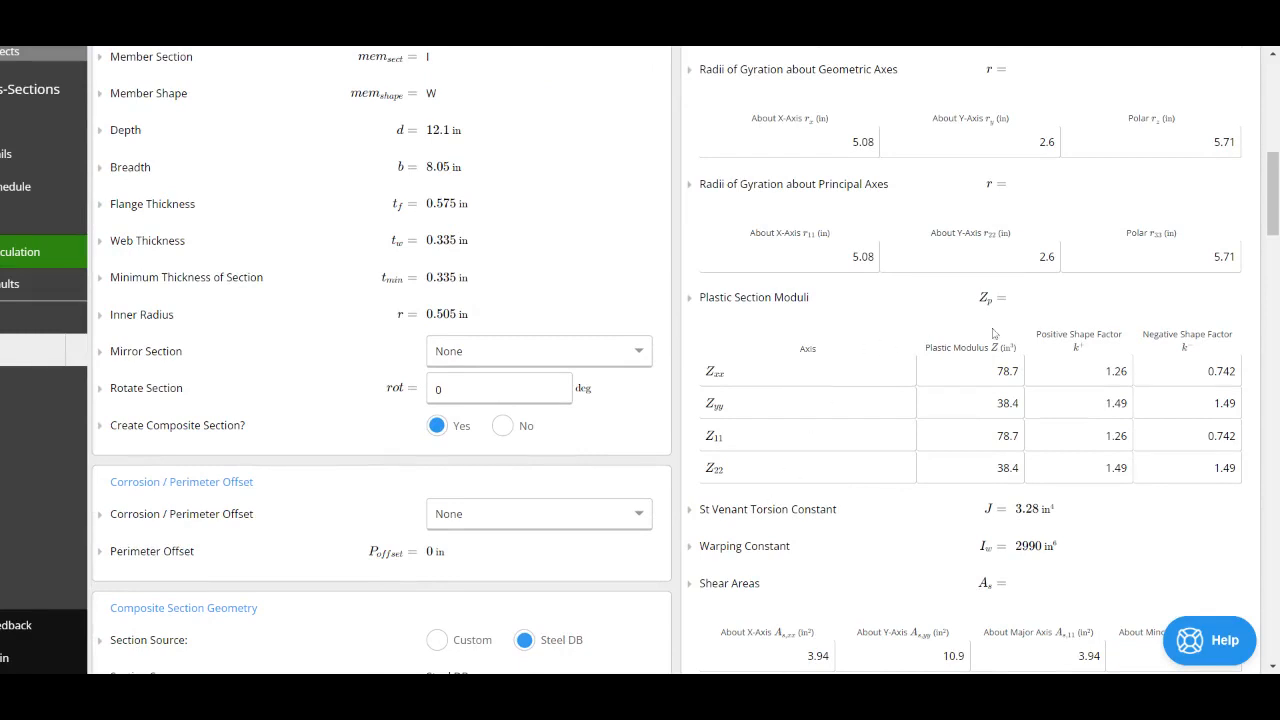
left_click_drag(695, 297, 1246, 466)
left_click(1246, 467)
double_click(1008, 371)
double_click(1008, 403)
double_click(1116, 371)
left_click(1116, 373)
double_click(1116, 371)
scroll(1060, 400, "down", 2)
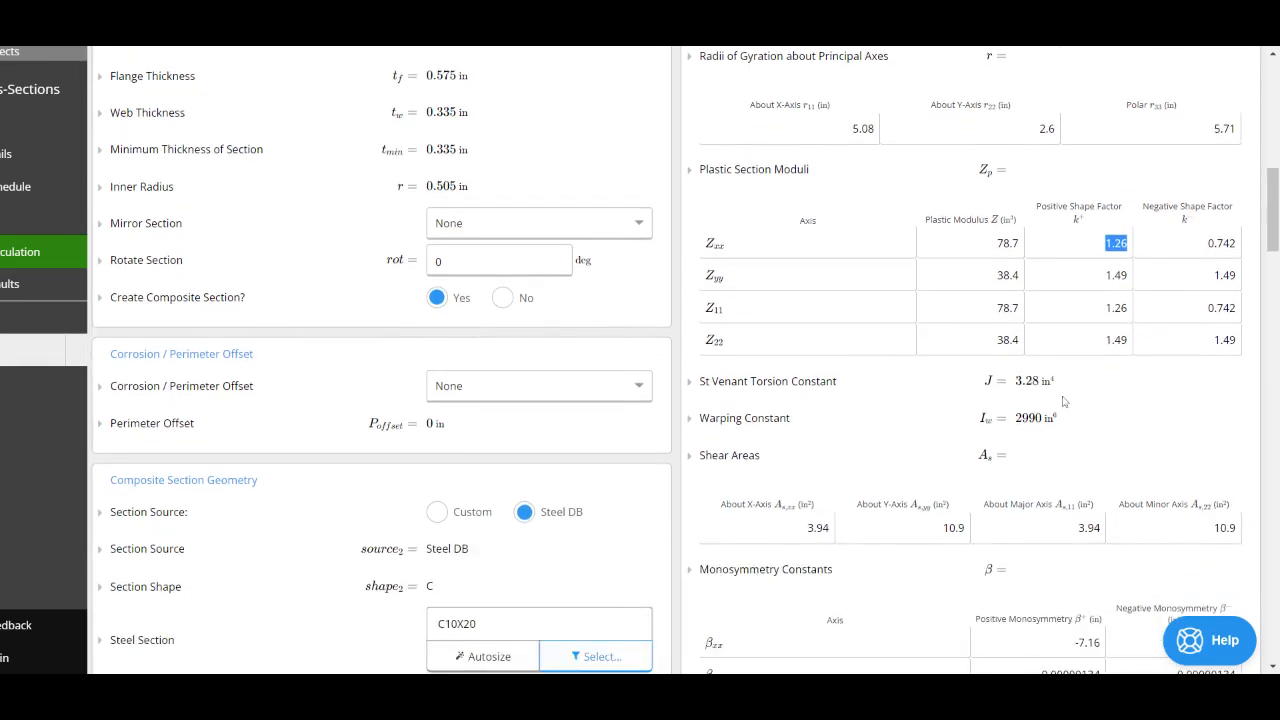
Step: Inspect the section's St Venant torsion constant and warping constant at a larger magnification
mouse_move(1070, 417)
left_mouse_down()
mouse_move(1082, 425)
mouse_move(1000, 386)
mouse_move(1064, 394)
left_mouse_up()
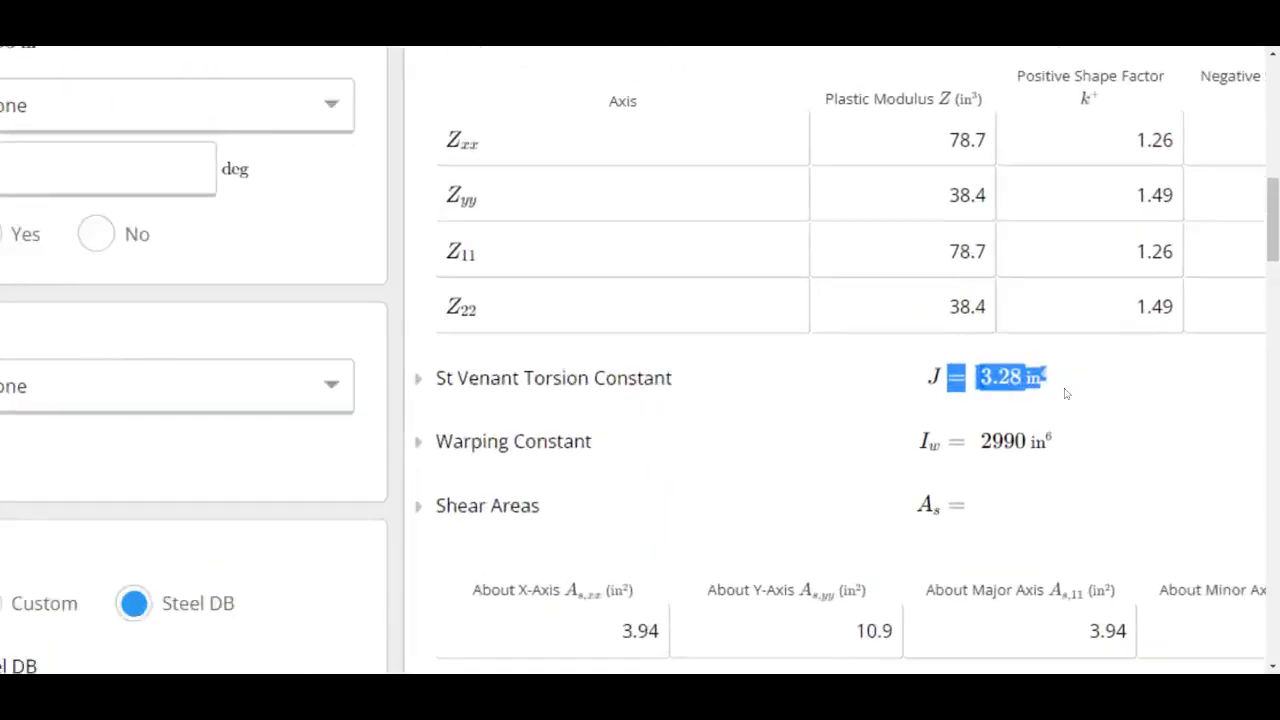
scroll(1066, 393, "up", 1)
scroll(1066, 393, "right", 1)
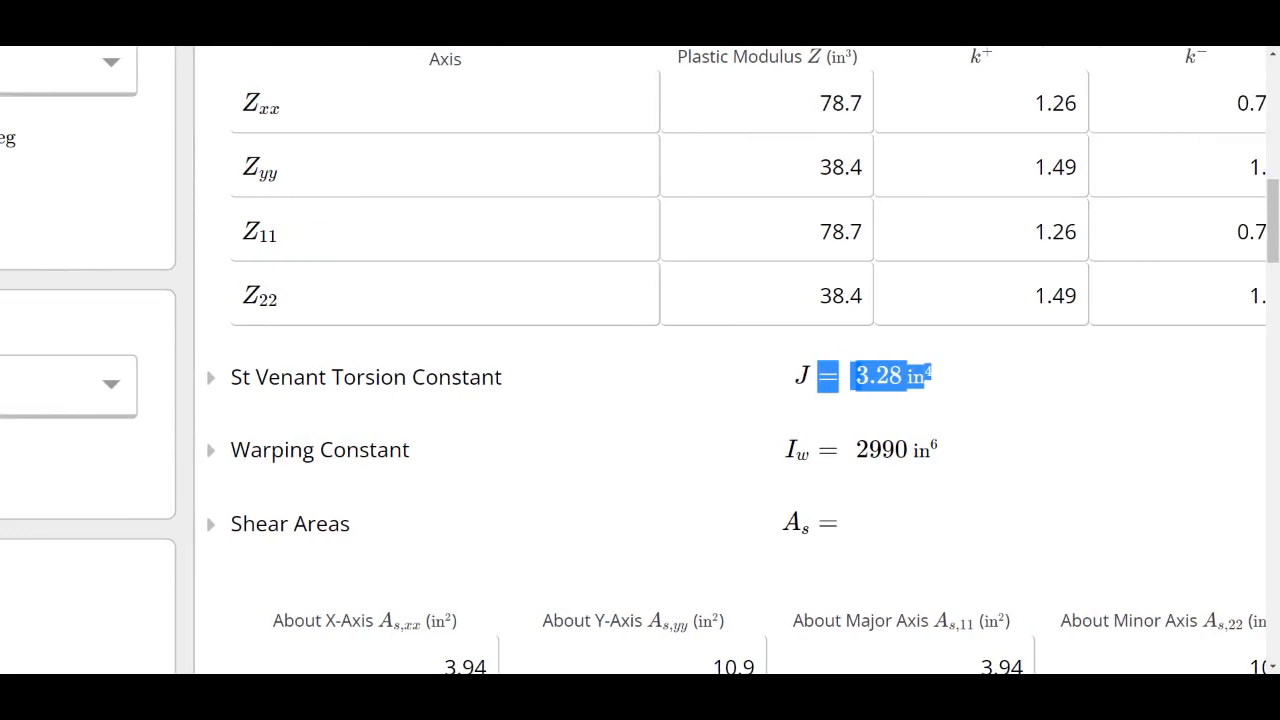
left_click_drag(856, 451, 913, 451)
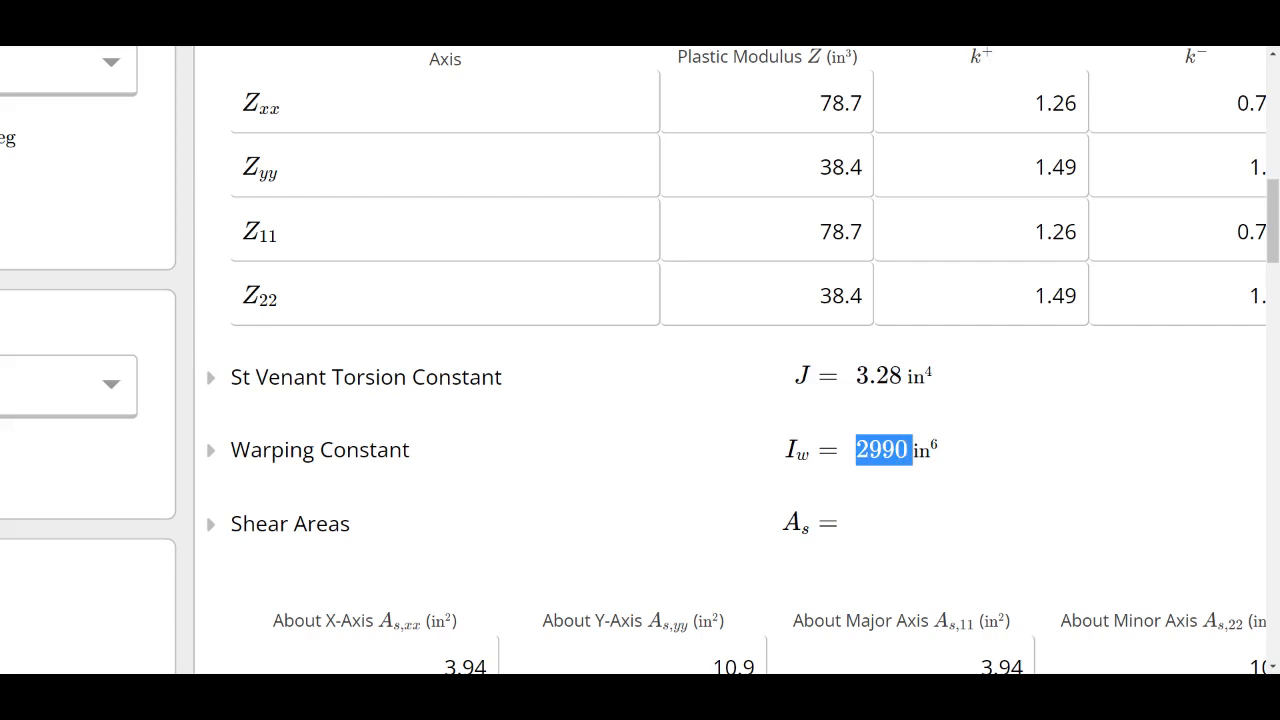
left_click(934, 426)
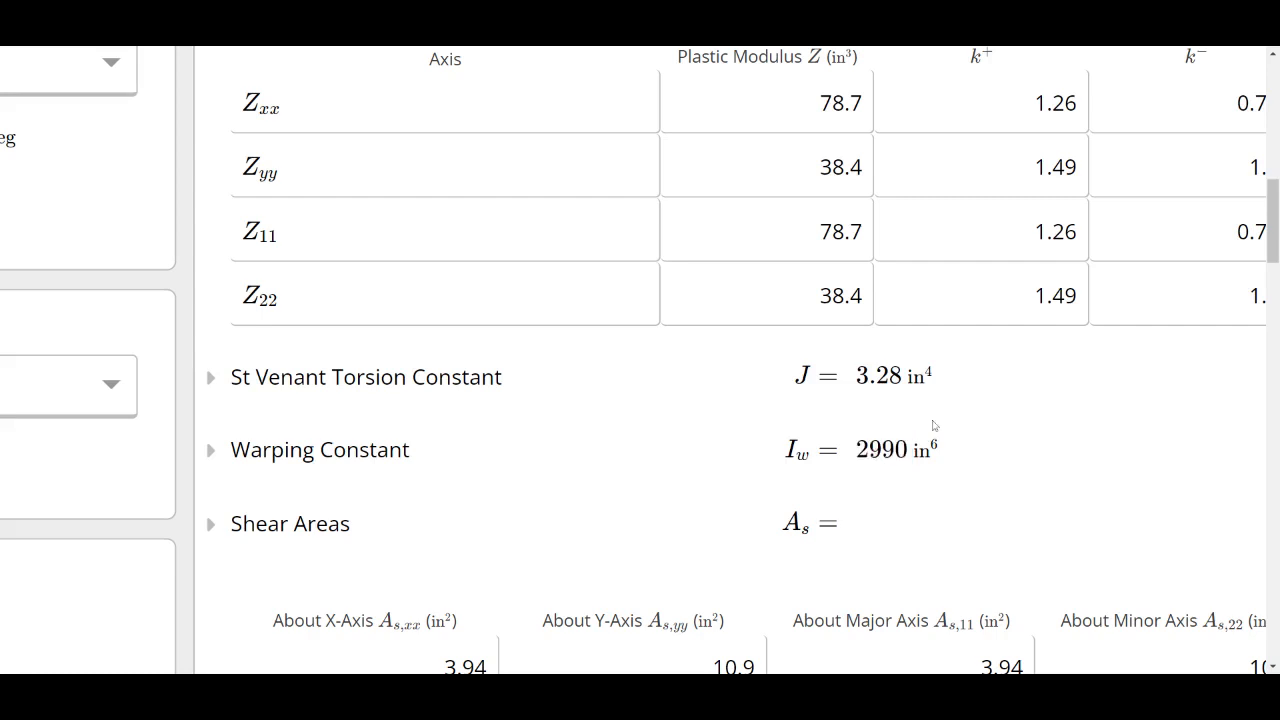
scroll(940, 426, "down", 3)
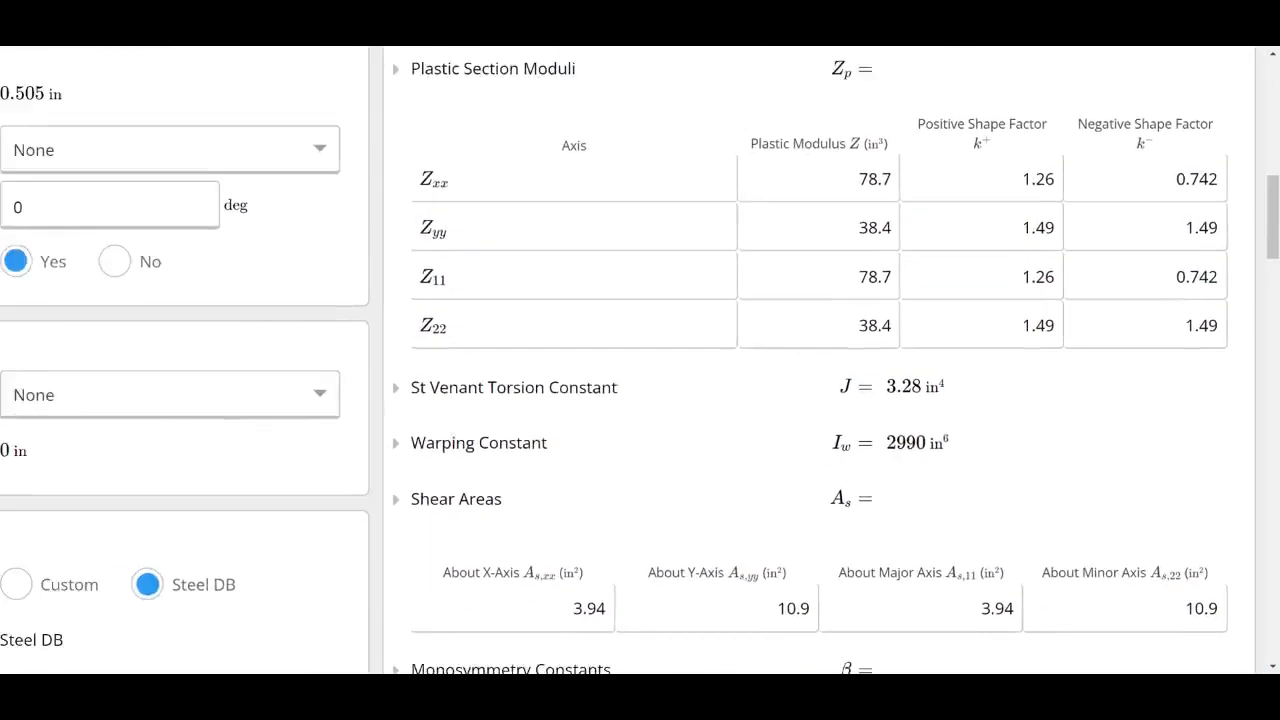
Step: Review the shear areas and the monosymmetry constants, comparing them with the composite section drawing
scroll(940, 426, "down", 2)
scroll(700, 340, "down", 1)
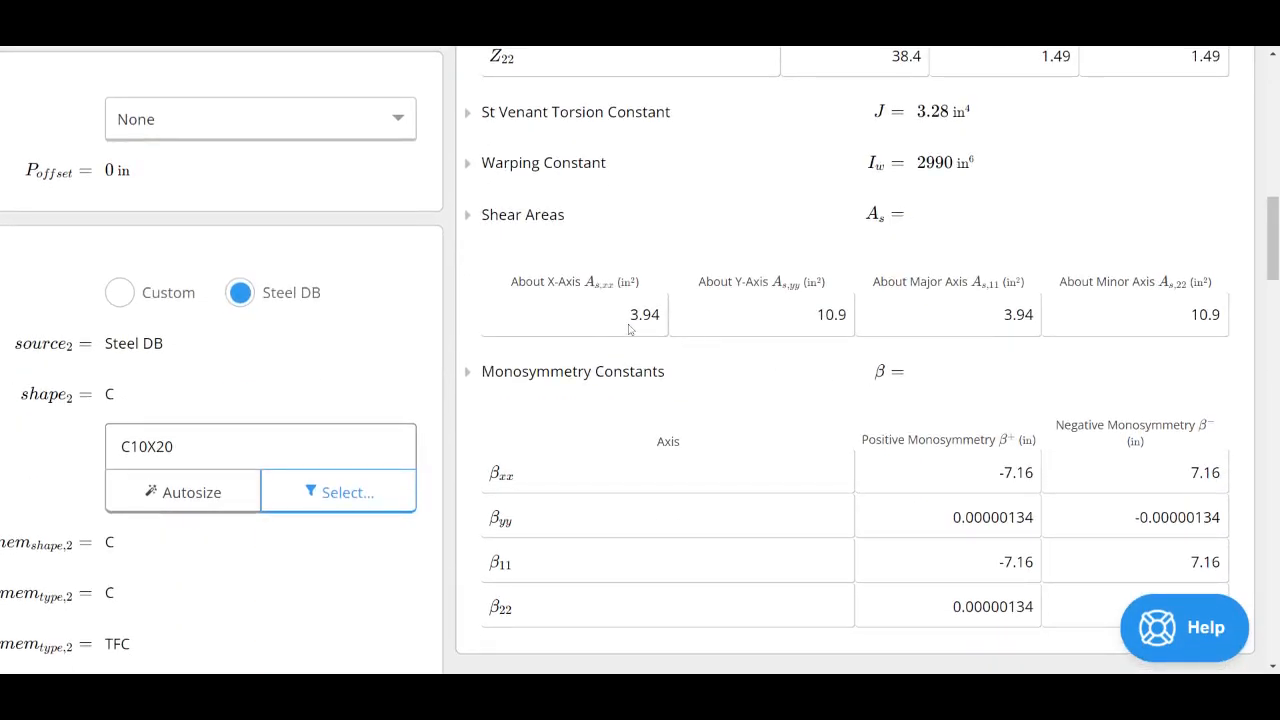
key("ctrl+minus")
key("ctrl+minus")
scroll(629, 330, "up", 6)
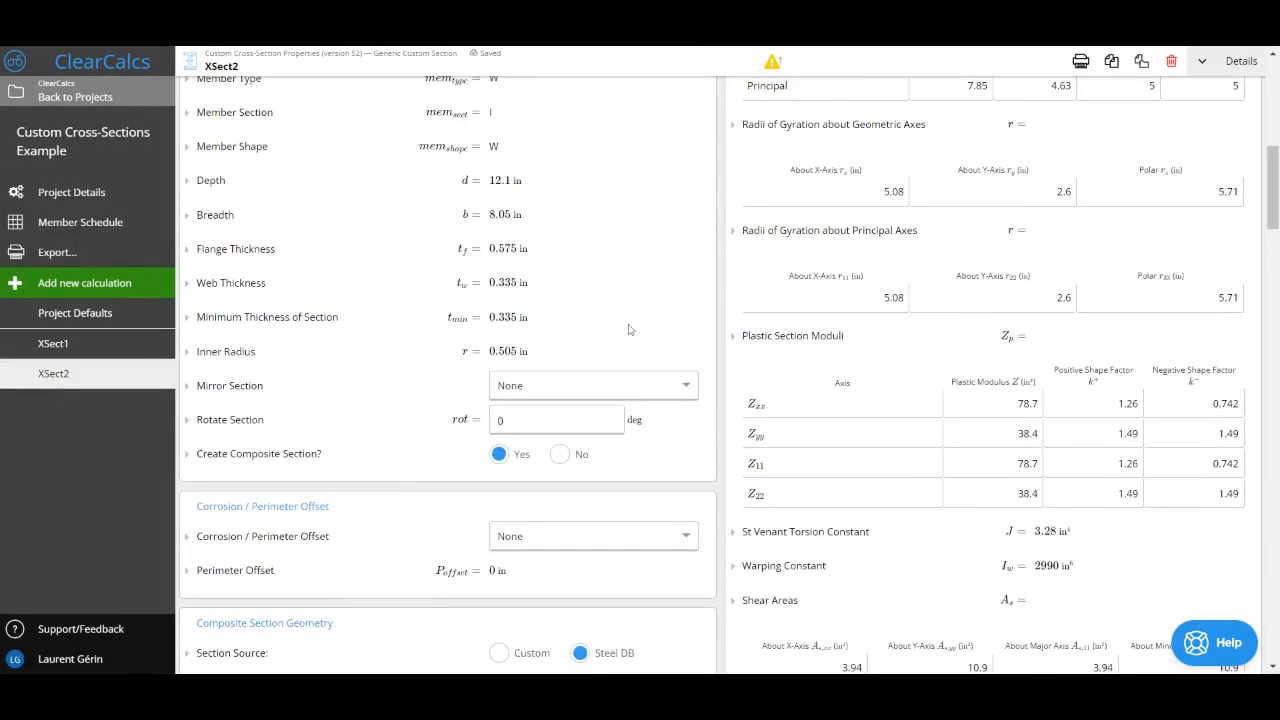
scroll(629, 330, "up", 2)
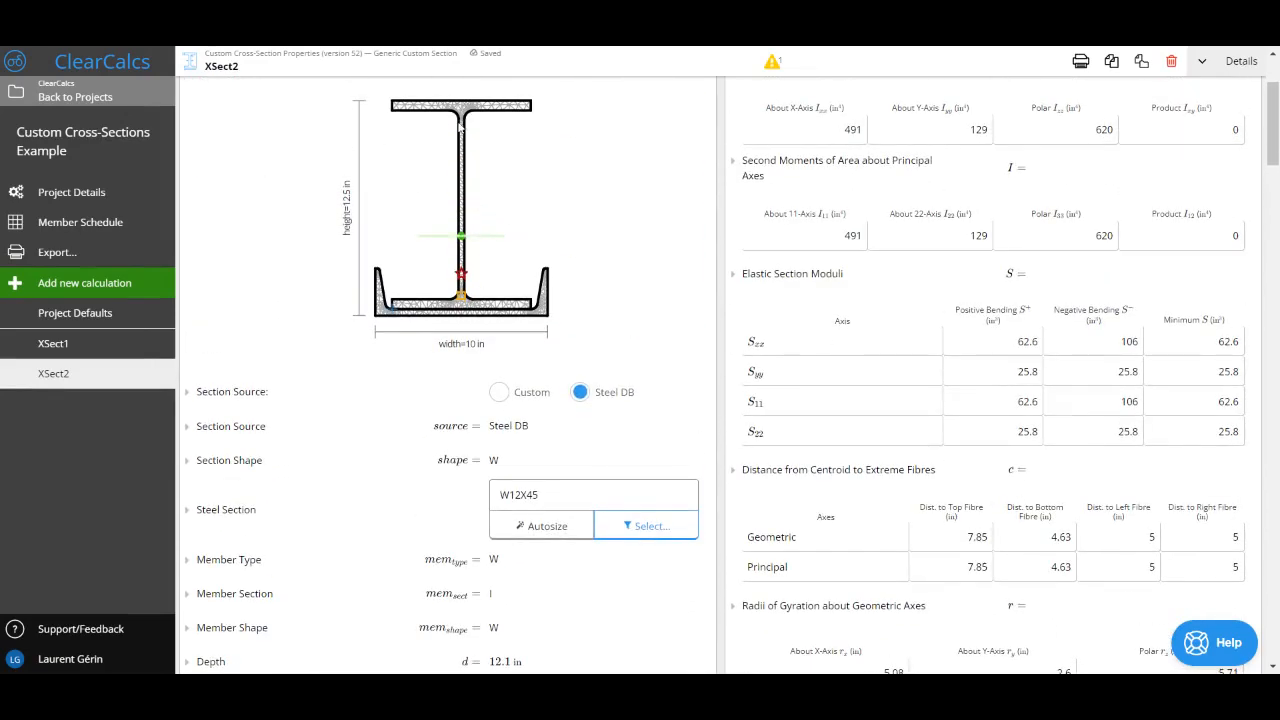
scroll(732, 462, "down", 8)
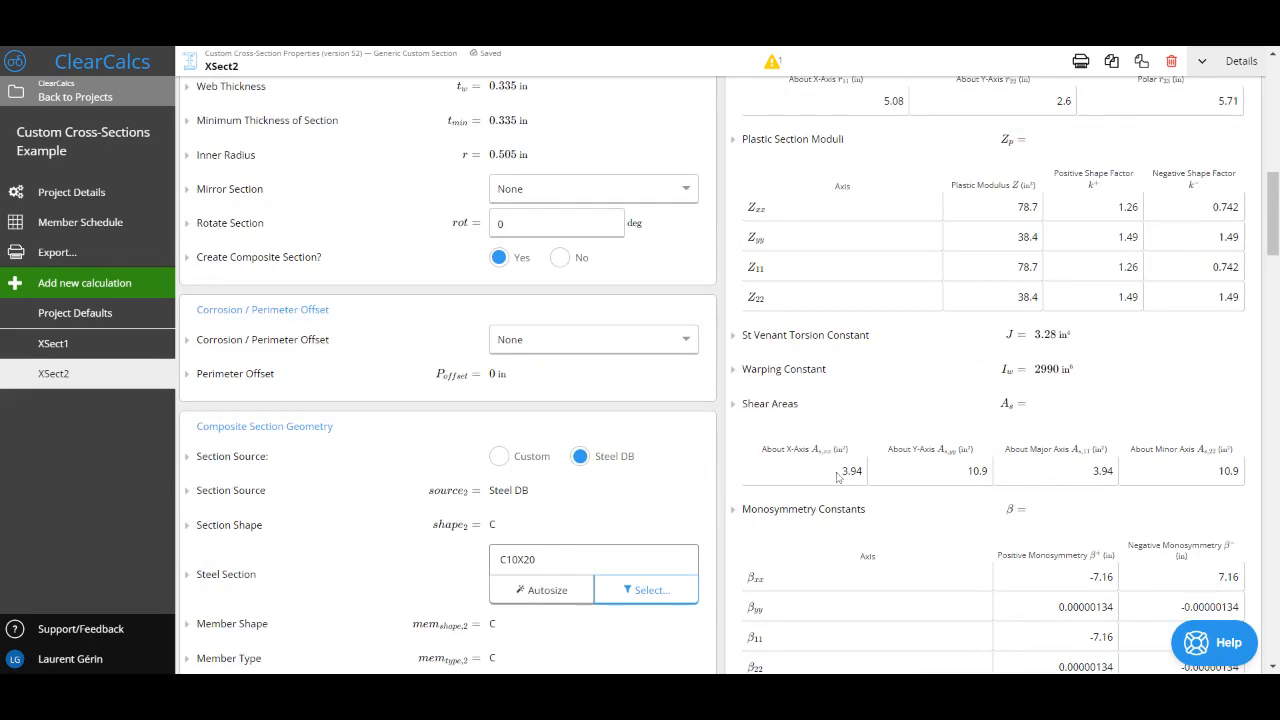
scroll(838, 477, "down", 2)
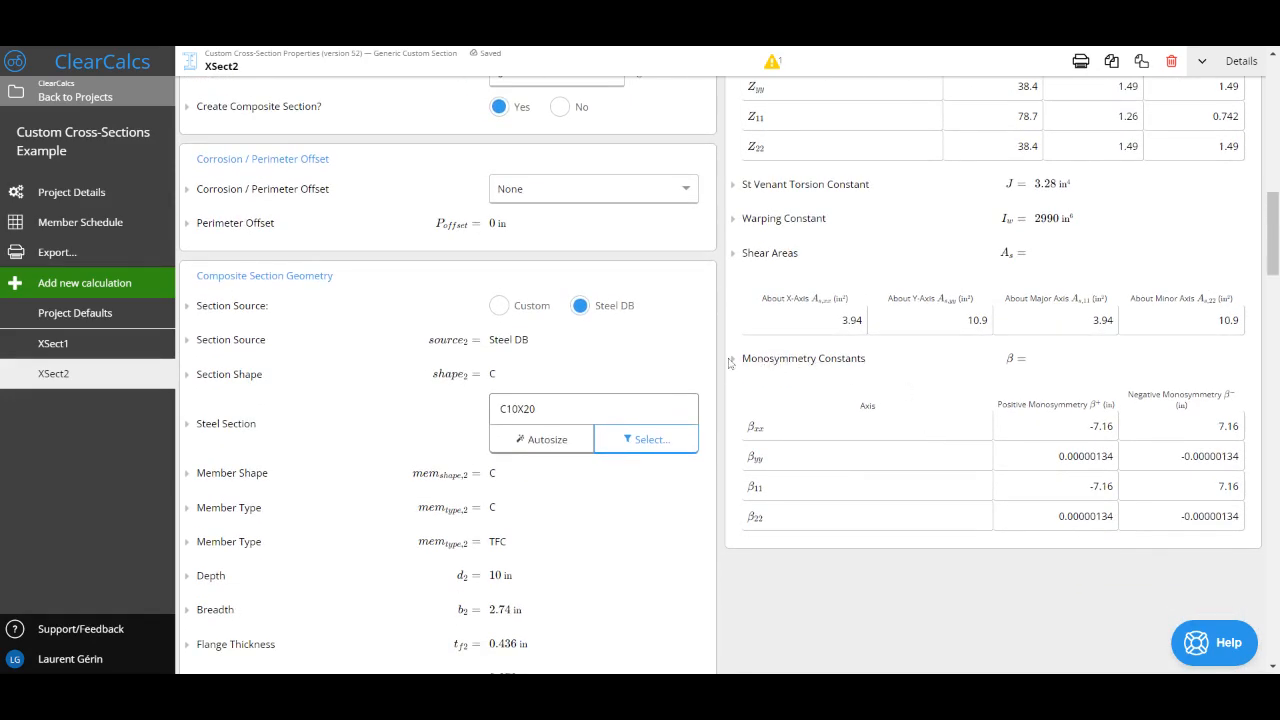
left_click_drag(730, 362, 1232, 500)
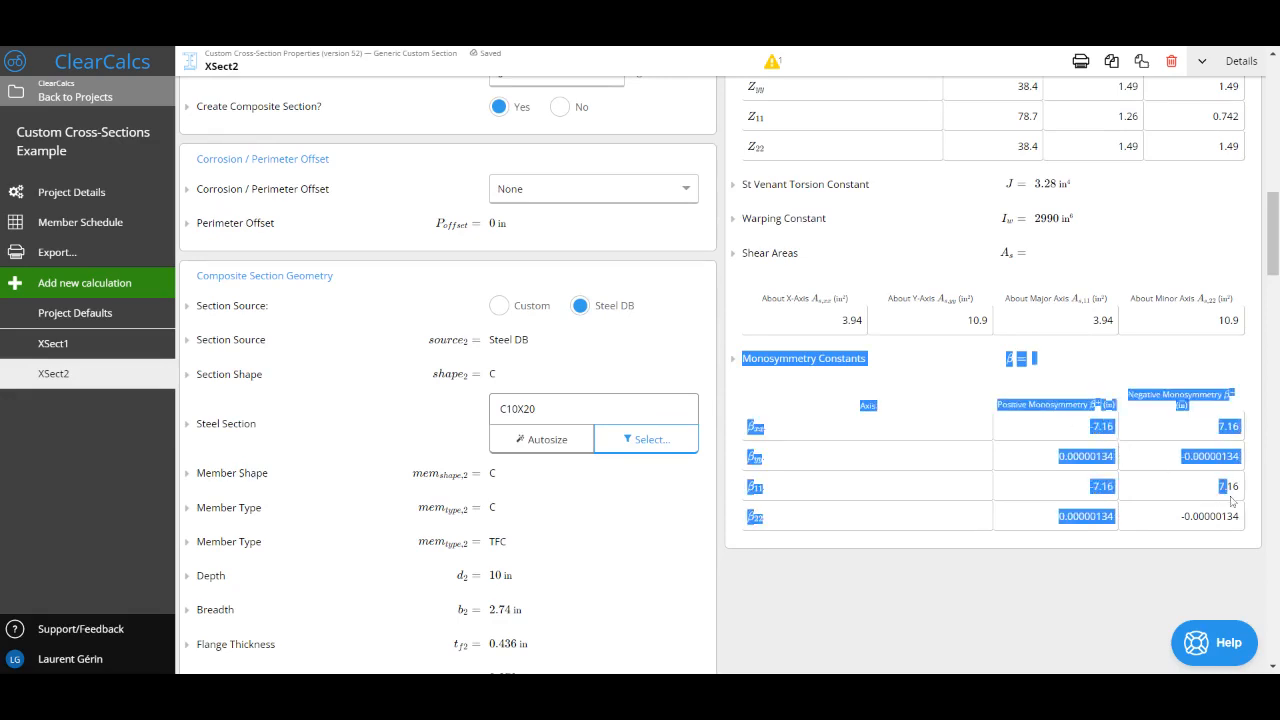
left_click(1232, 500)
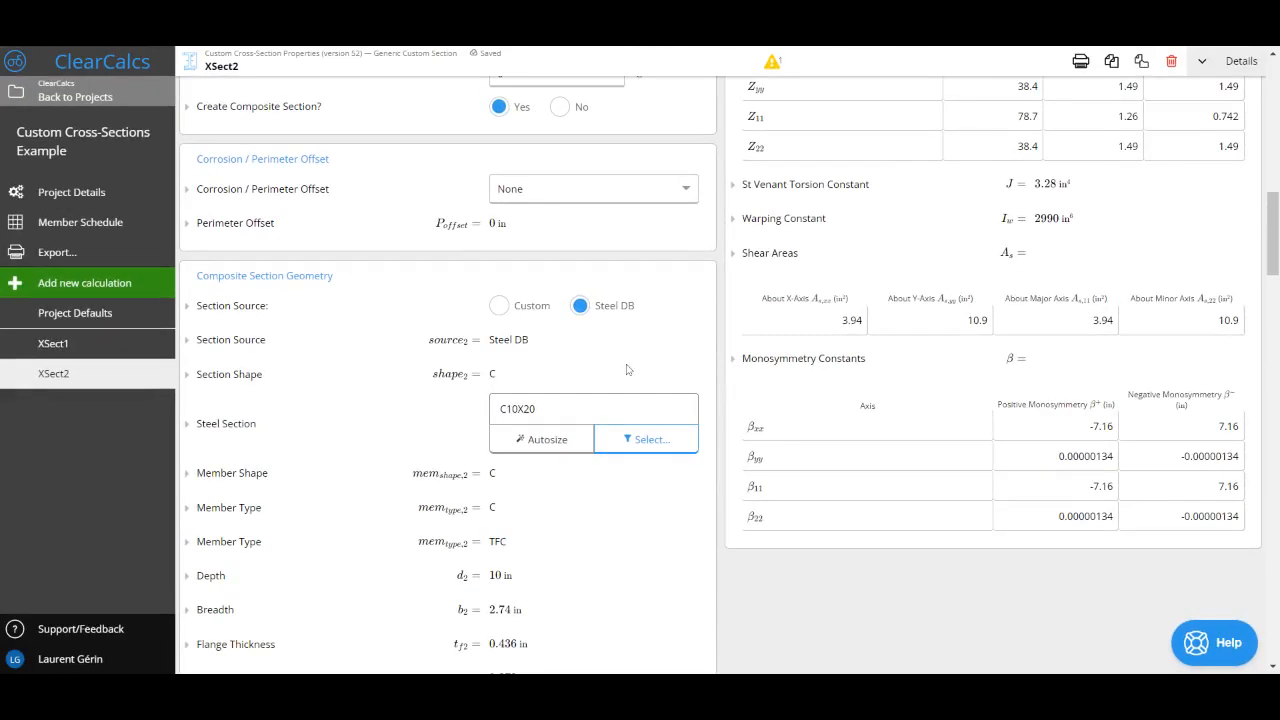
Step: Check the material properties required for linking, including the steel selection, strengths, stiffnesses and self-weight
scroll(514, 442, "down", 5)
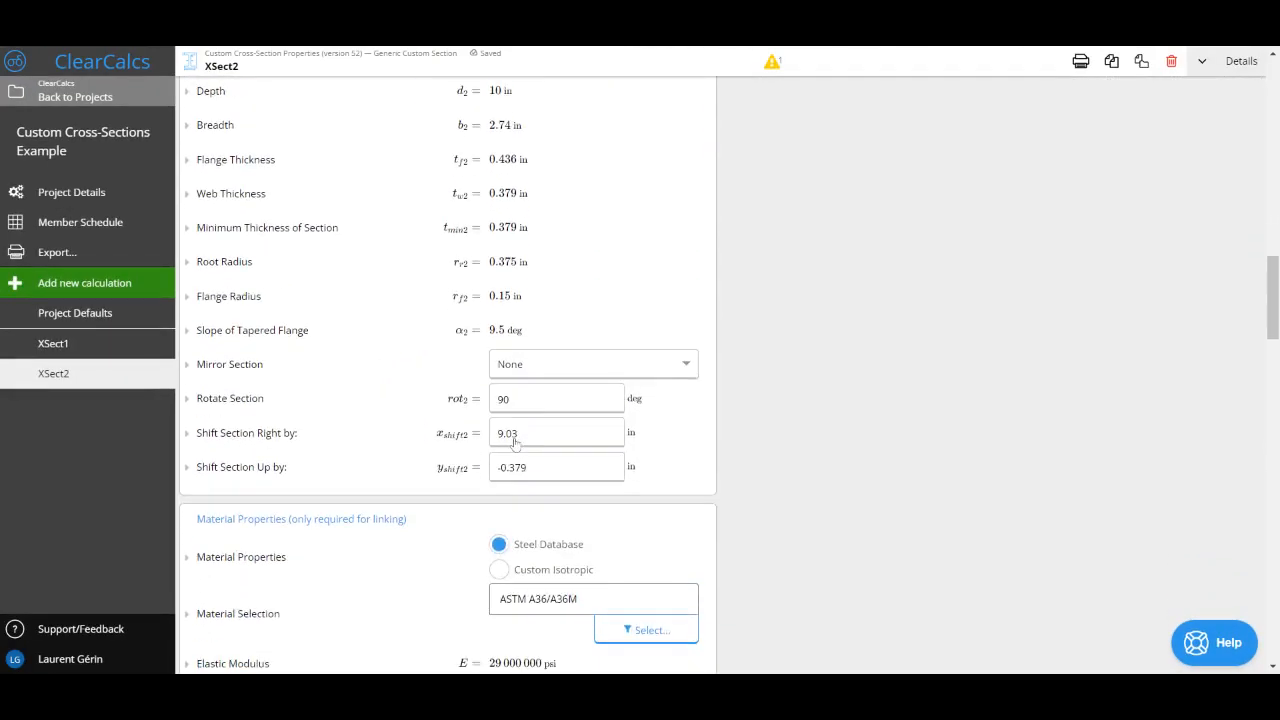
scroll(514, 442, "down", 2)
left_click_drag(197, 326, 404, 328)
left_click(404, 328)
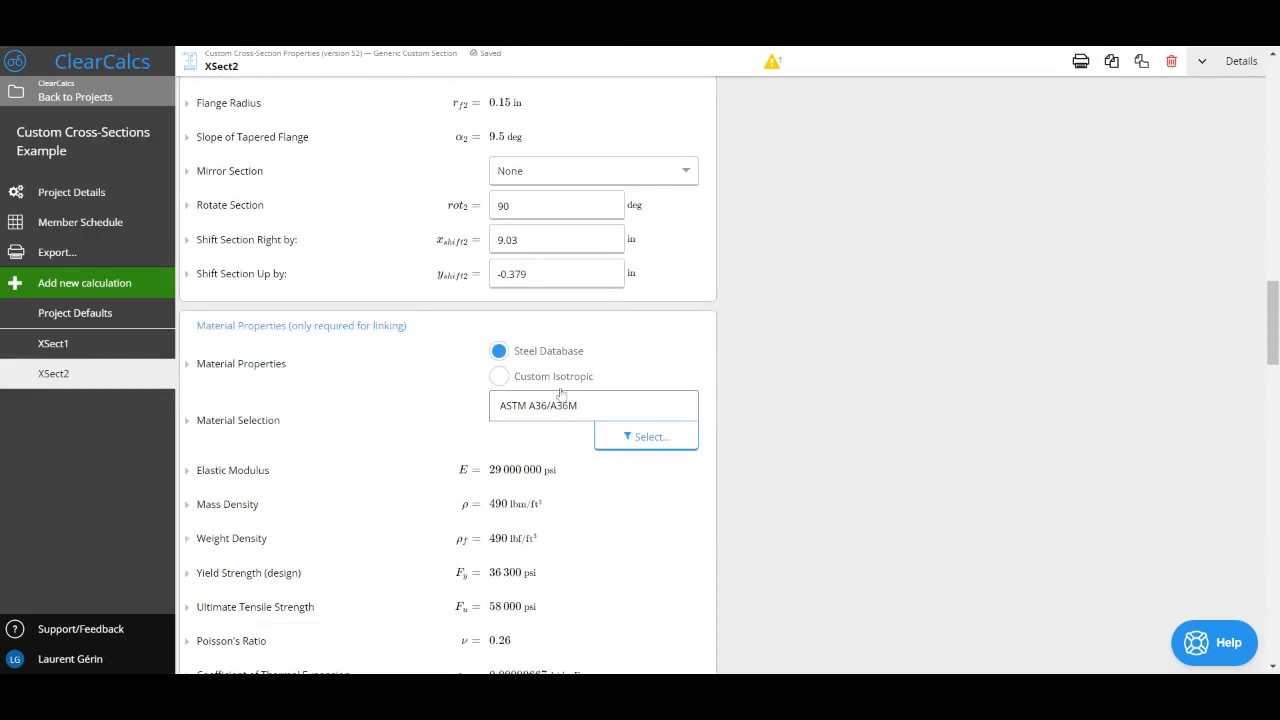
scroll(651, 423, "down", 2)
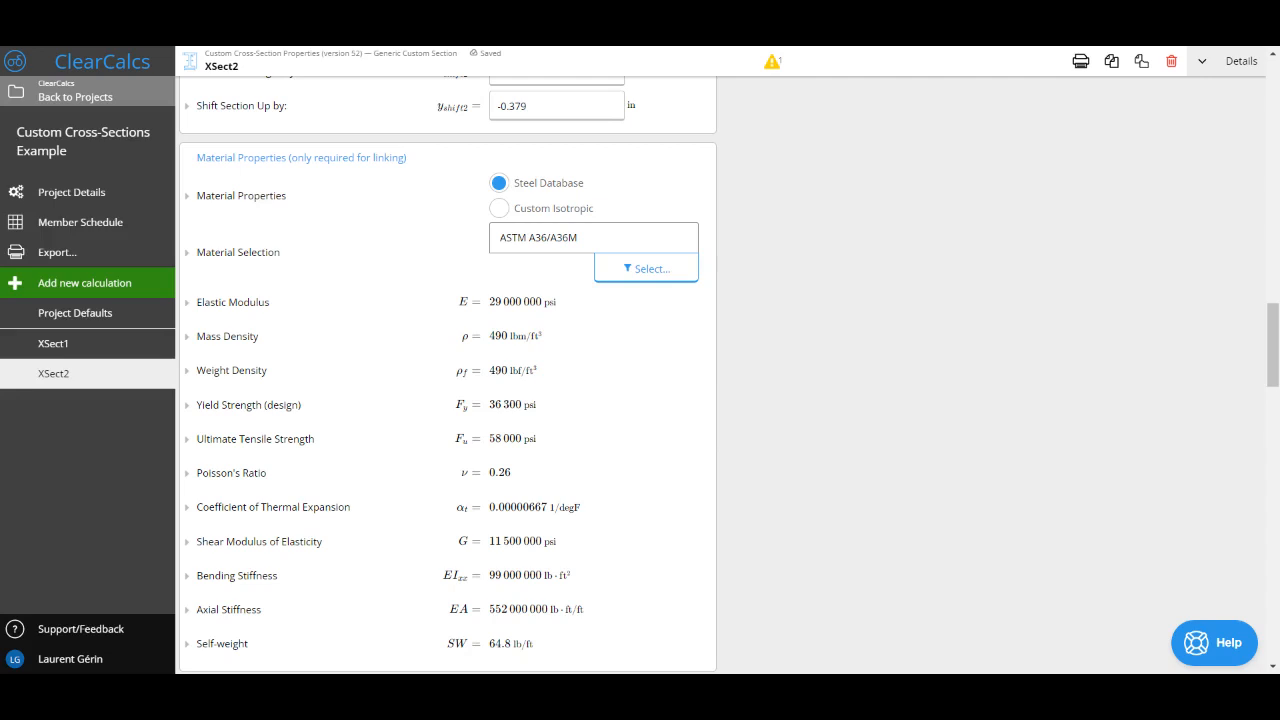
scroll(447, 375, "down", 3)
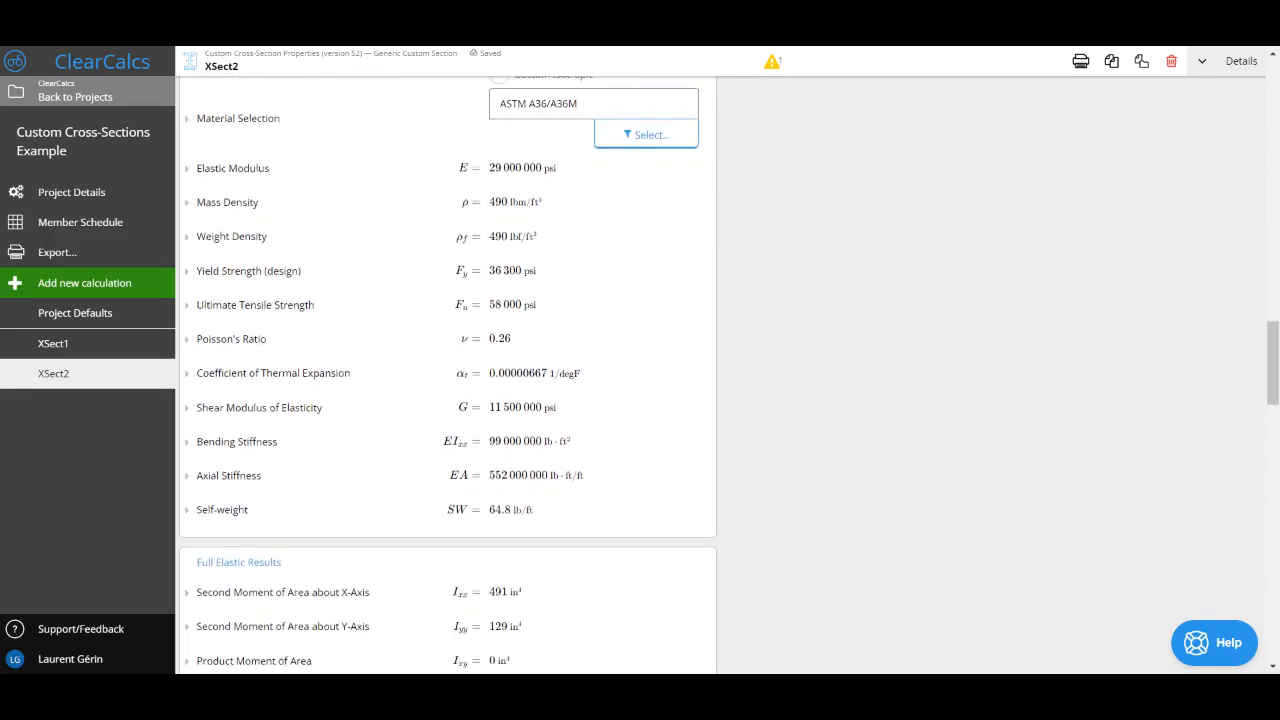
Step: Look through the detailed full elastic, plastic, shear area and monosymmetry results down to the comments, and return to the section drawing
scroll(447, 375, "down", 5)
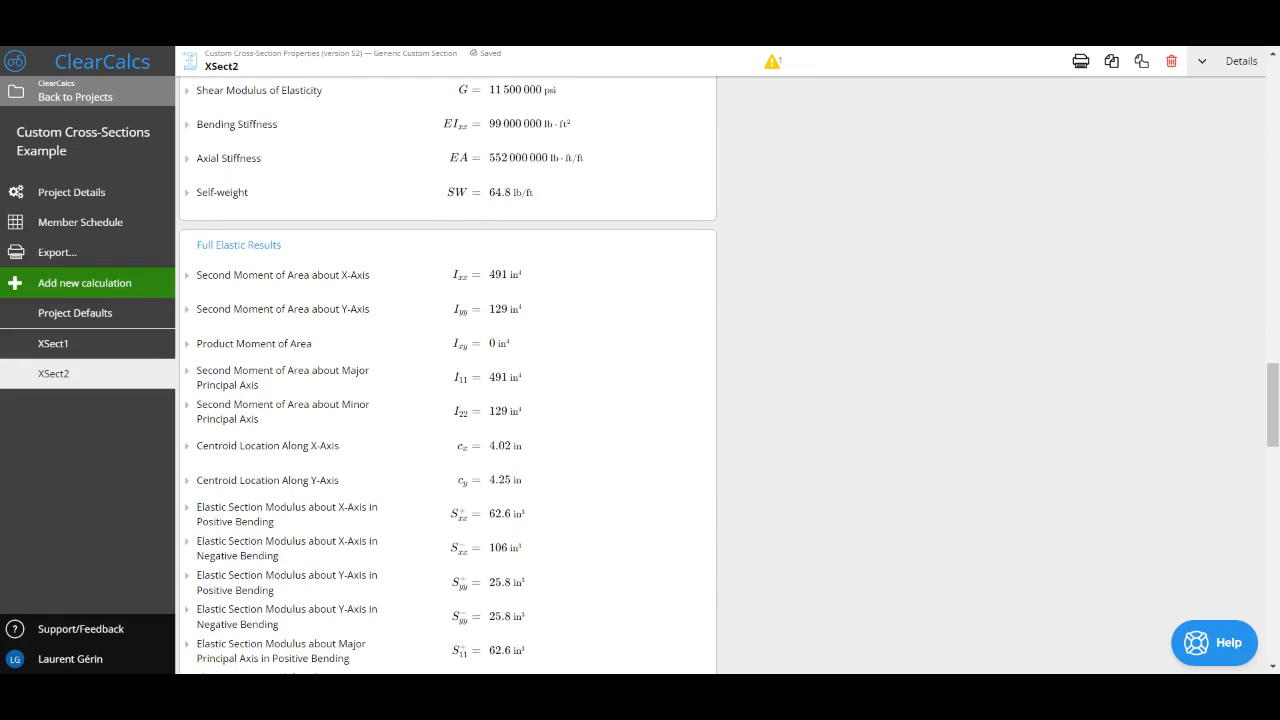
scroll(447, 375, "down", 5)
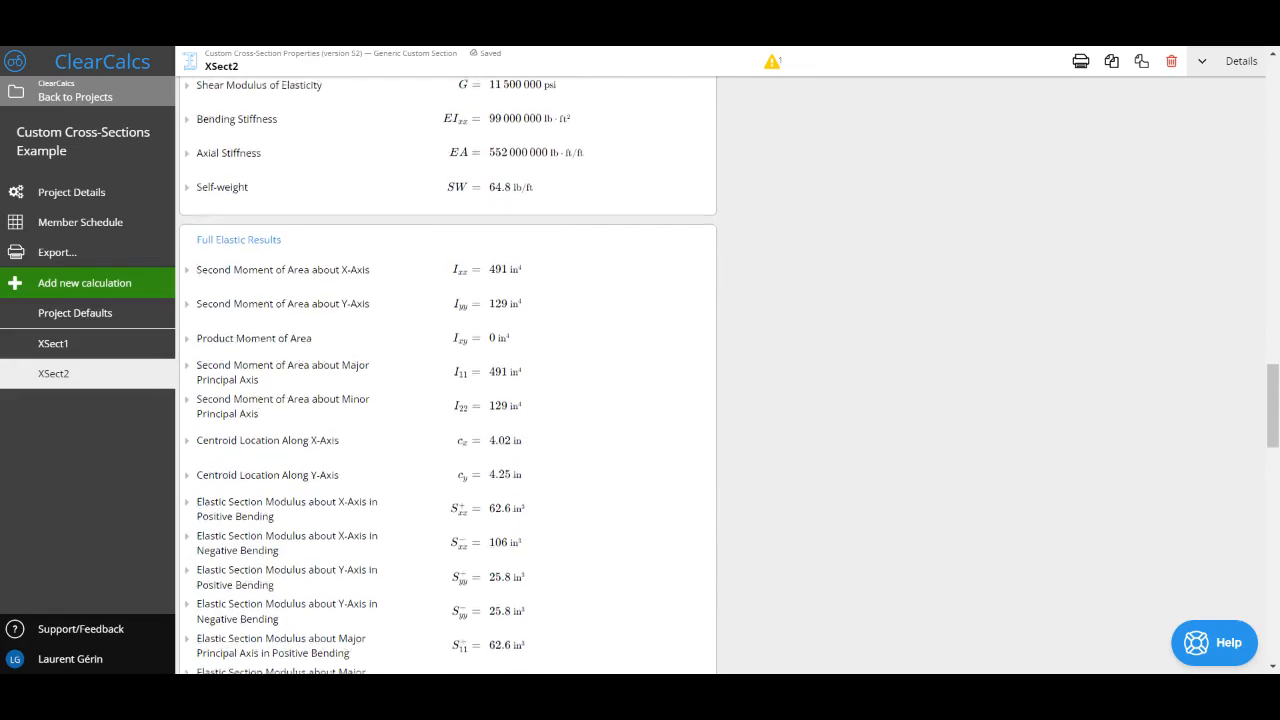
scroll(447, 375, "down", 10)
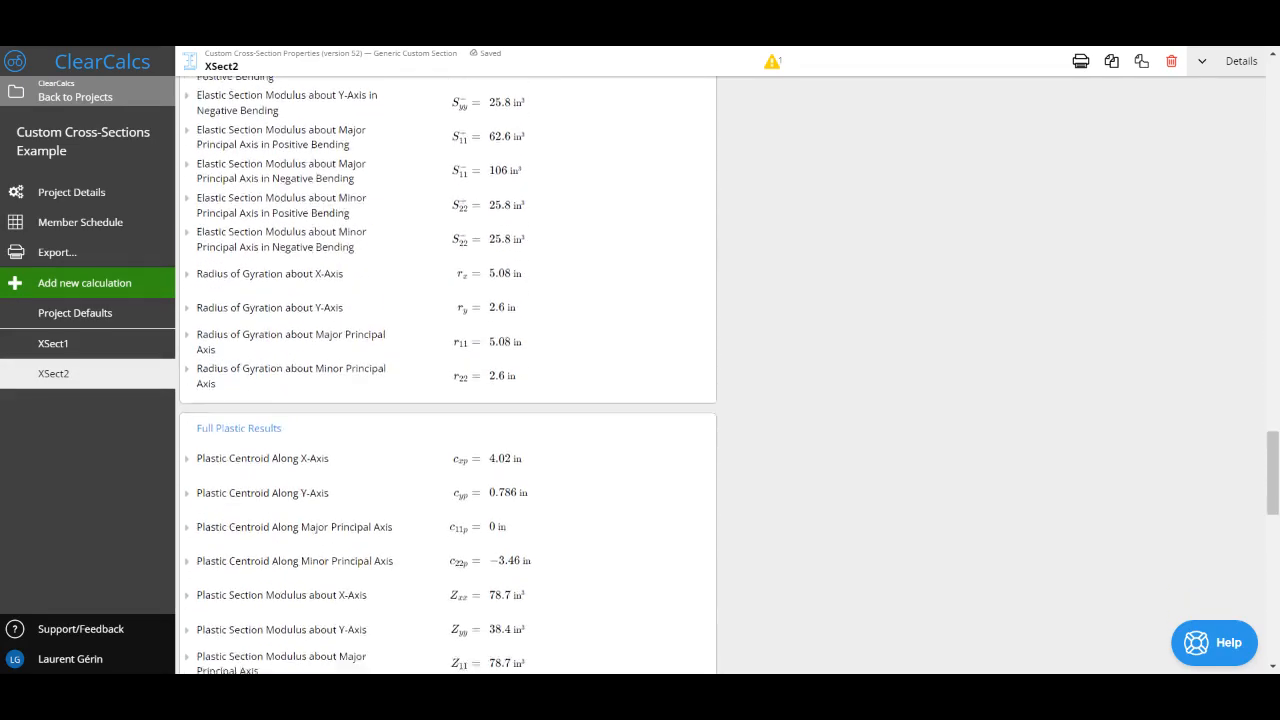
scroll(447, 375, "down", 8)
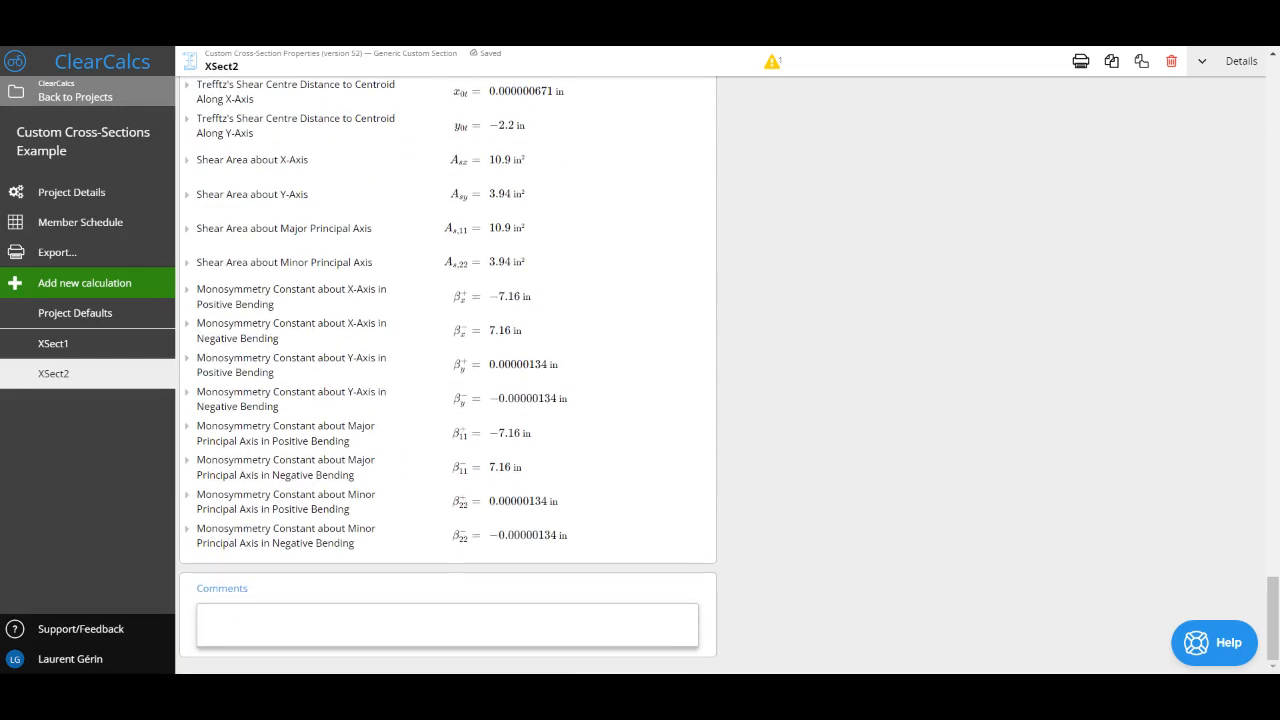
scroll(447, 375, "up", 20)
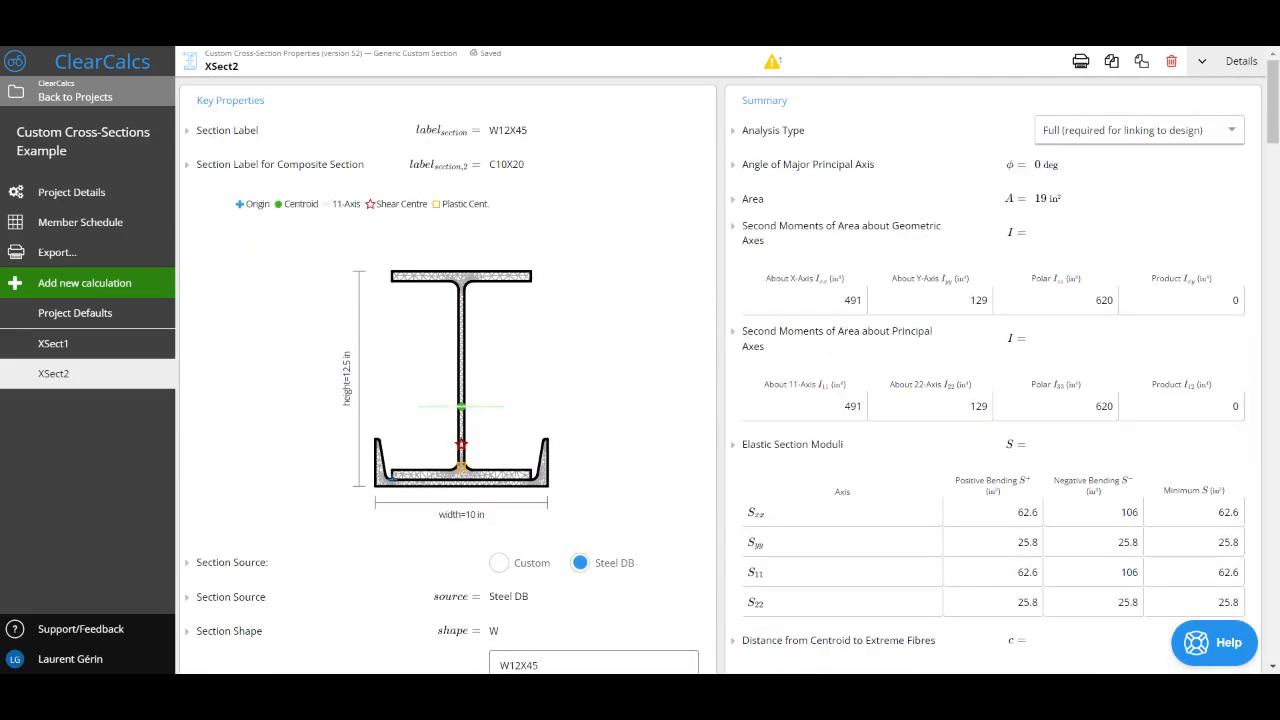
Step: Start an email support request with the message "Hello!" and close the help window without sending it
left_click(1217, 645)
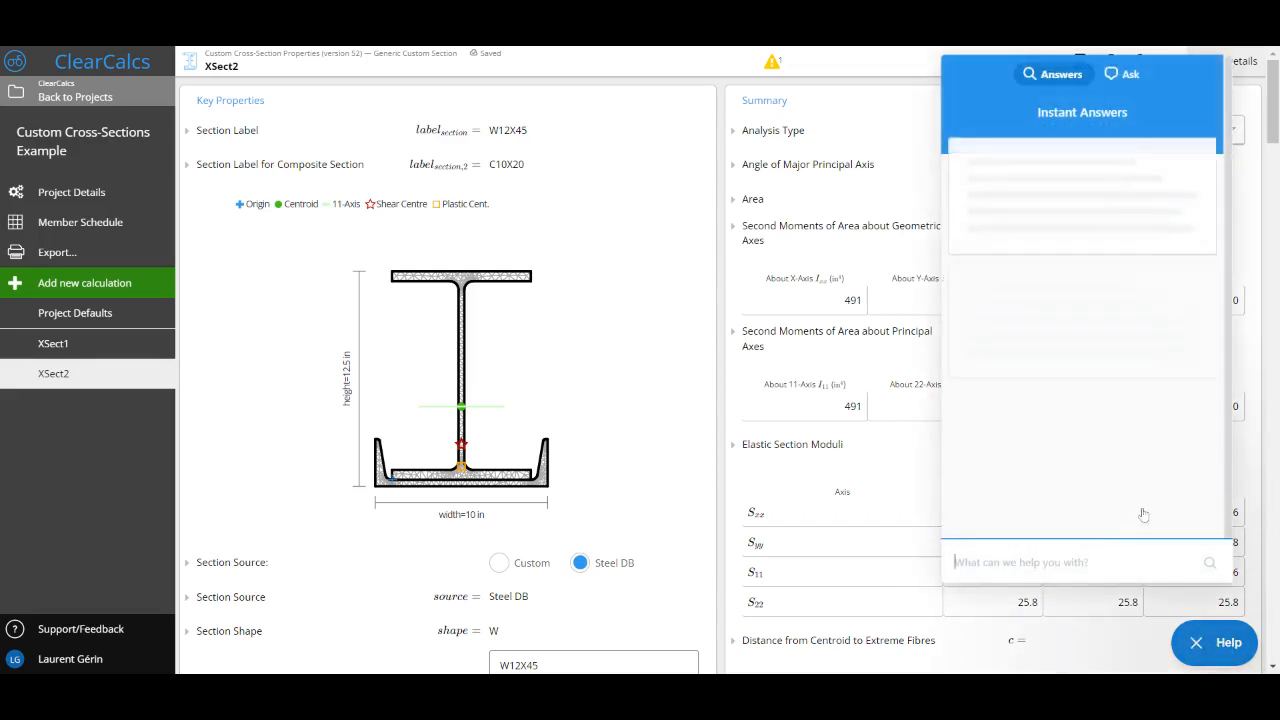
left_click(1131, 76)
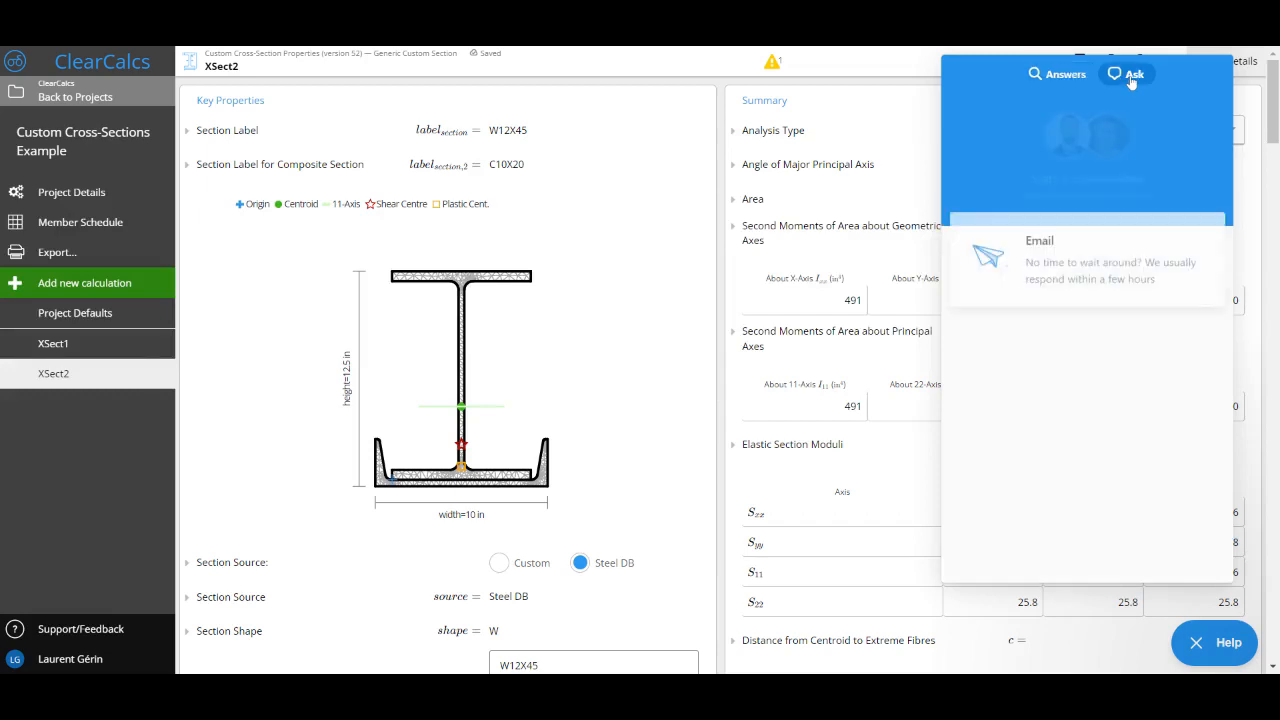
left_click(1075, 262)
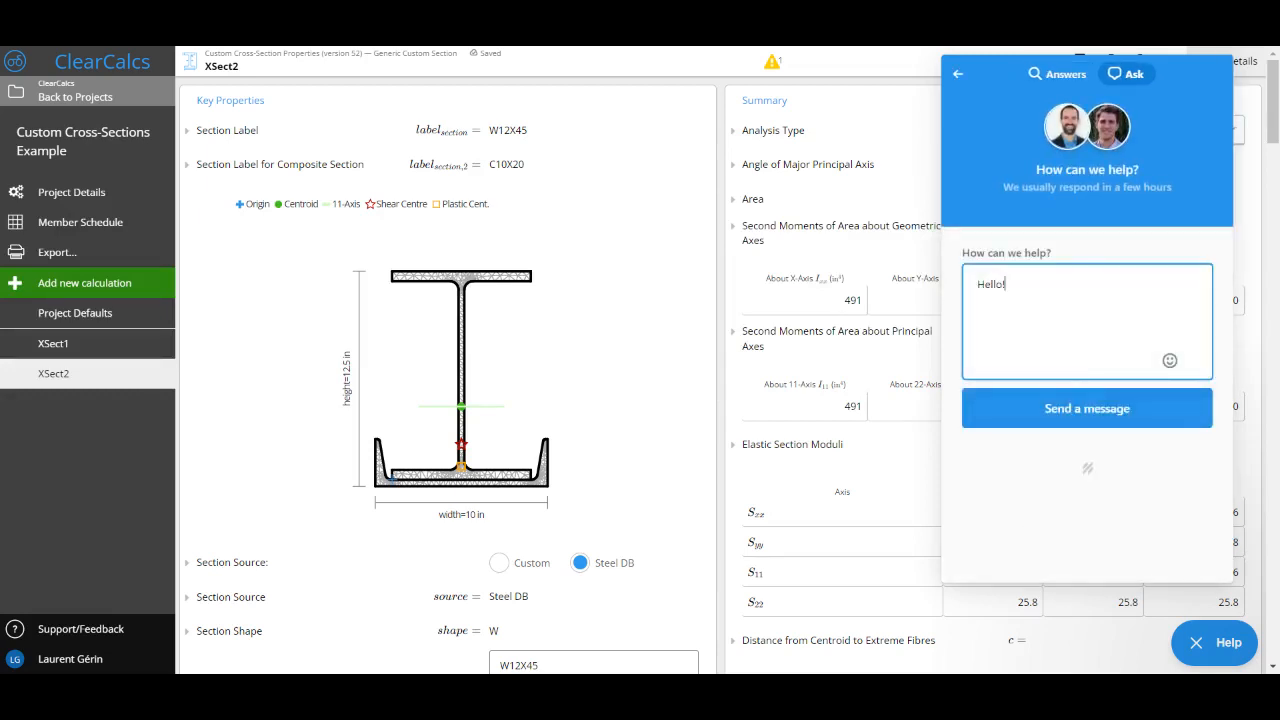
left_click(1185, 642)
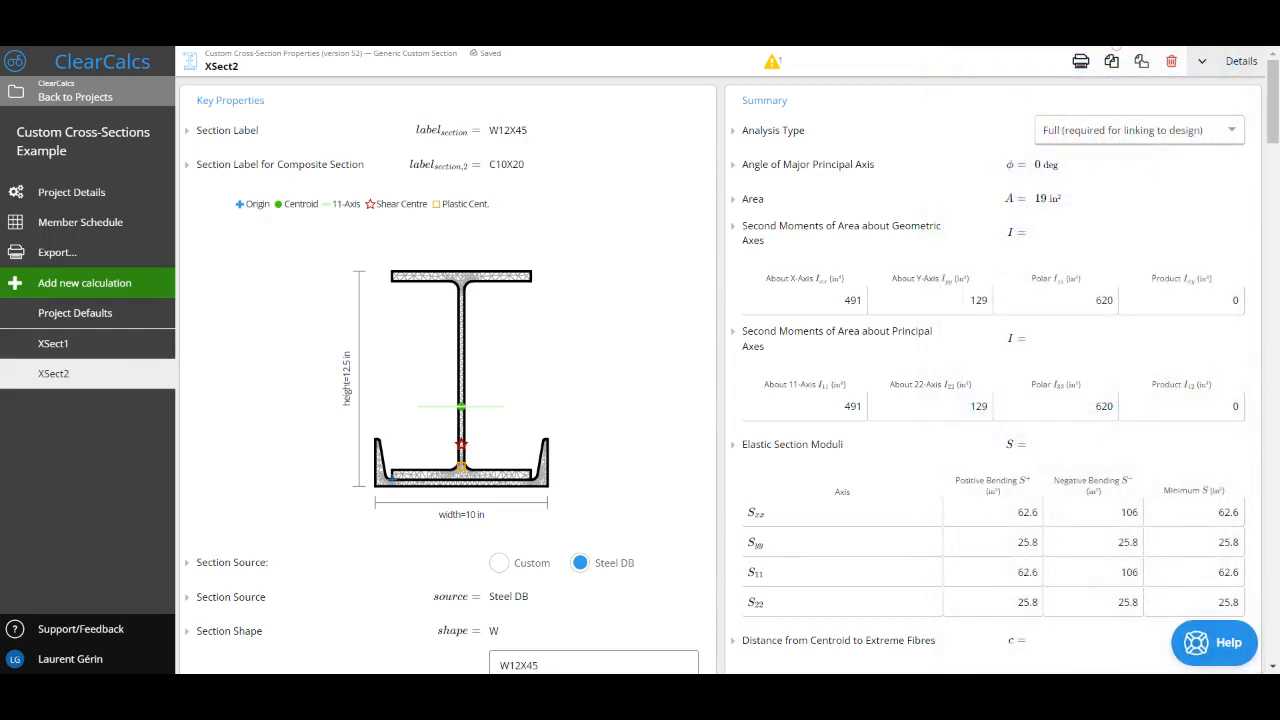